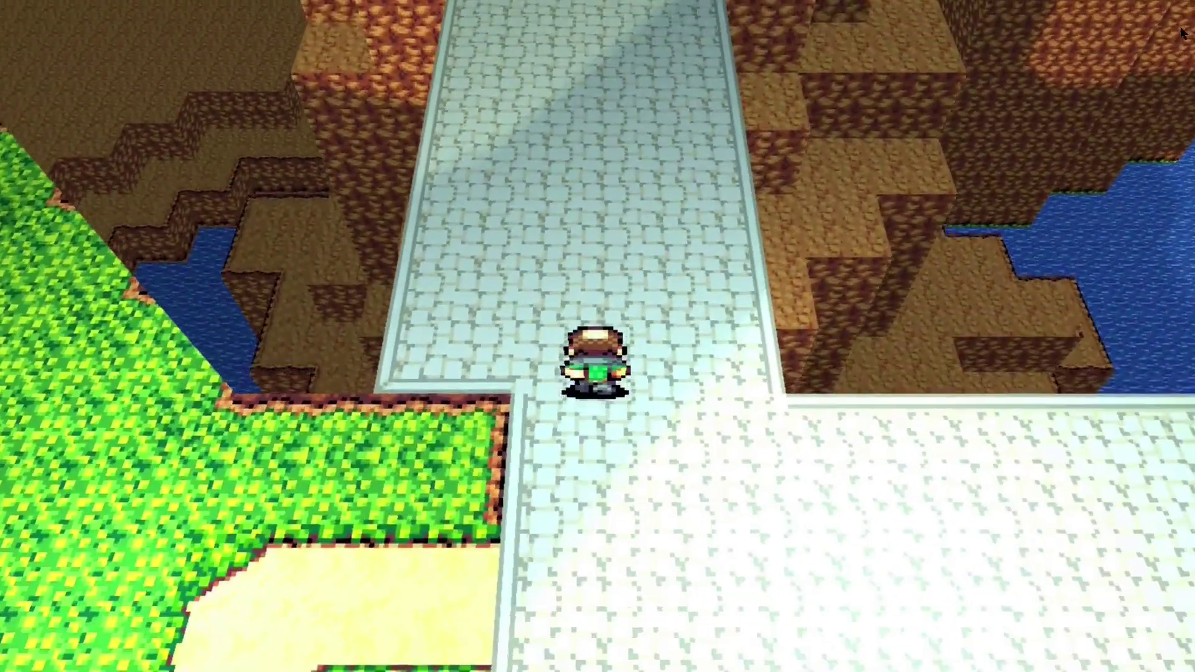
Step: Test-play the map with F5, walking the character up and right to the edge, then close it
scroll(598, 336, "down", 4)
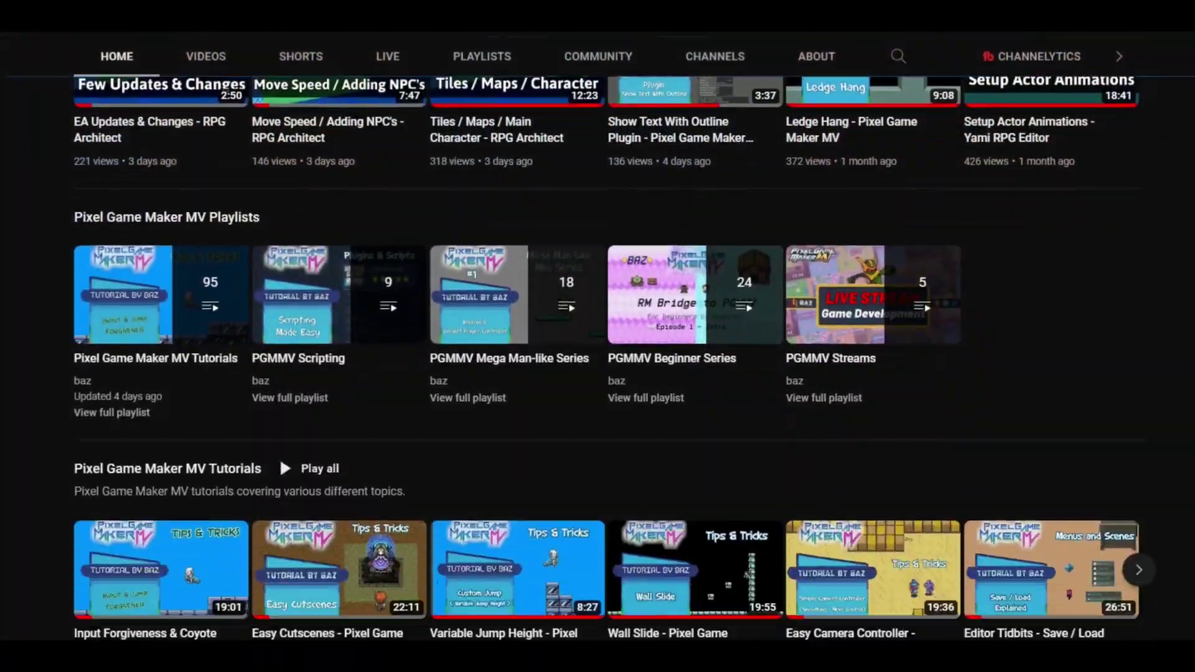
scroll(598, 336, "down", 9)
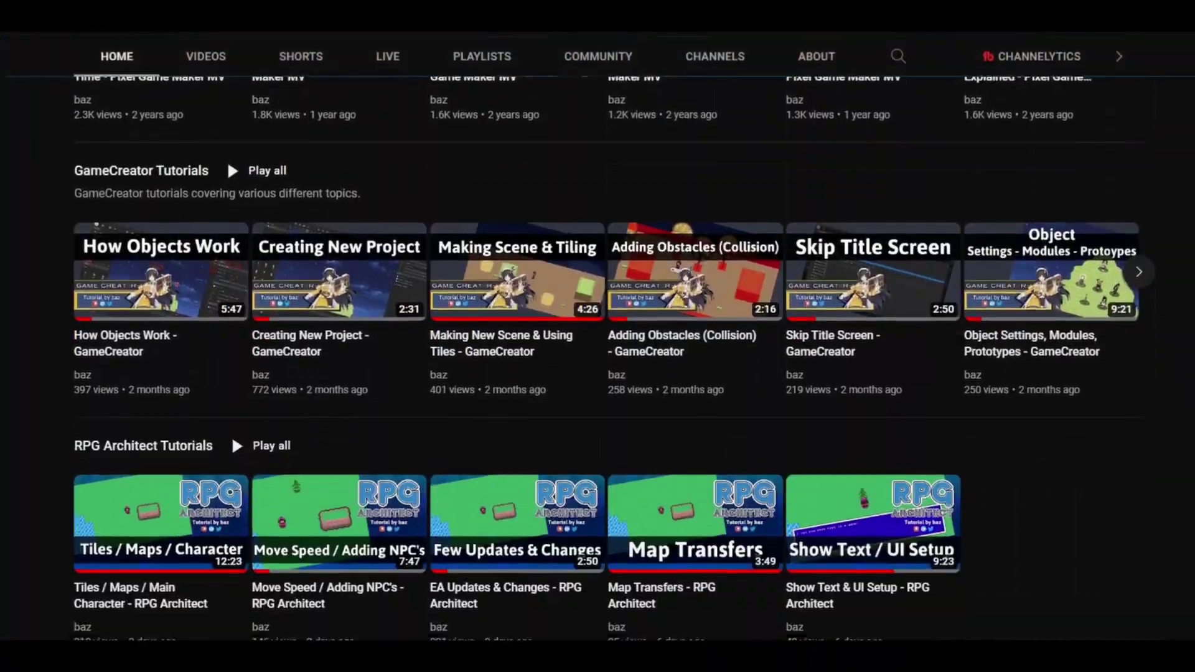
scroll(598, 336, "down", 7)
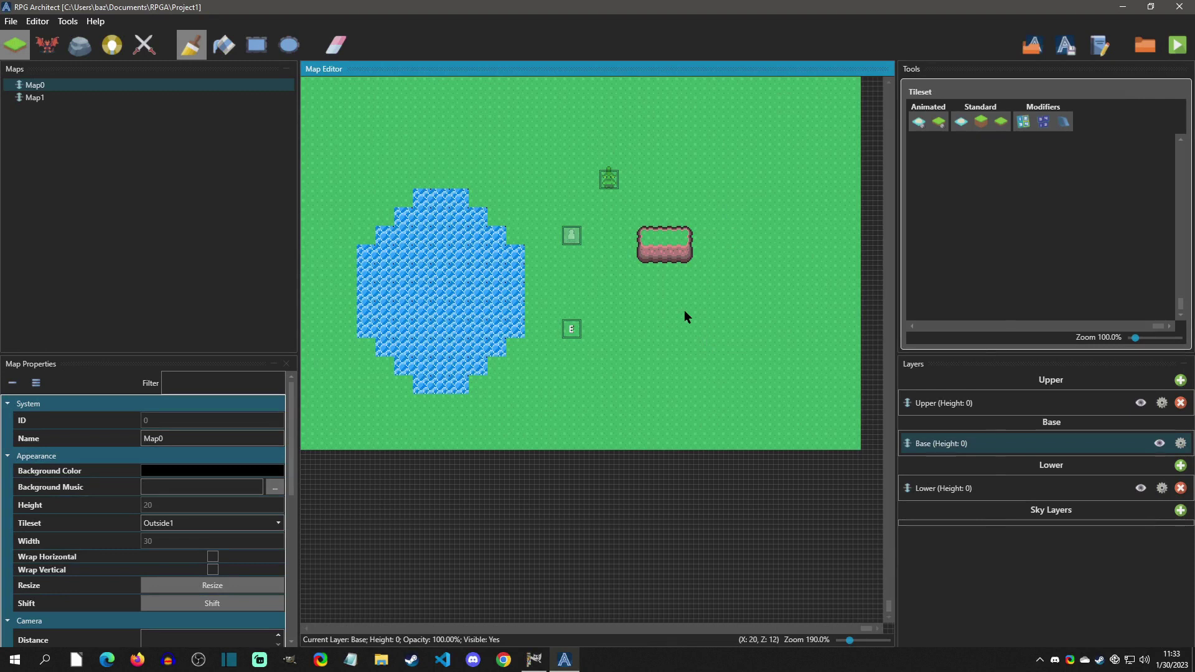
key("F5")
key("Up")
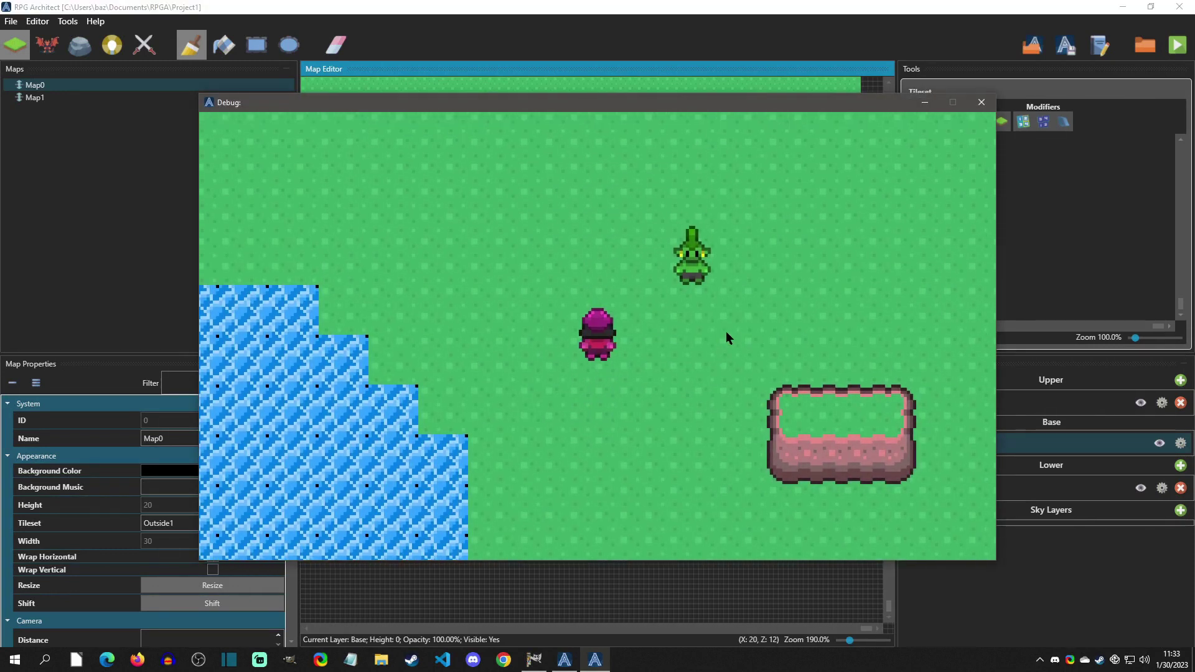
key("Right")
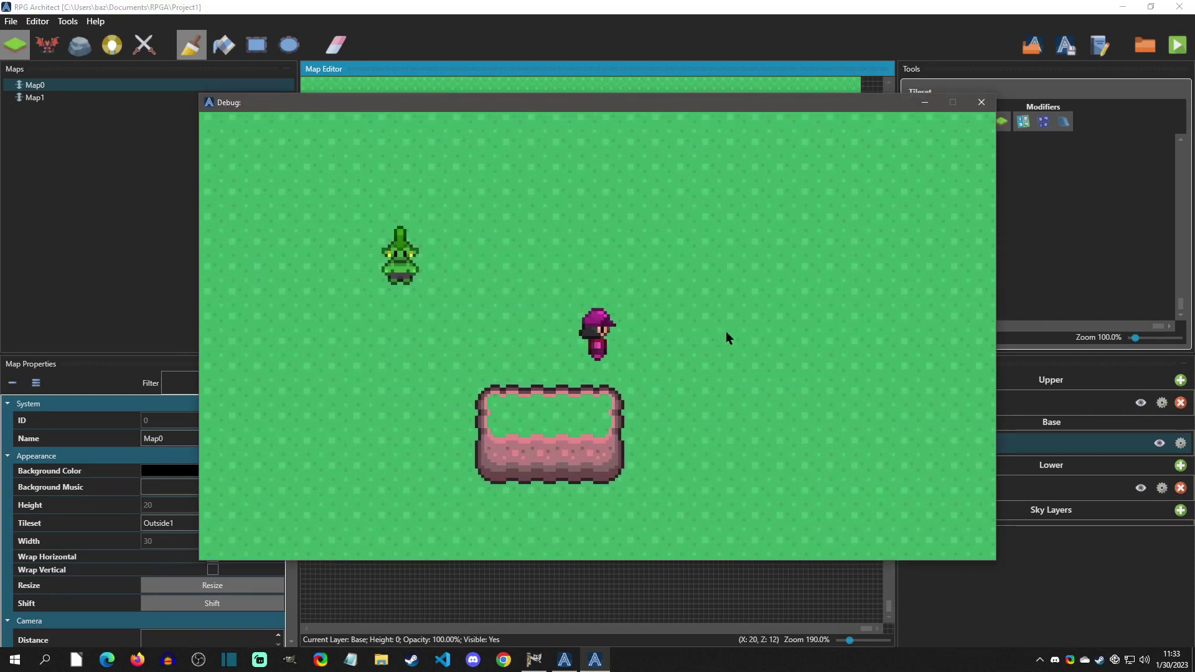
key("Right")
left_click(980, 103)
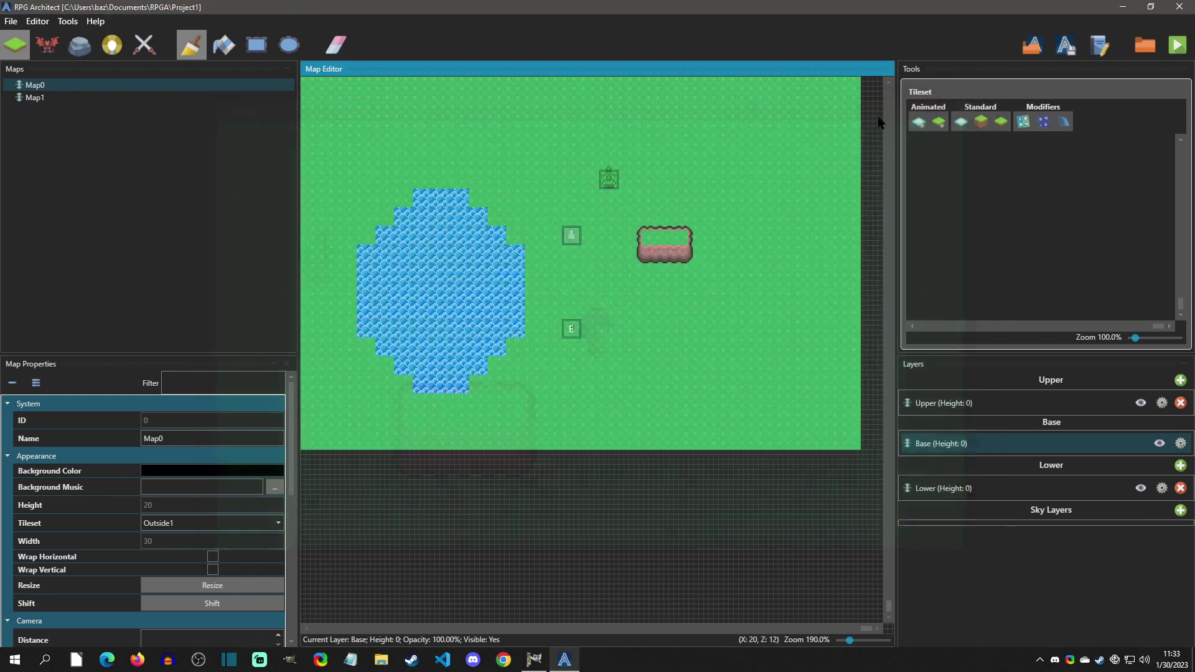
Step: In the database's System > Video Configuration, tick Enable 3D and confirm with OK
key("F9")
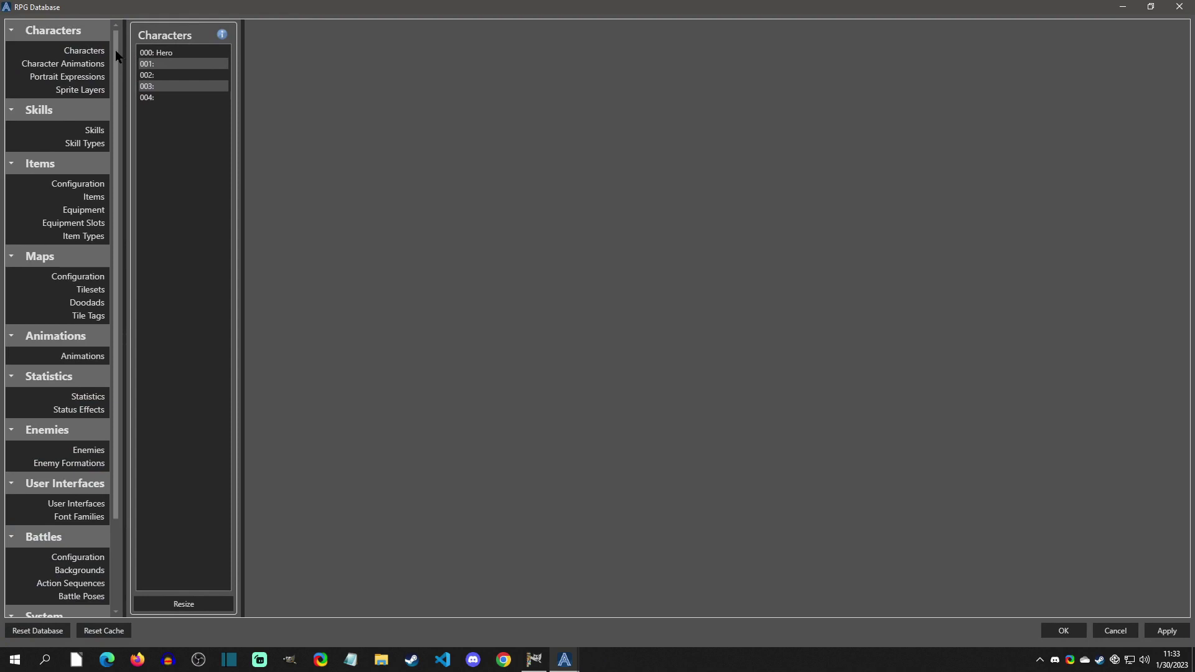
scroll(68, 509, "down", 3)
left_click(72, 529)
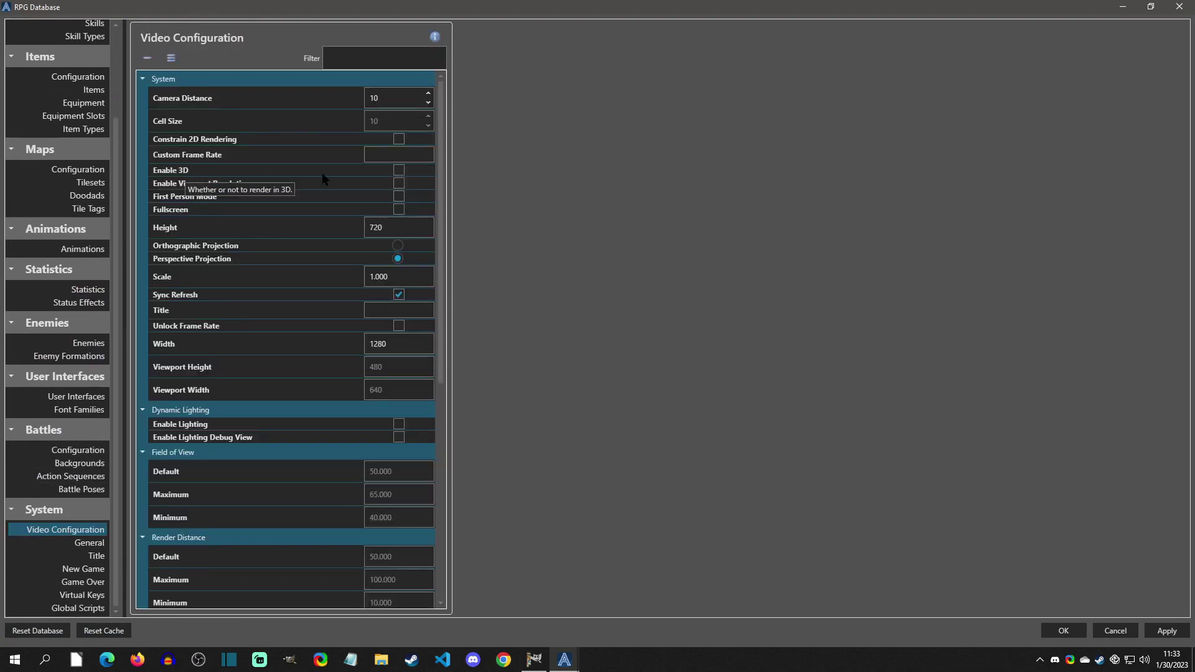
left_click(399, 170)
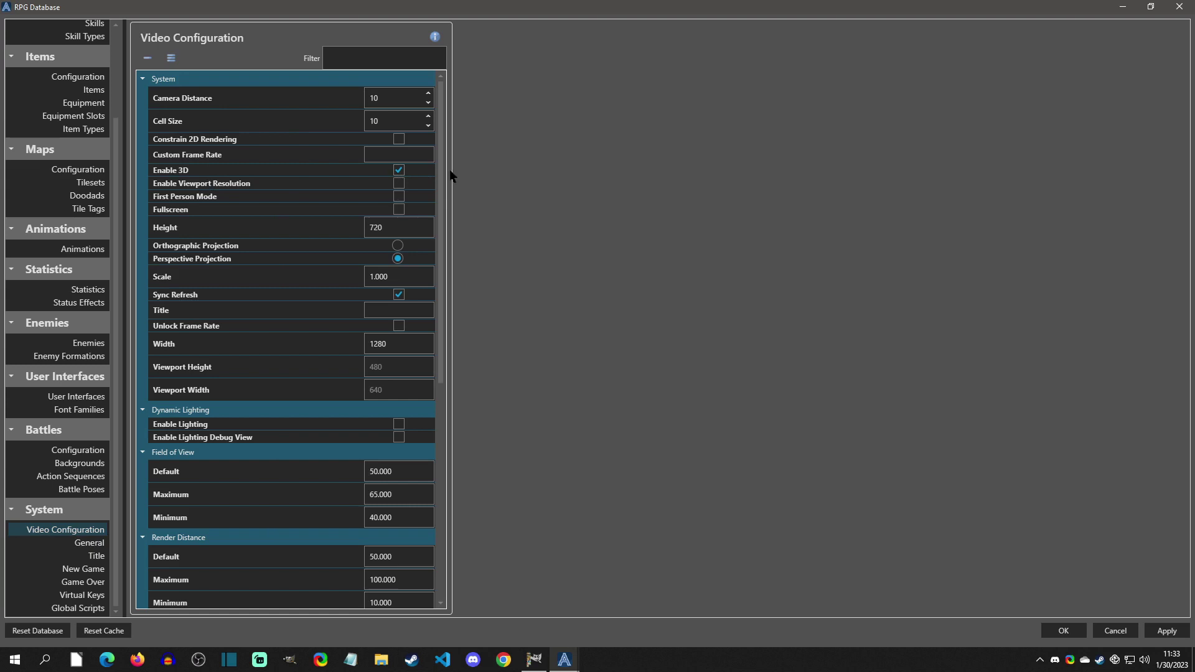
left_click(1064, 631)
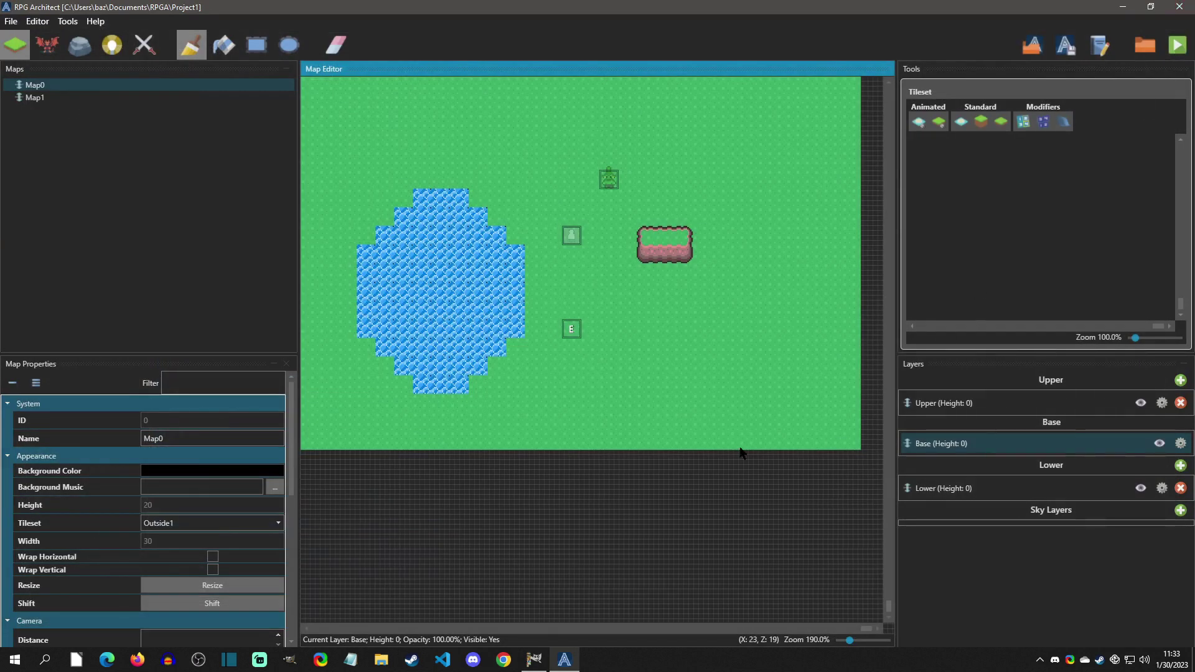
key("F5")
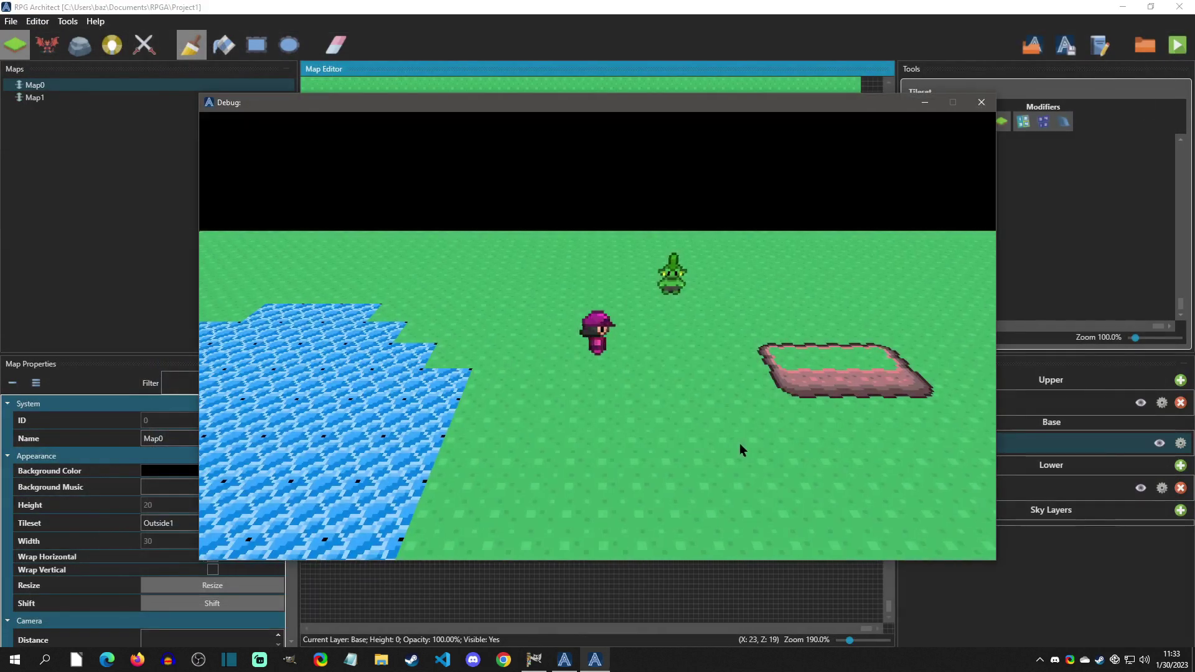
key("Right")
key("Up")
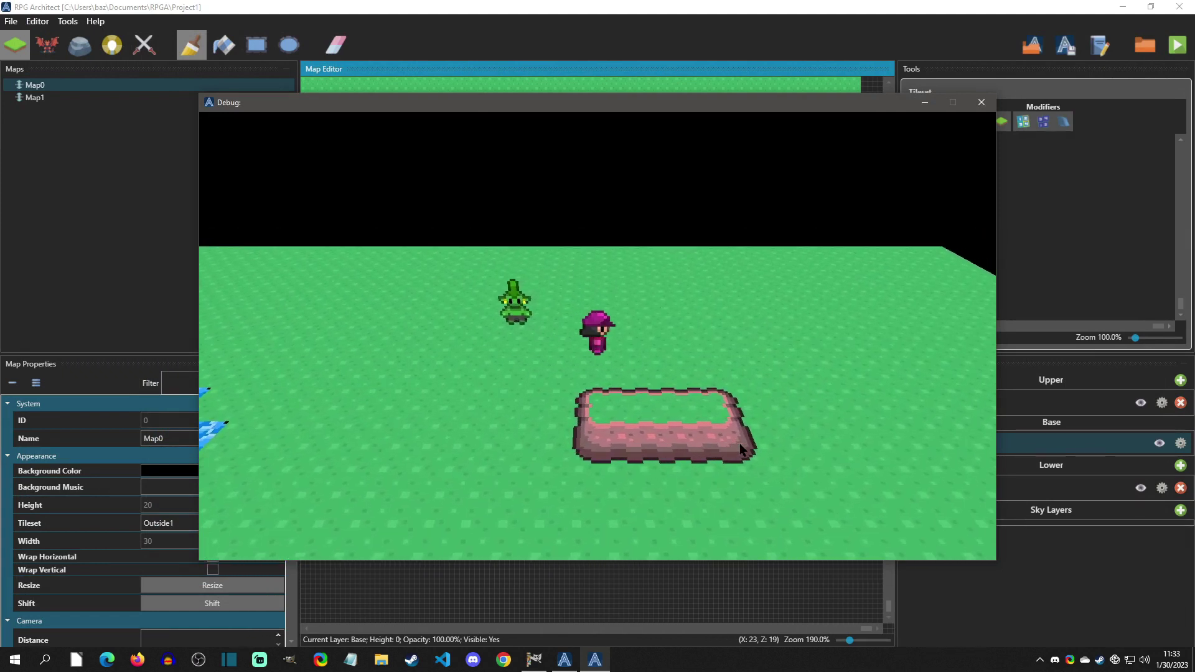
key("Right")
key("Down")
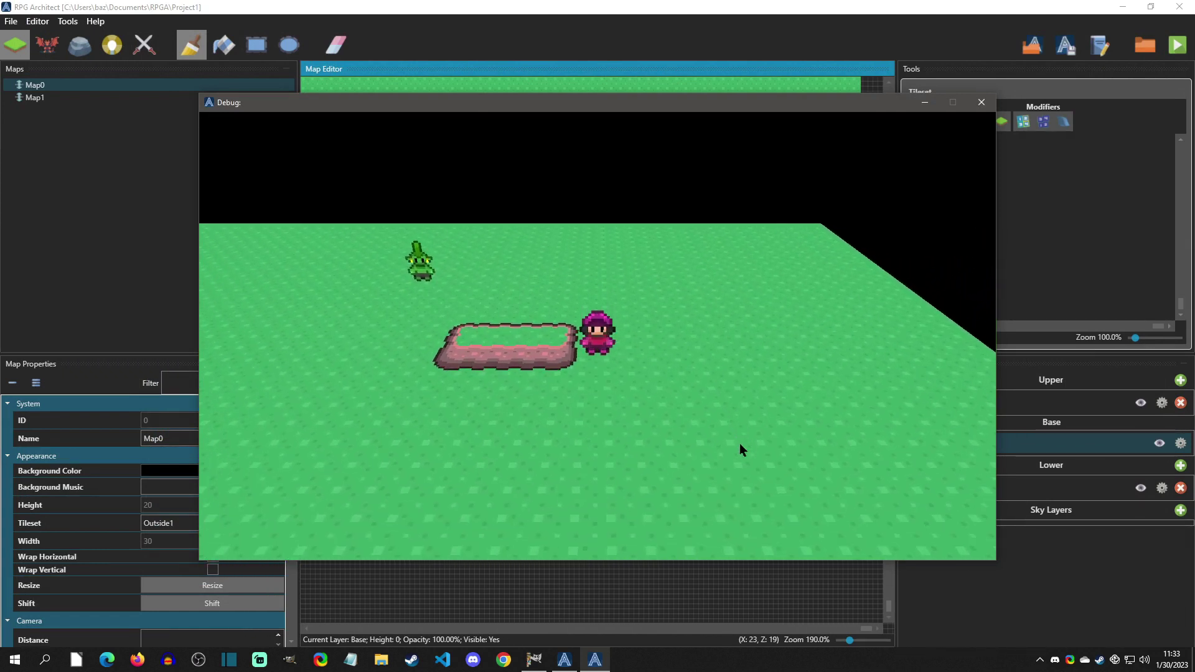
key("Down")
key("Left")
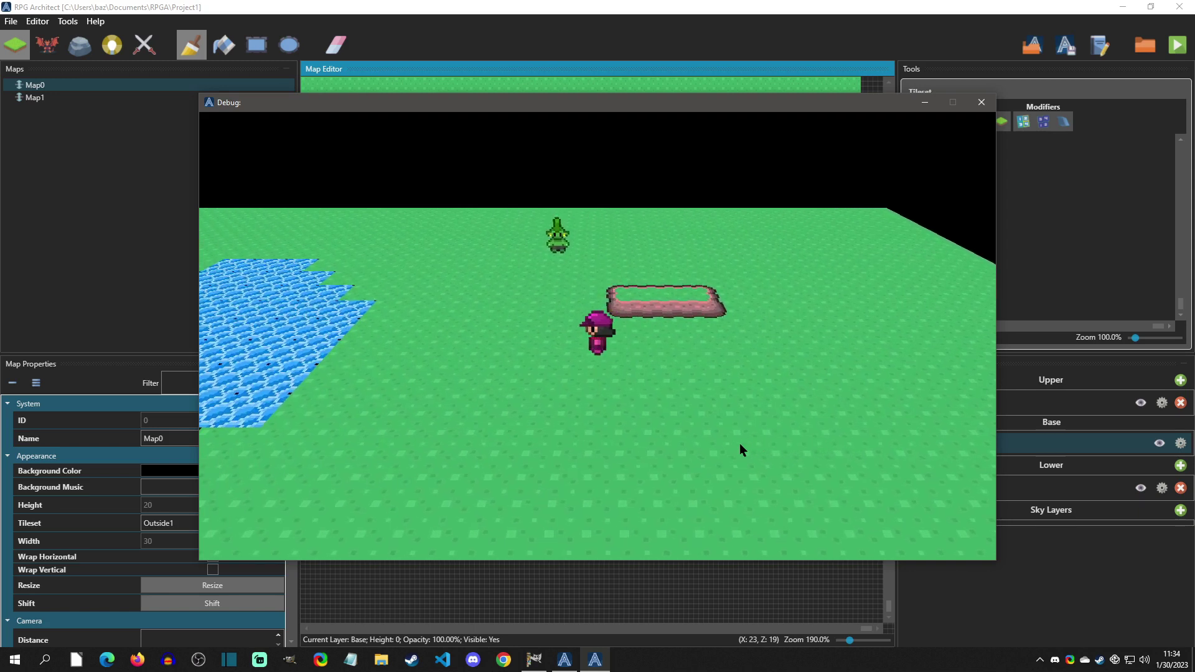
key("Up")
key("Left")
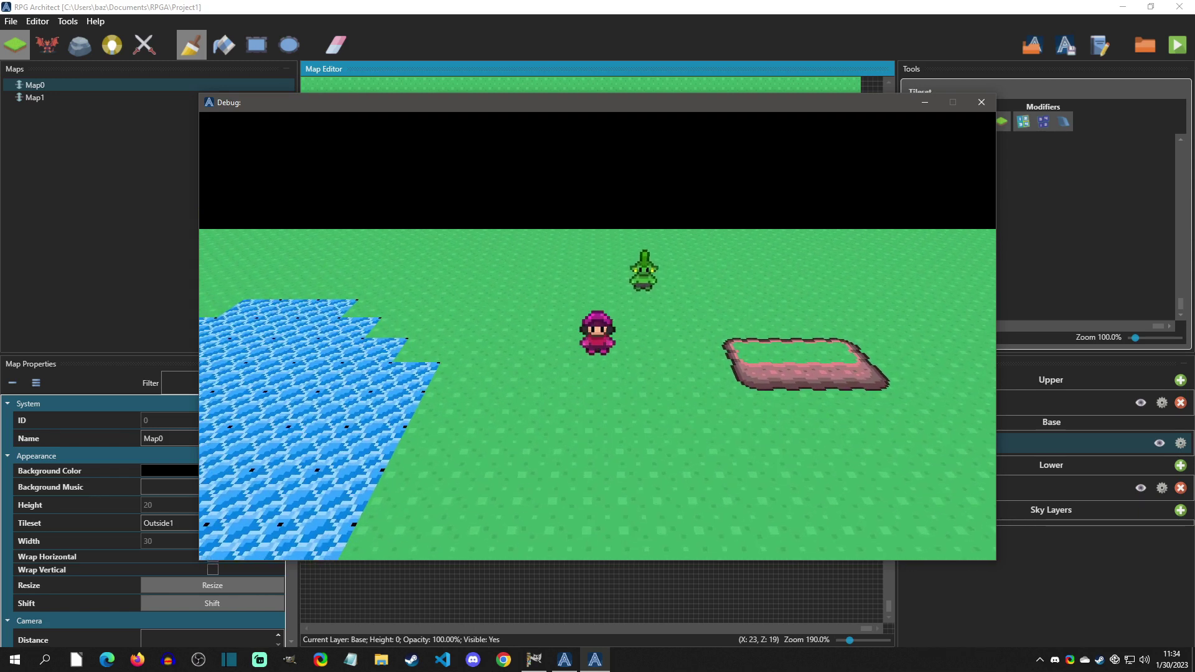
key("Down")
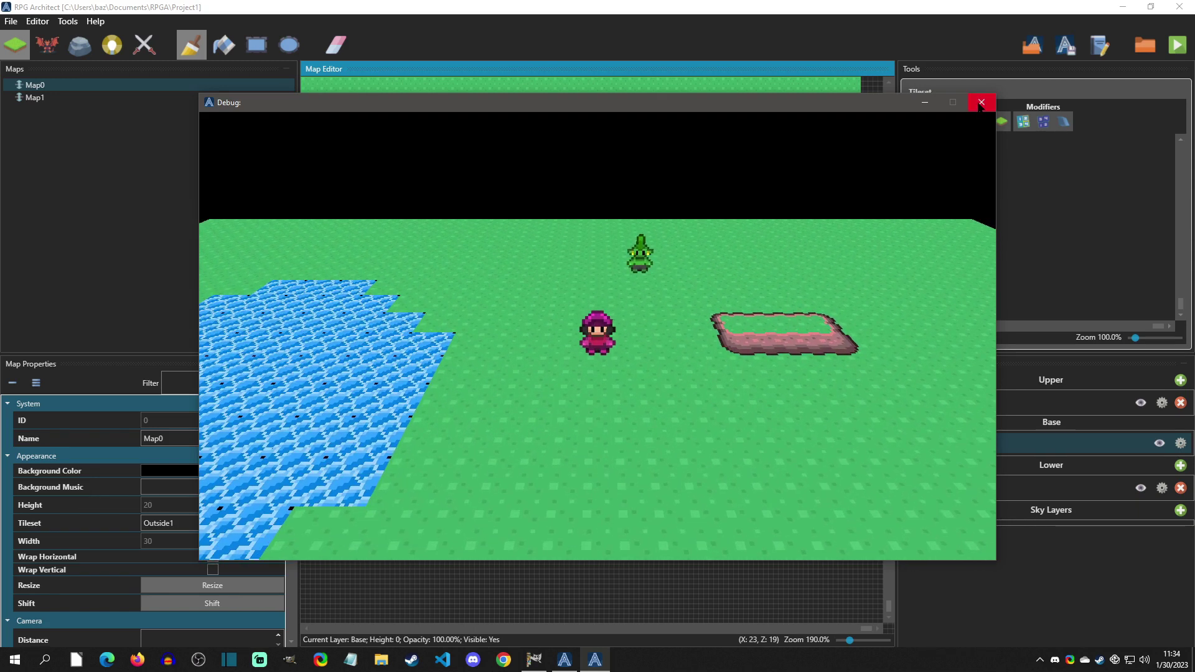
left_click(981, 103)
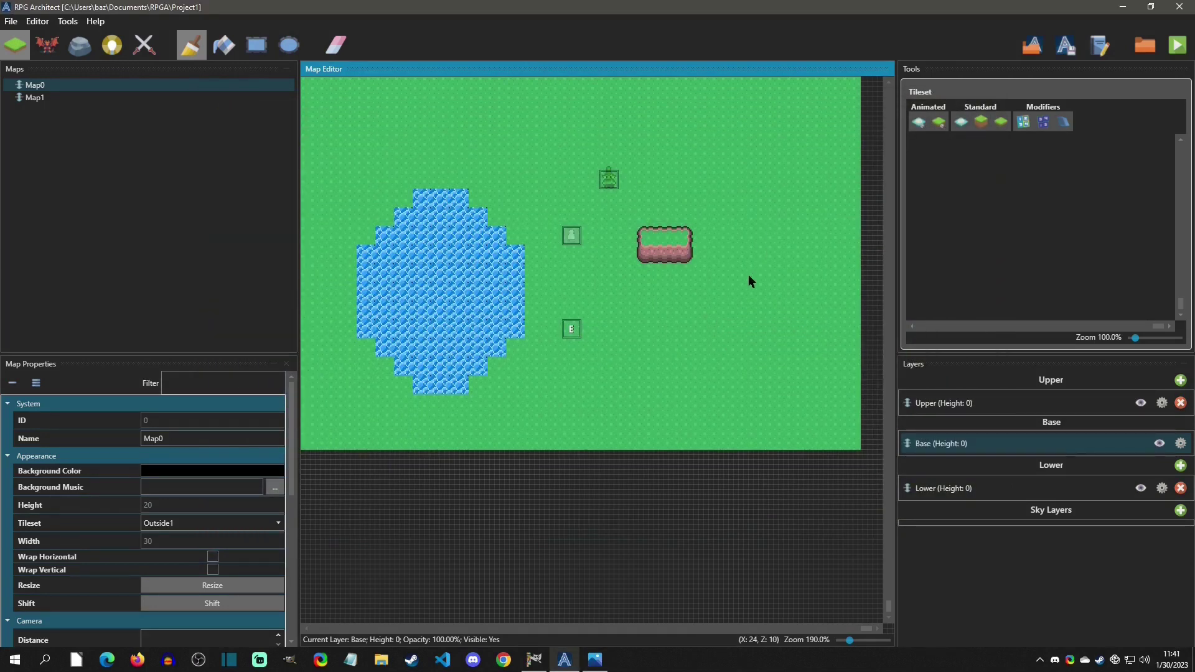
Step: Bring up the structure tileset in GIMP and clear a trial selection of the tile column
left_click(534, 660)
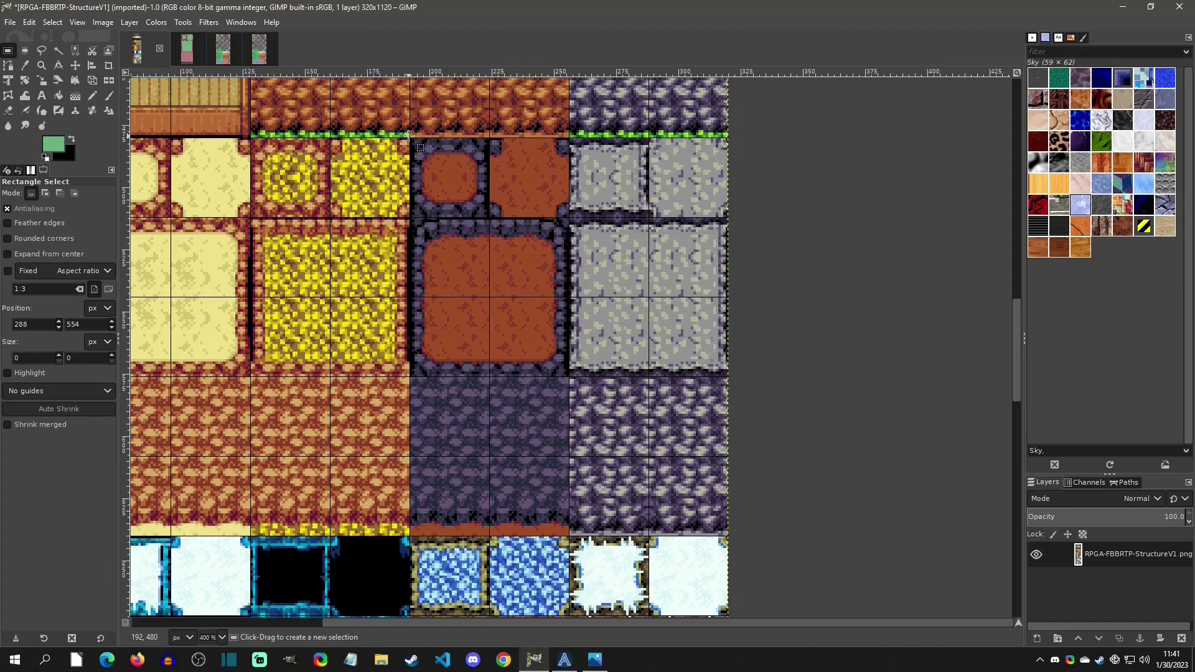
left_click_drag(409, 136, 568, 535)
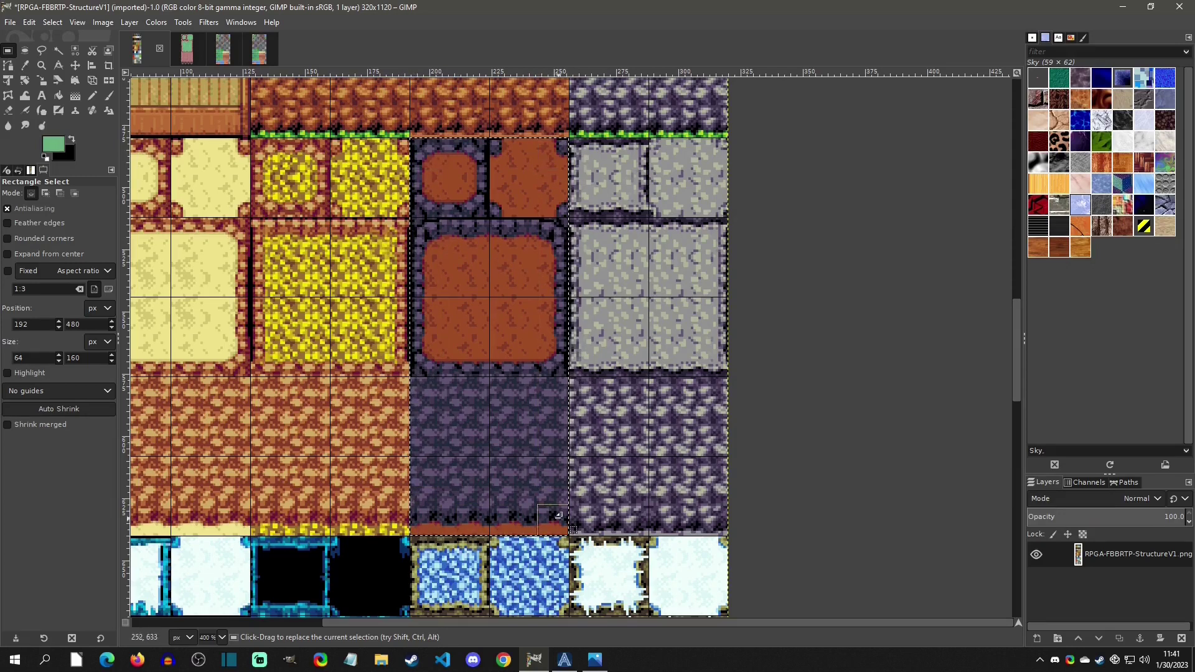
left_click(623, 421)
Step: Move a 64×32 cobblestone strip into the empty slot, anchor it, and select the dark cobblestone pair
left_click_drag(412, 457, 568, 535)
left_click_drag(598, 590, 599, 520, "ctrl+alt")
key("Up")
key("Up")
key("Up")
key("Up")
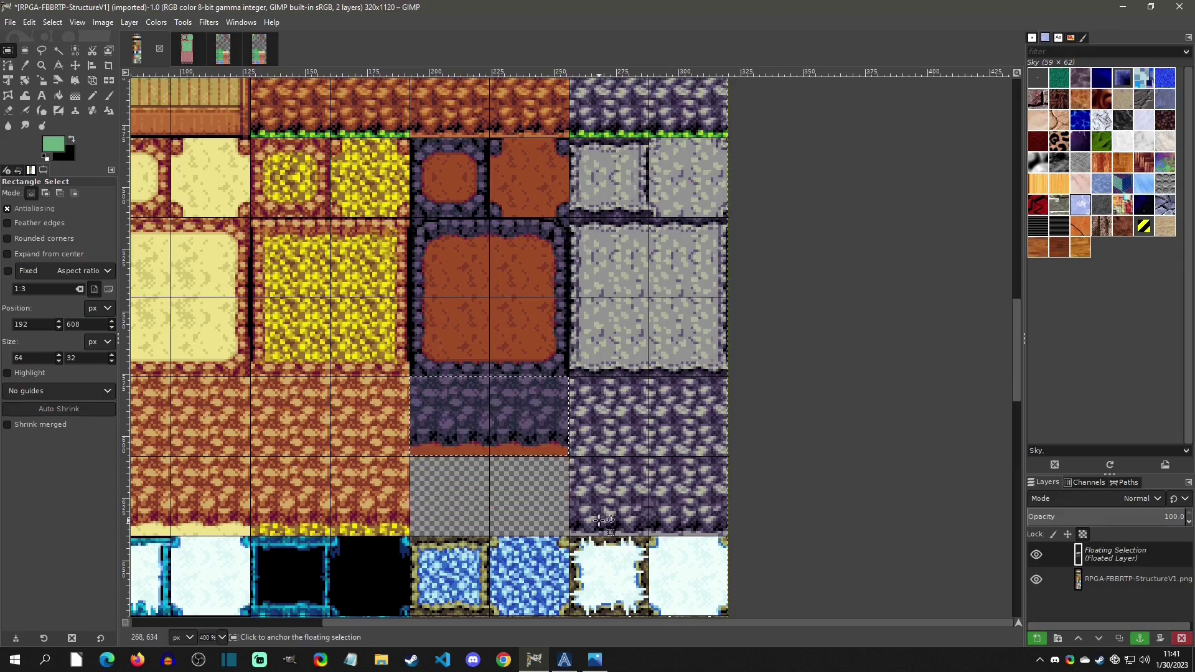
key("Down")
key("Down")
key("Down")
key("Down")
key("Down")
key("Down")
key("Down")
key("Down")
key("Down")
key("Down")
key("Down")
key("Down")
key("Down")
key("Down")
key("Down")
key("Down")
key("Down")
key("Down")
key("Down")
key("Down")
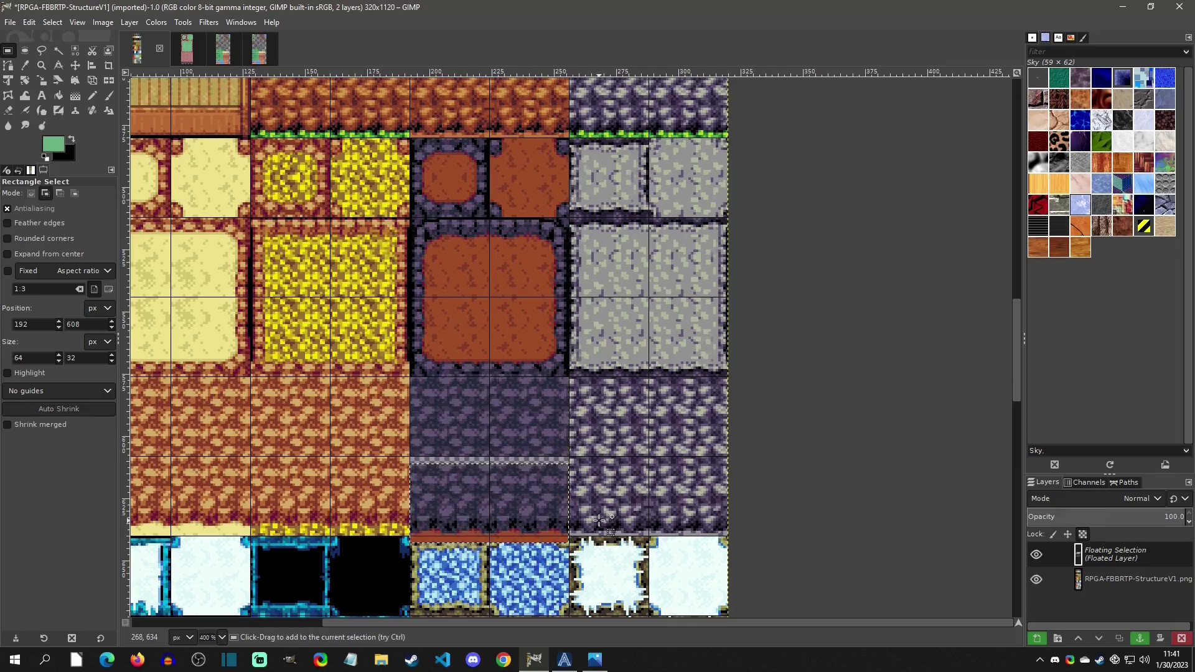
key("Up")
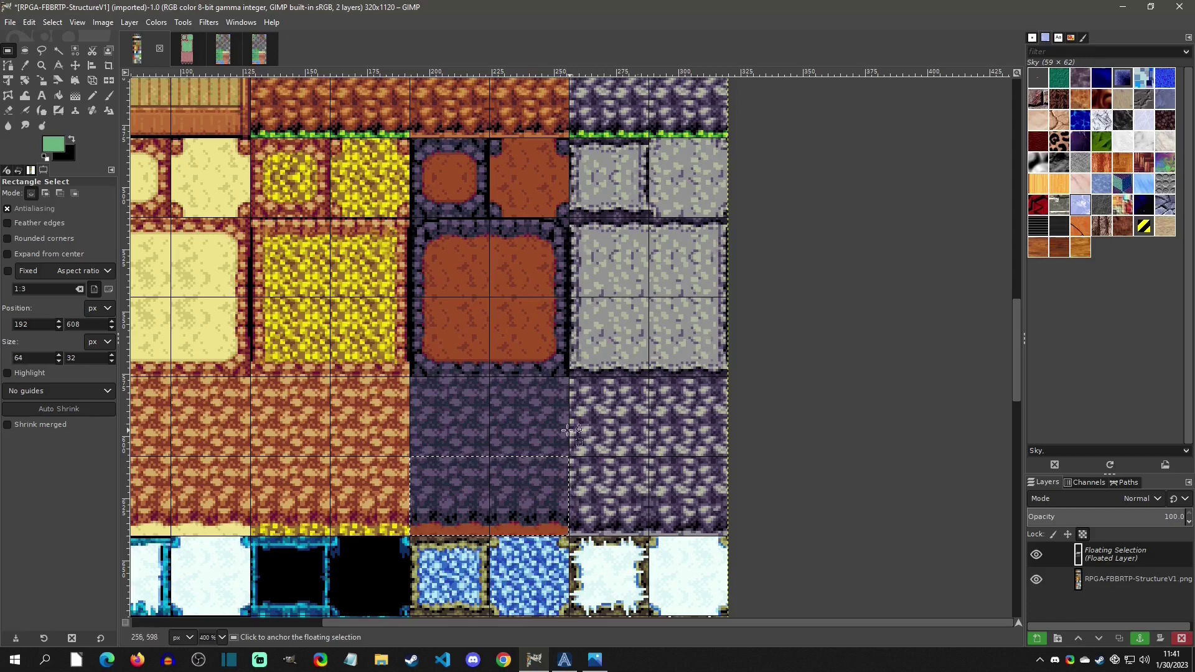
left_click(535, 428)
left_click_drag(416, 381, 569, 455)
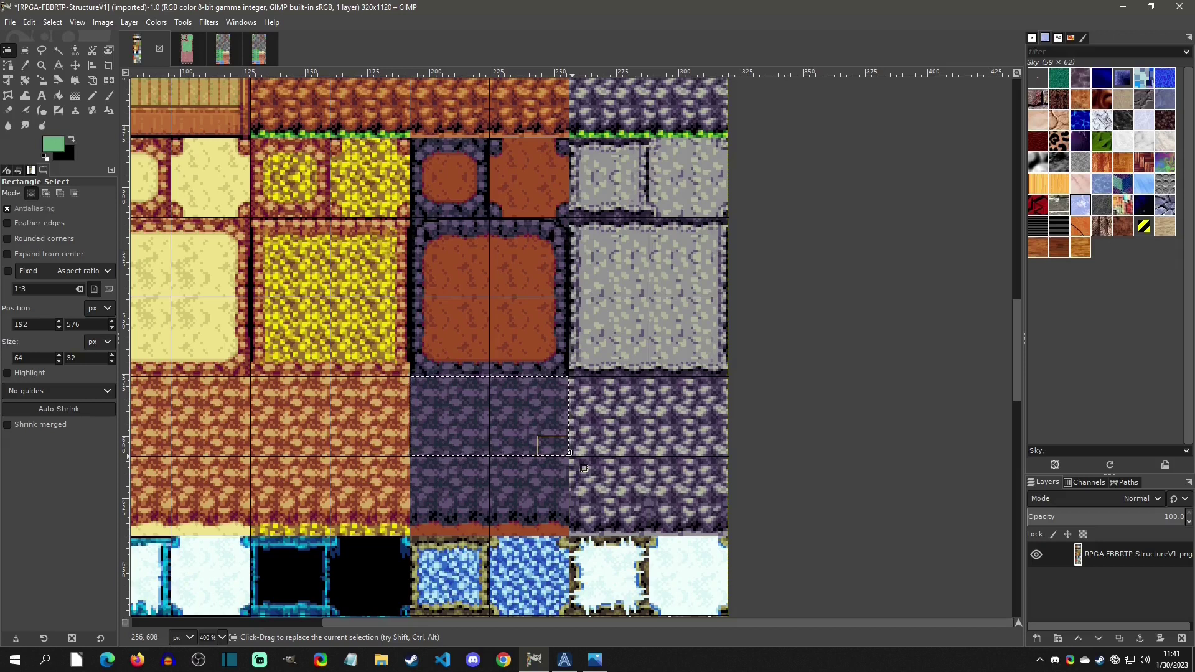
Step: Show RPGA-HeightTestStructures-10.png in Windows Photos from the taskbar
left_click(595, 659)
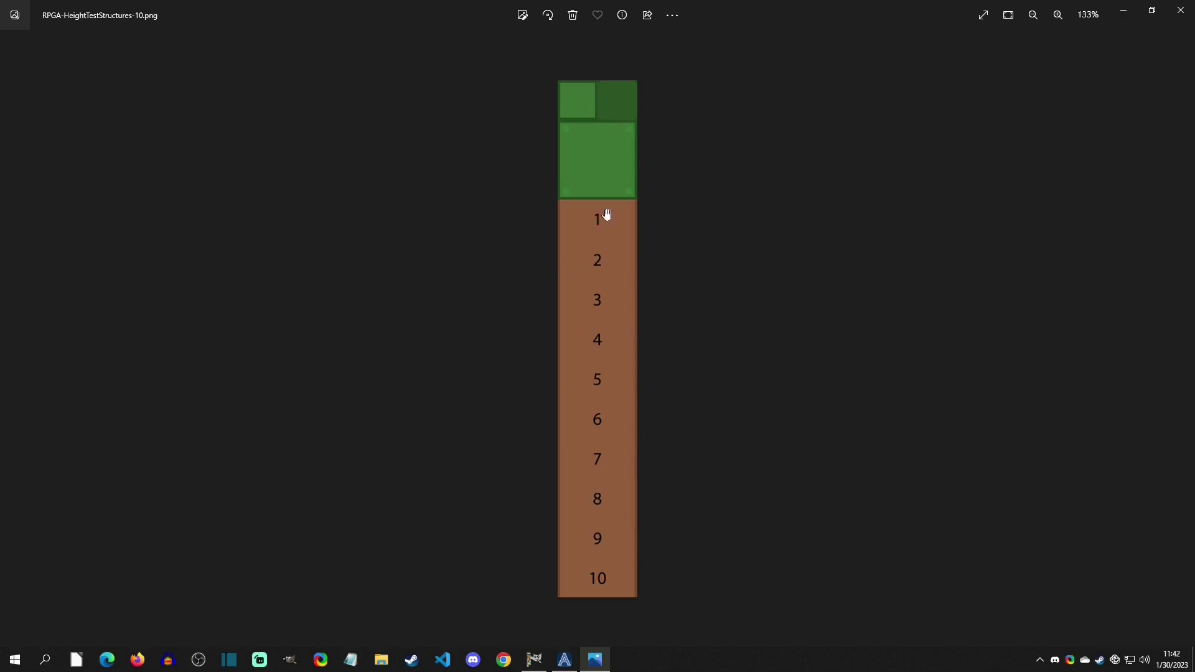
Step: Back in GIMP, try selections of the purple, orange and lower cobblestone tiles
left_click(534, 659)
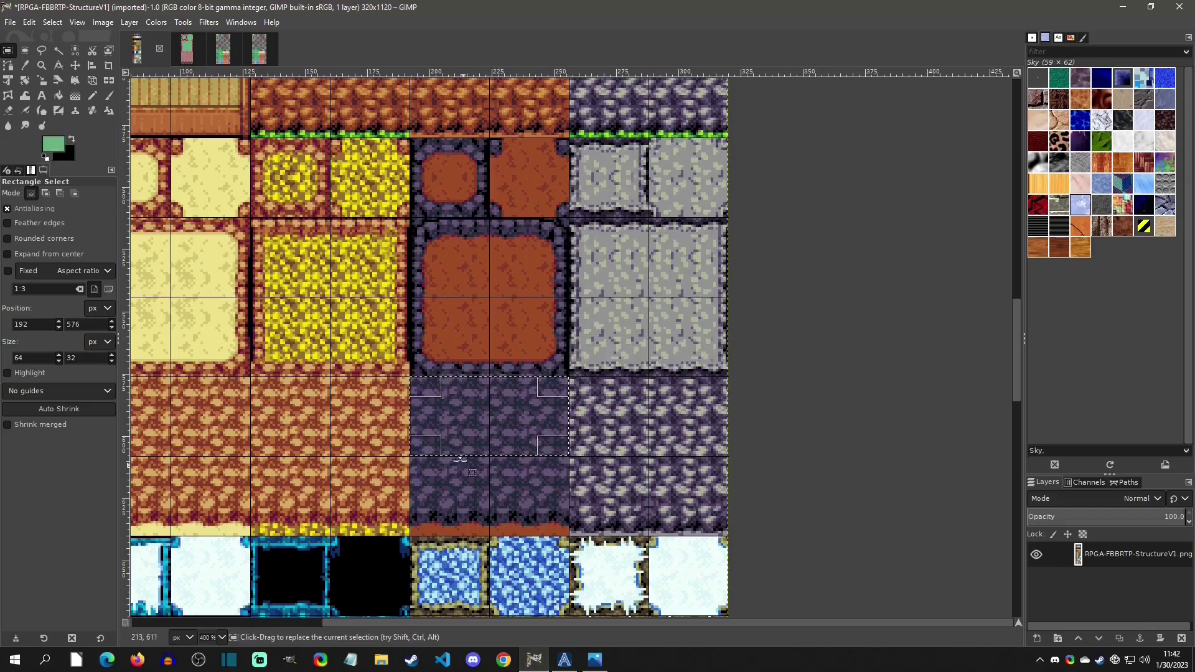
left_click(493, 503)
left_click_drag(408, 377, 568, 457)
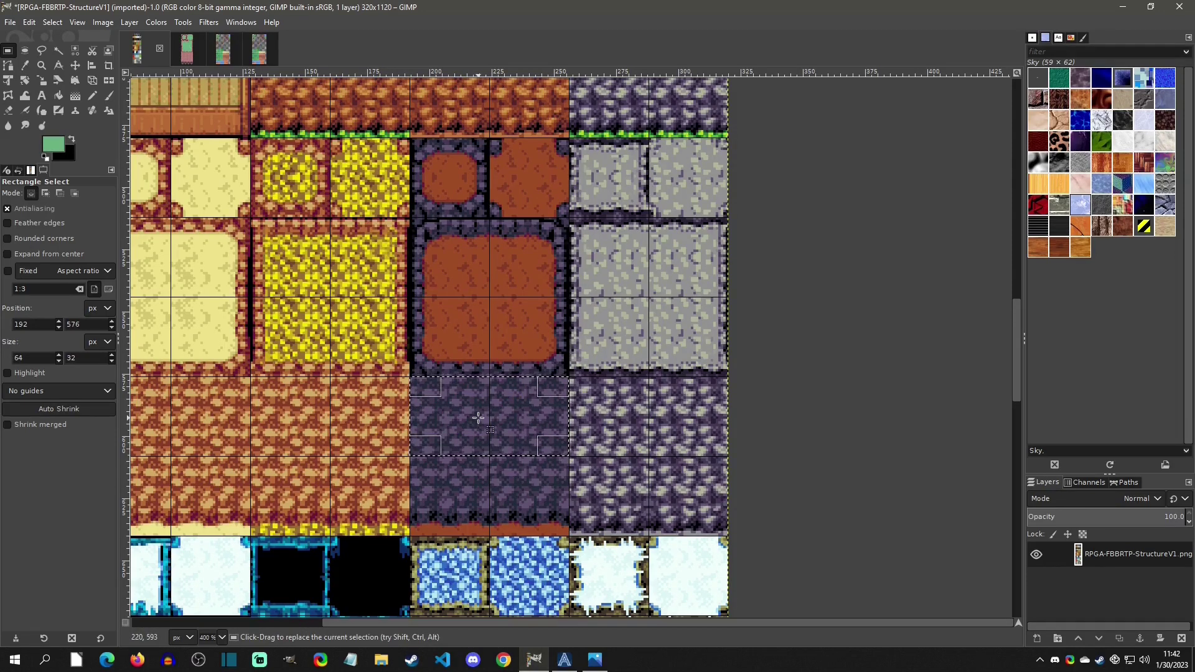
left_click_drag(417, 298, 563, 368)
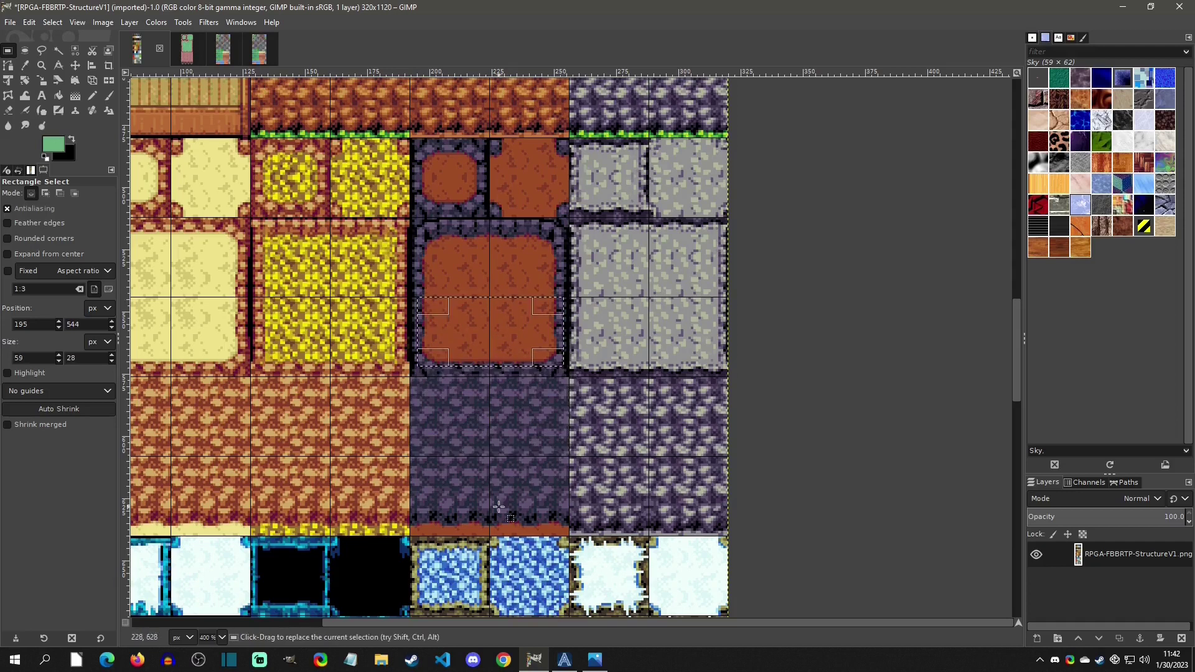
left_click_drag(417, 457, 574, 535)
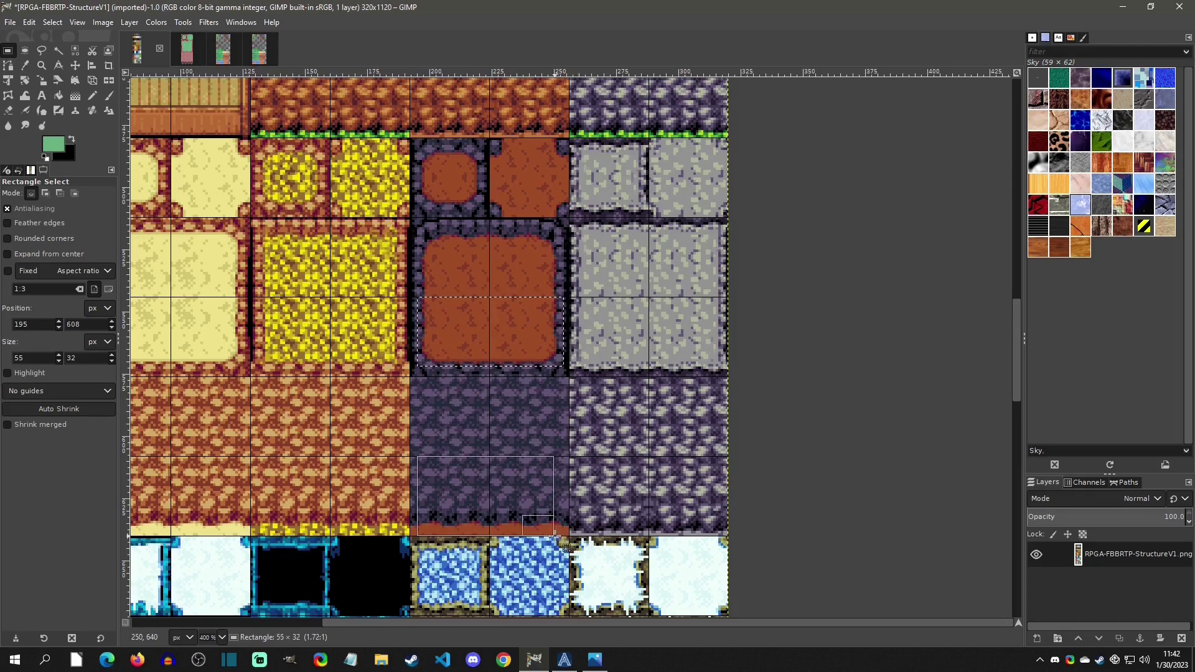
left_click(617, 517)
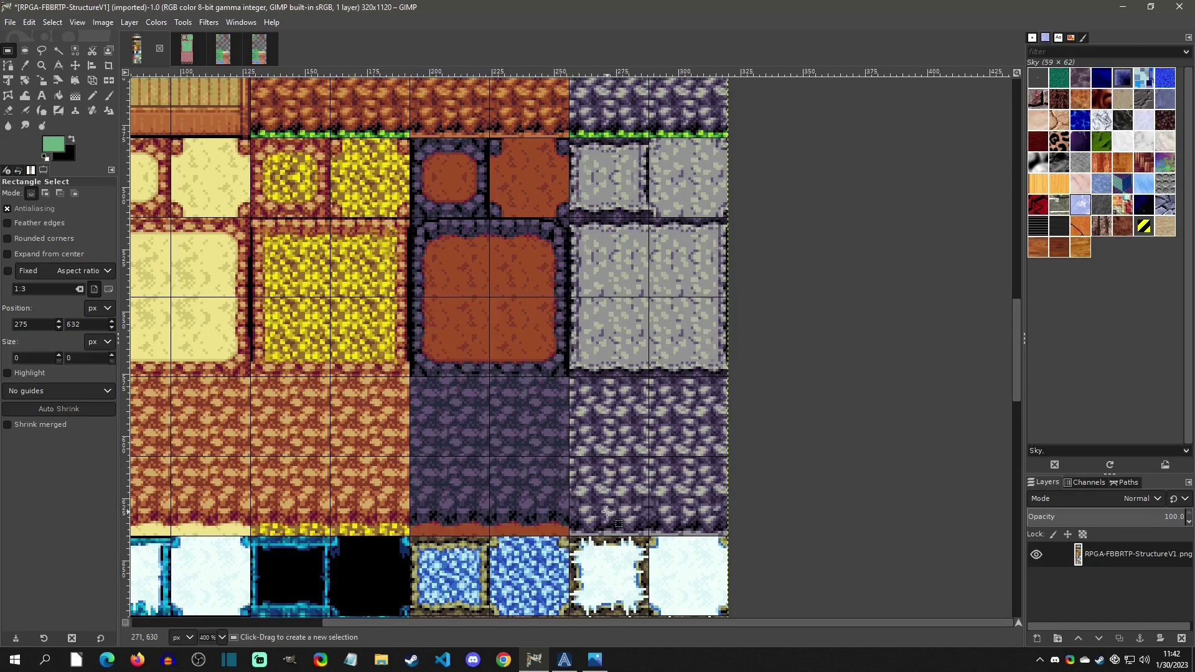
Step: Select the dark cobblestone pairs, then the full 64×160 orange-and-cobblestone column
left_click_drag(410, 376, 569, 456)
left_click_drag(421, 470, 568, 535)
left_click(578, 469)
left_click(410, 137)
left_click_drag(410, 137, 570, 534)
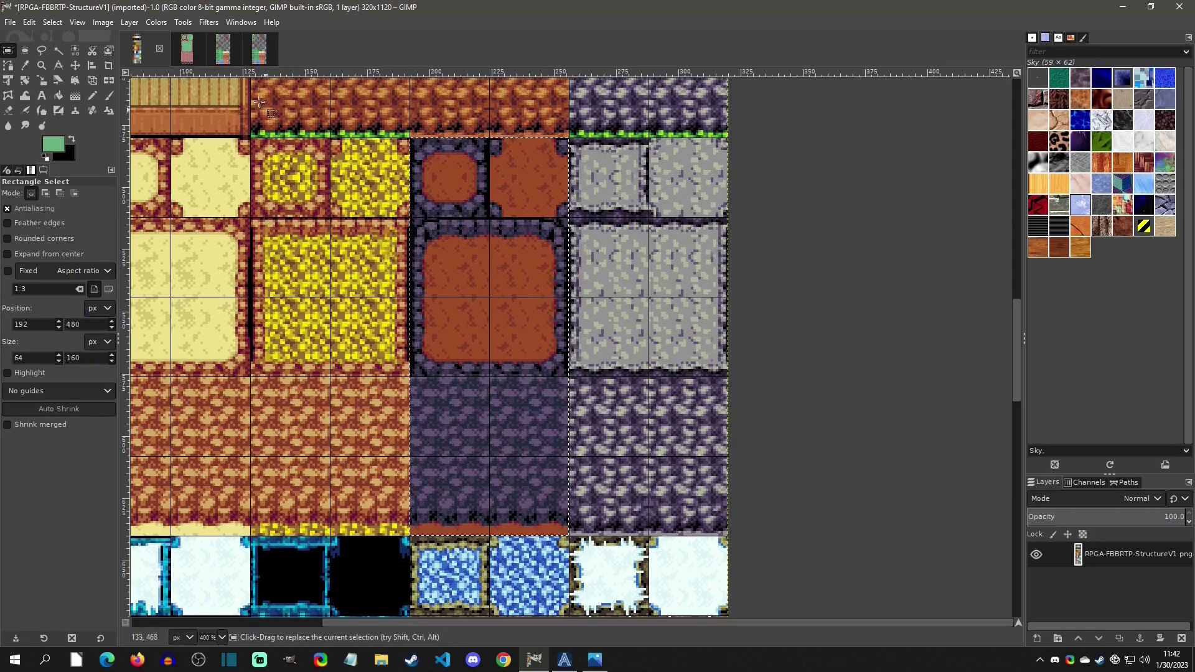
left_click(256, 49)
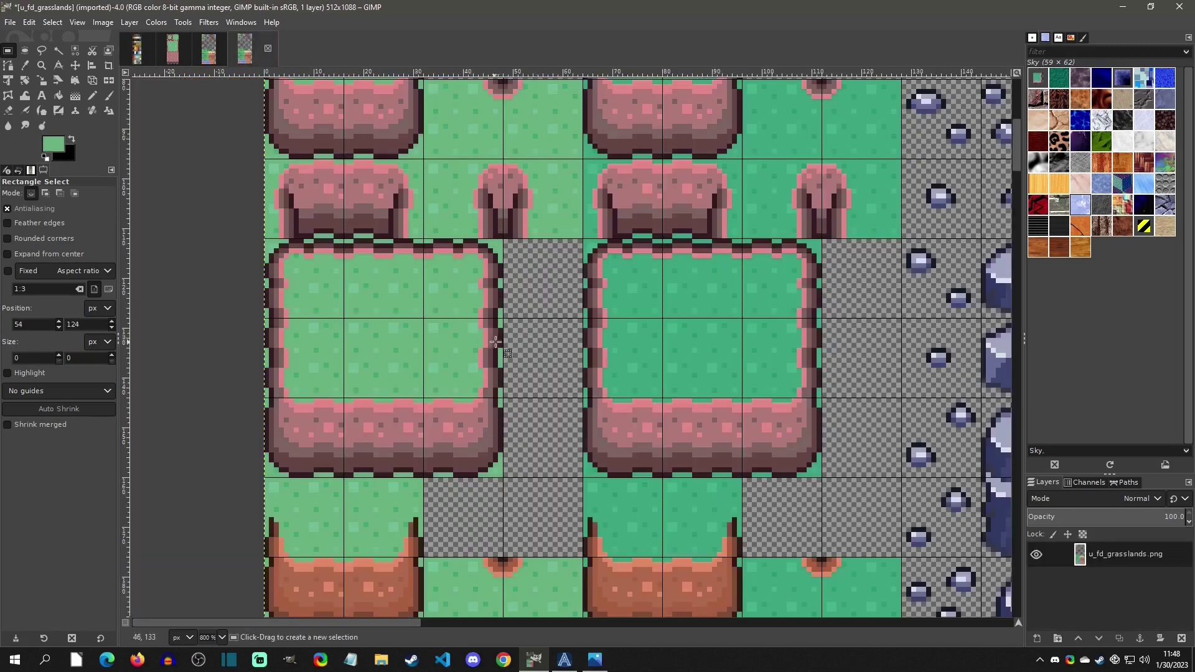
left_click(172, 50)
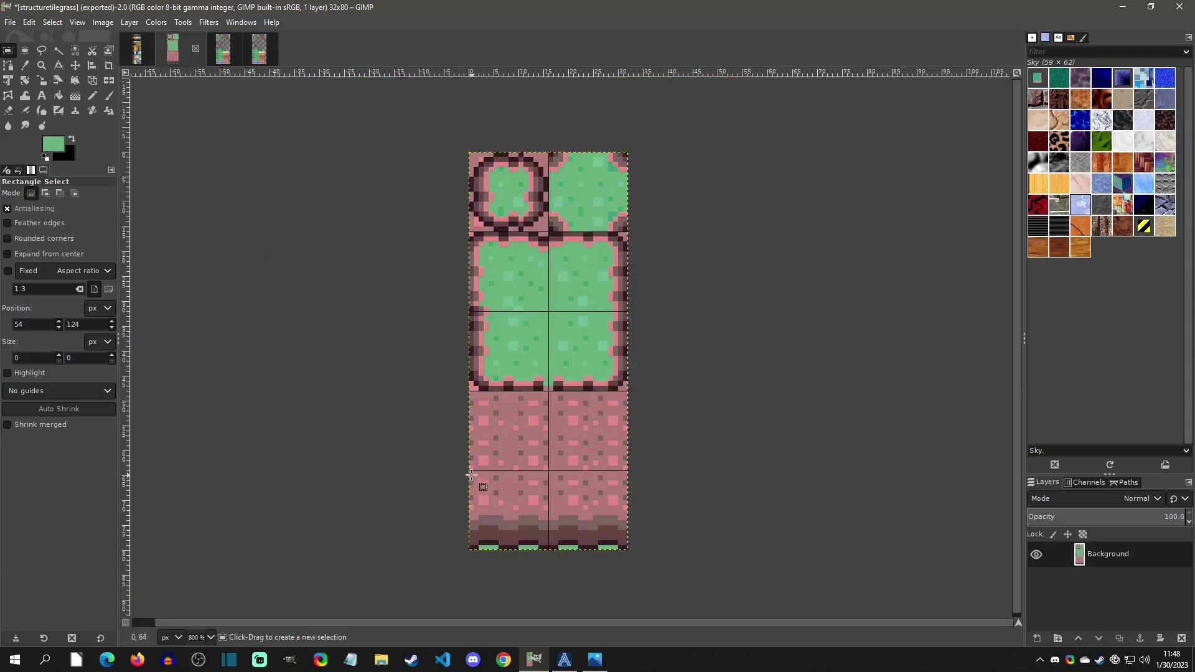
left_click(568, 455)
left_click(674, 445)
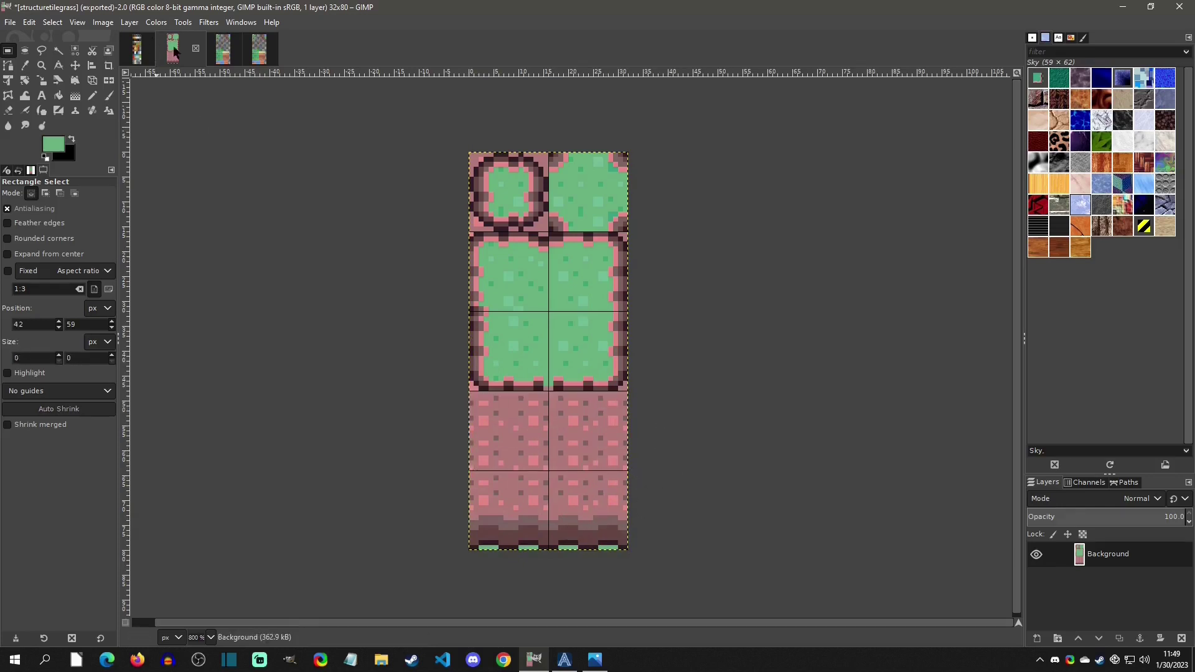
key("ctrl+Page_Down")
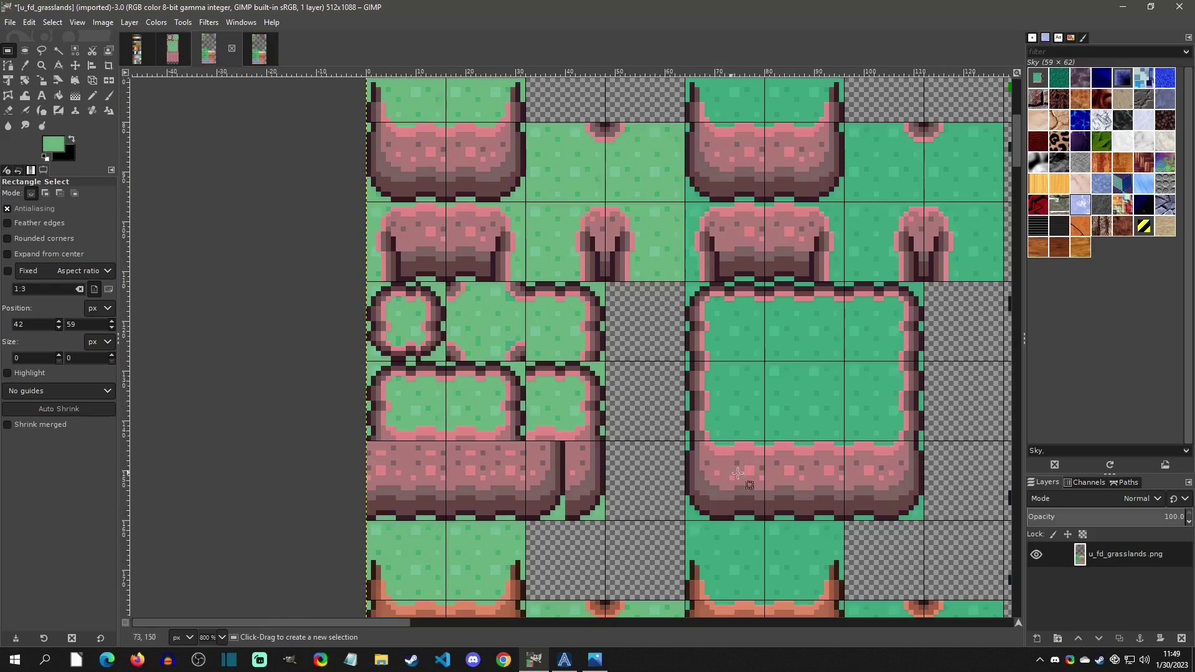
left_click_drag(765, 442, 845, 522)
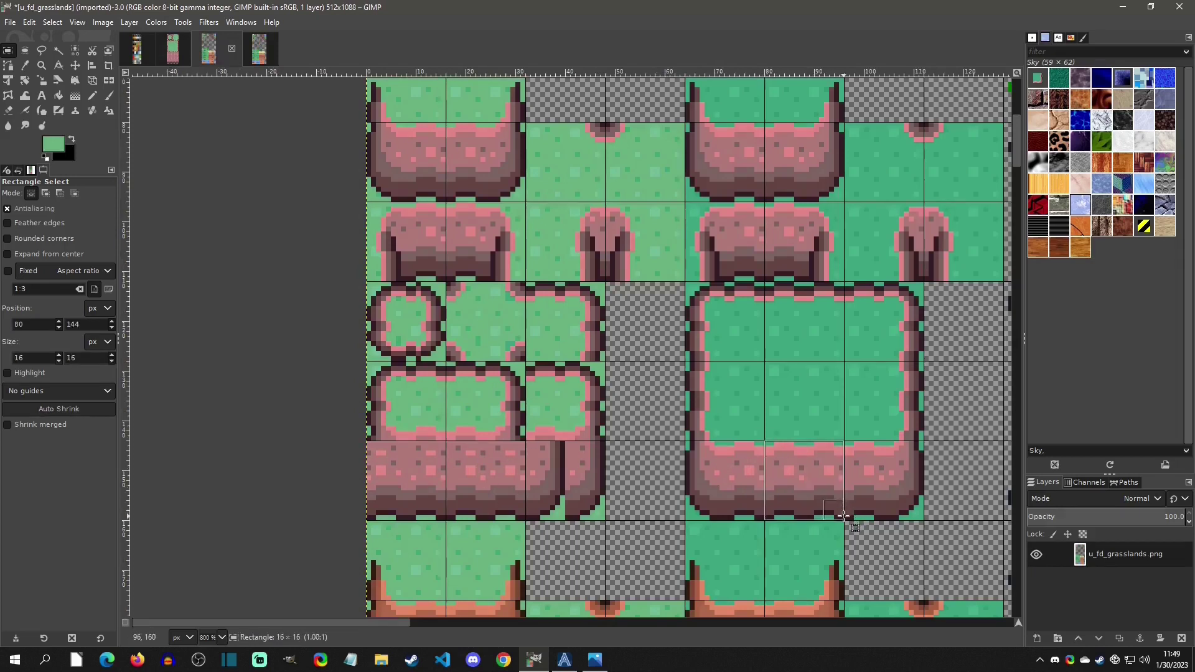
key("ctrl+Page_Up")
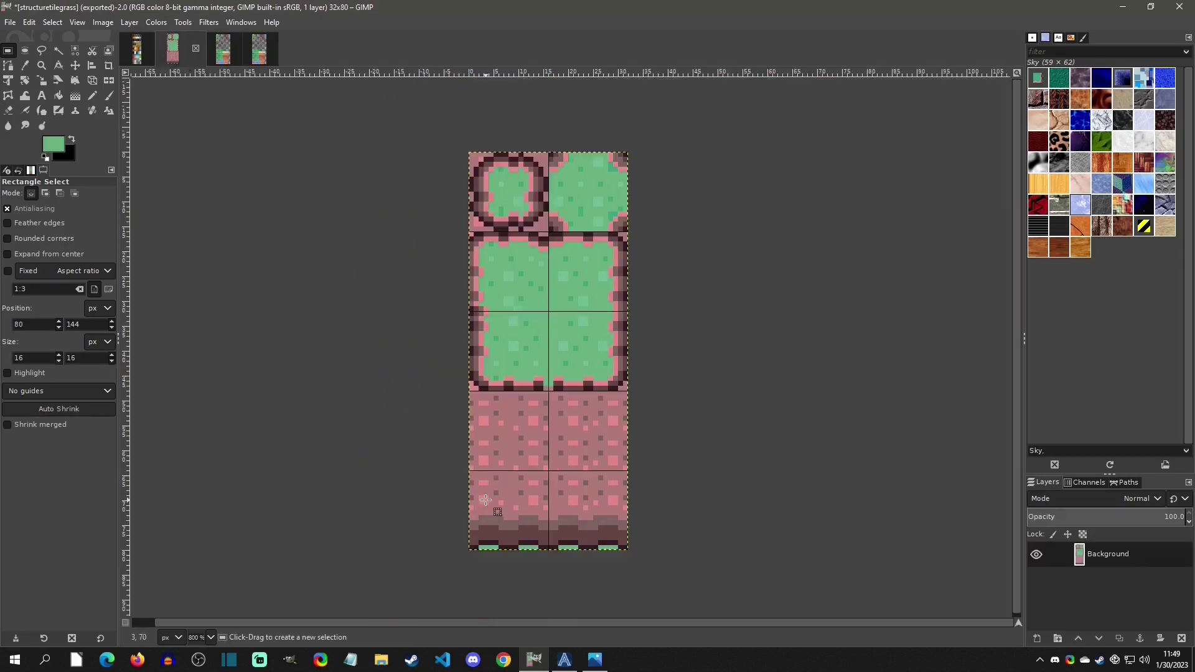
left_click_drag(468, 471, 629, 546)
left_click(636, 396)
left_click_drag(470, 391, 489, 552)
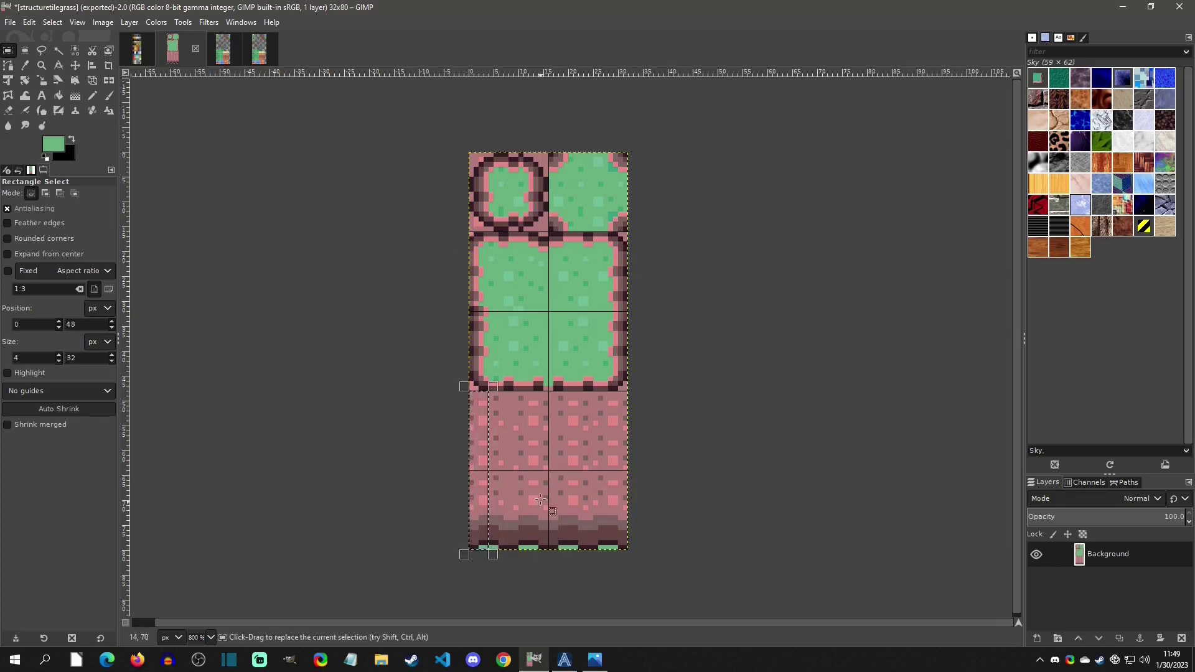
left_click(540, 460)
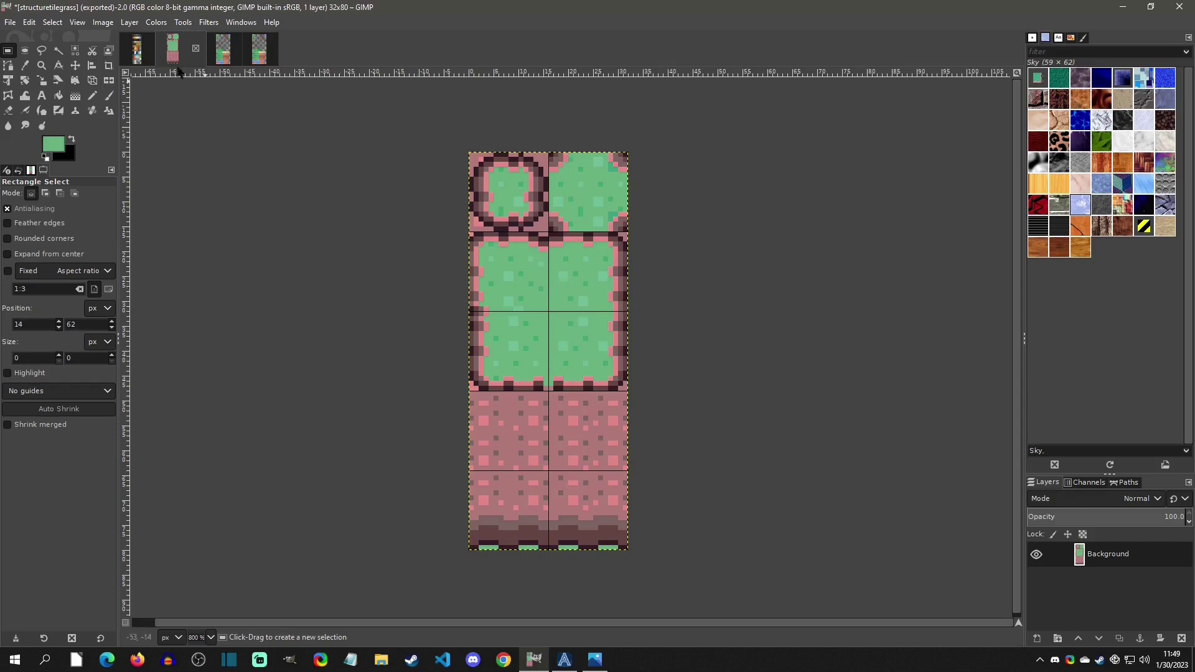
Step: Start Export As and browse to RPGA > Project1 > Content
left_click(10, 21)
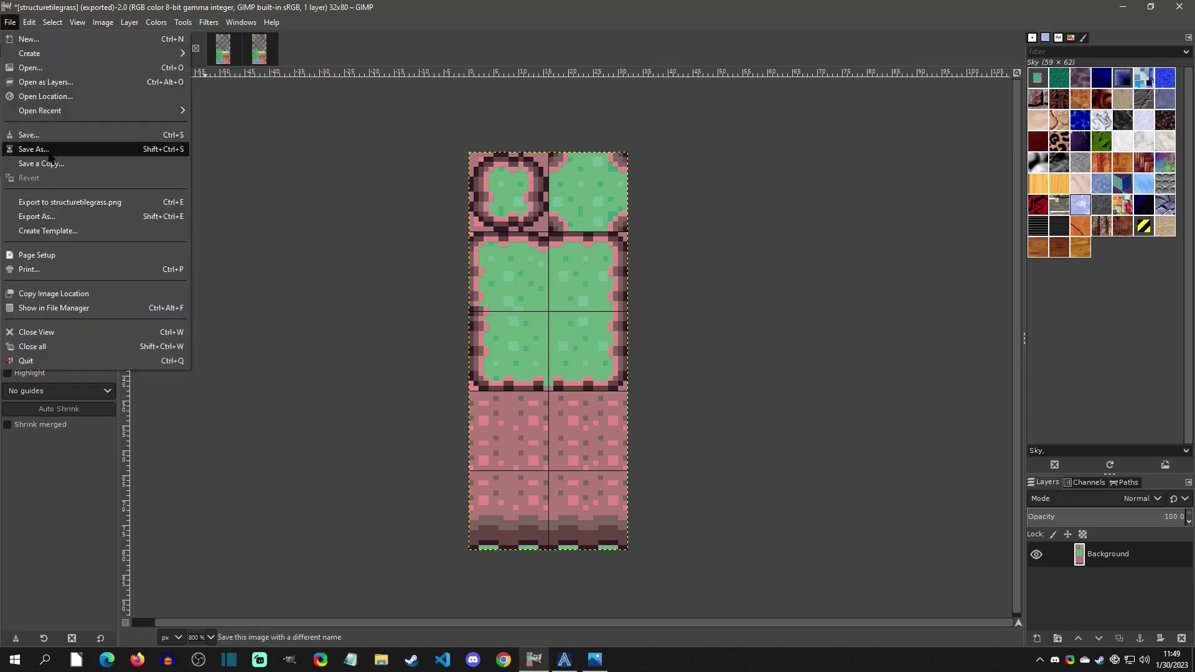
left_click(53, 216)
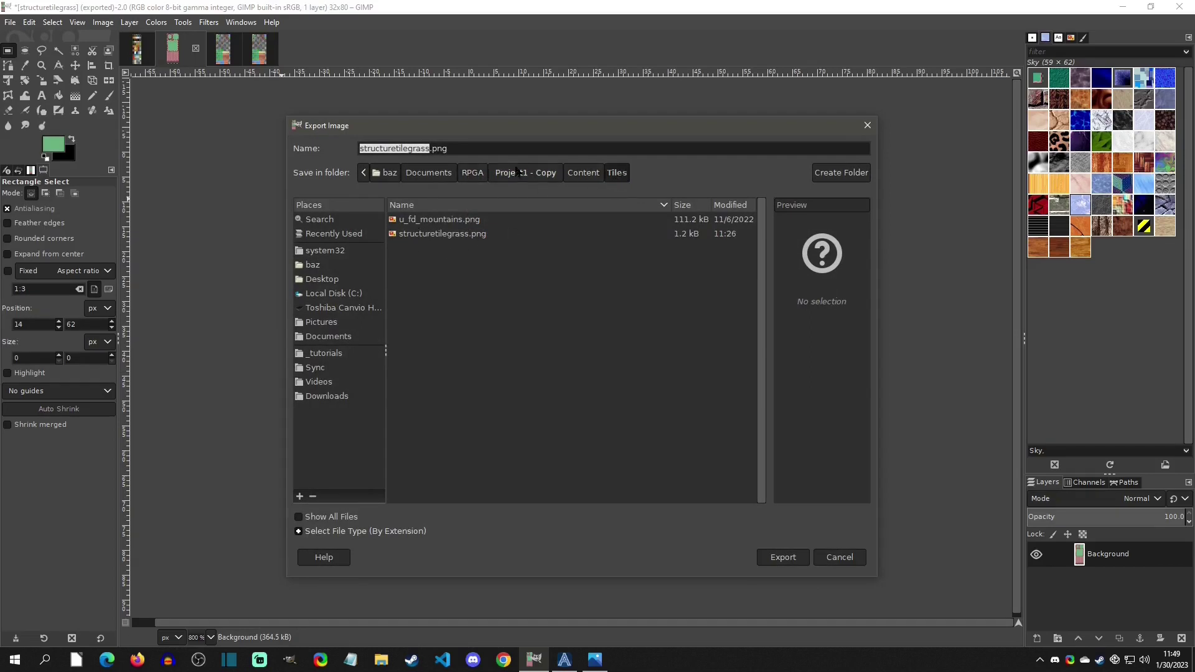
left_click(472, 174)
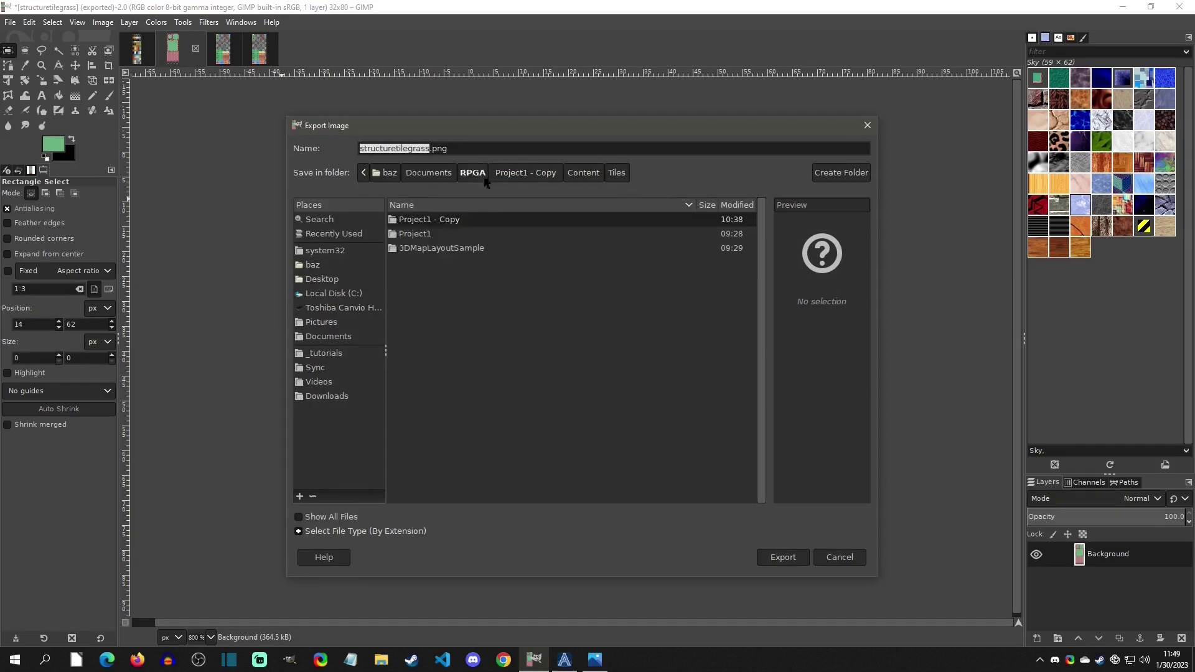
double_click(432, 235)
double_click(416, 234)
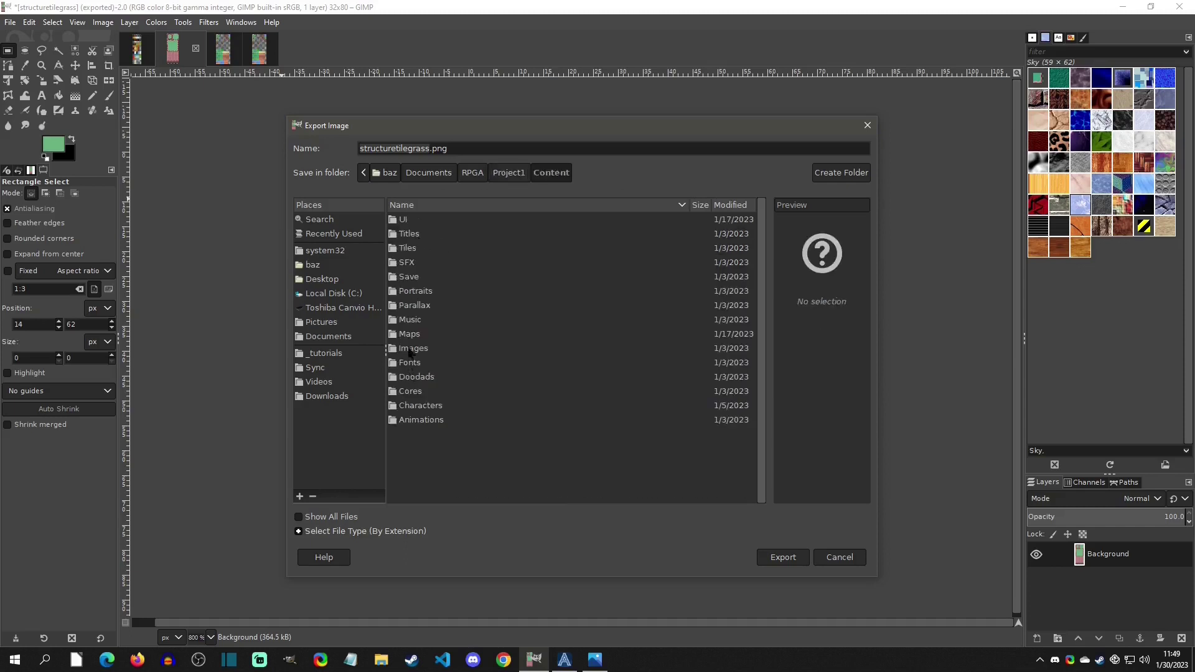
Step: In the Tiles folder, rename the file to 3dtilegrass.png and export it as PNG
double_click(411, 247)
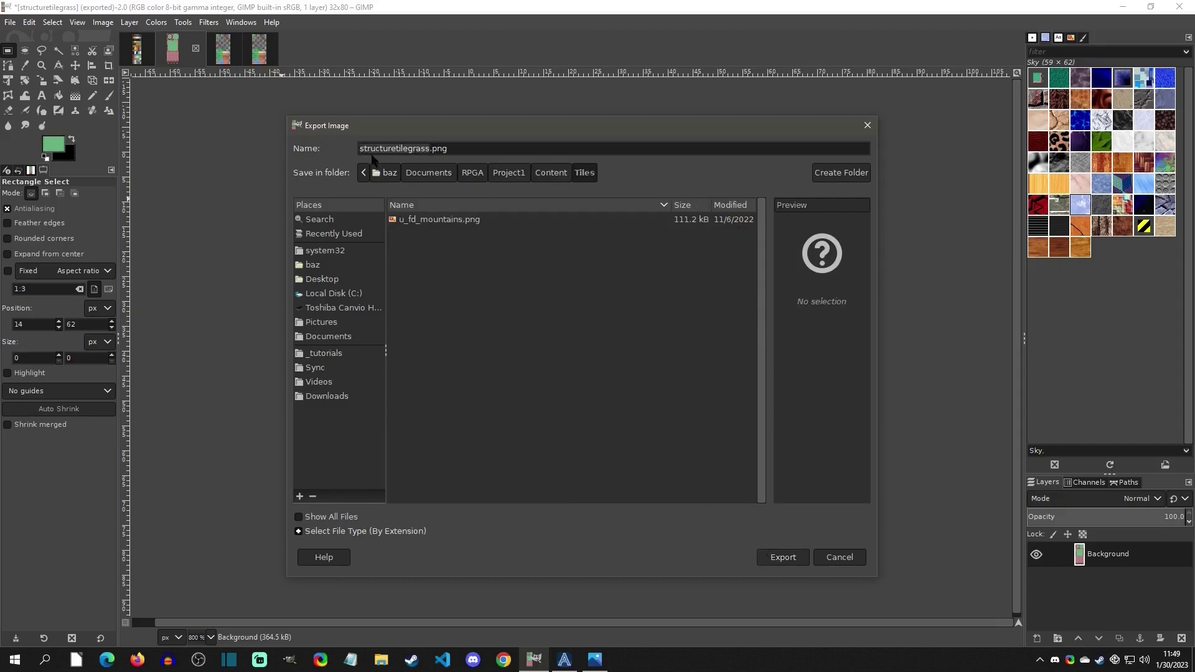
left_click(363, 150)
type("3d")
key("Delete")
key("Delete")
key("Delete")
key("Delete")
key("Delete")
key("Delete")
key("Delete")
key("Delete")
key("Delete")
key("Delete")
type("t")
left_click(784, 557)
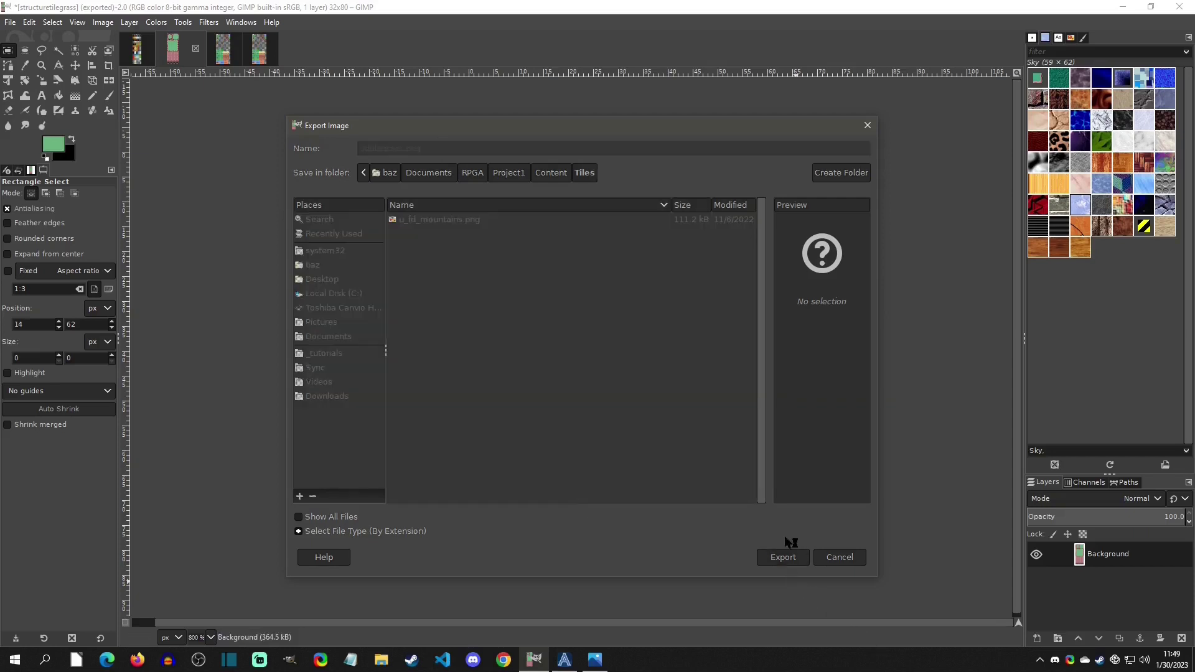
left_click(608, 456)
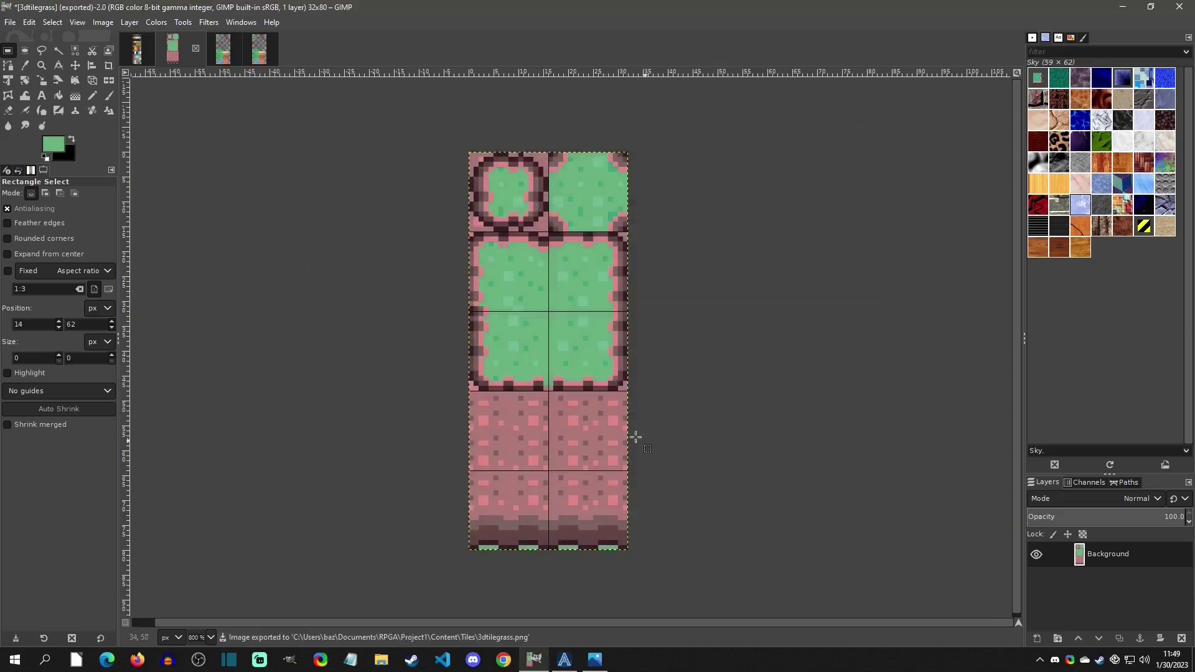
Step: Bring RPG Architect forward, open the Database with F9 and resize it over the editor
left_click(565, 661)
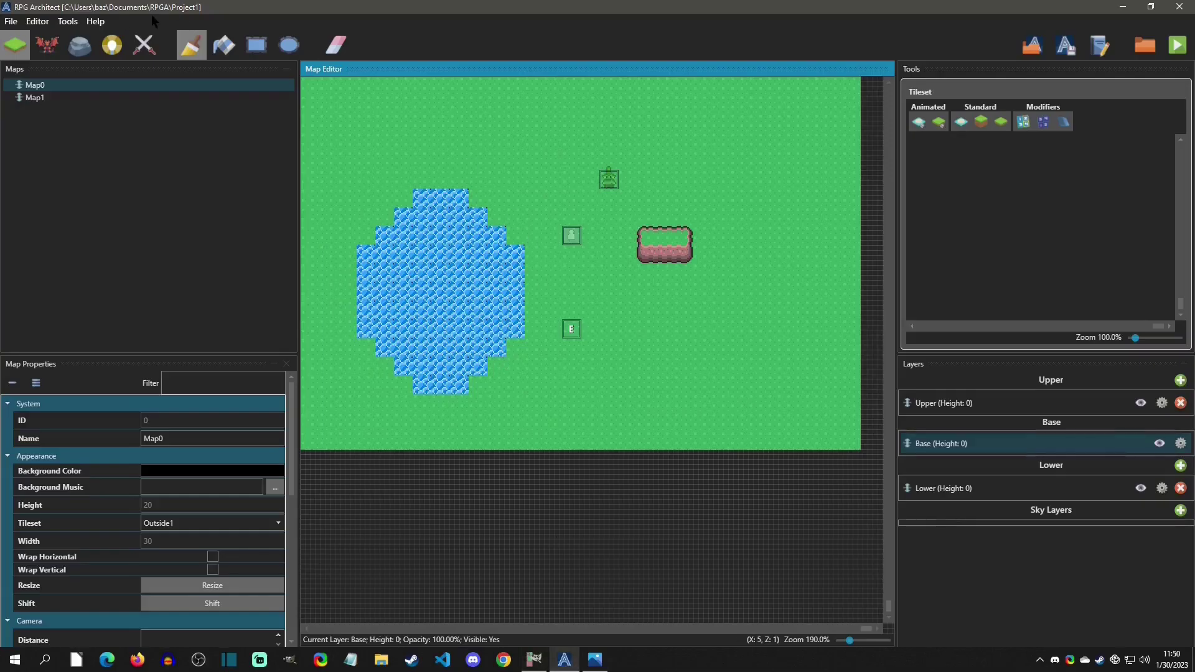
key("F9")
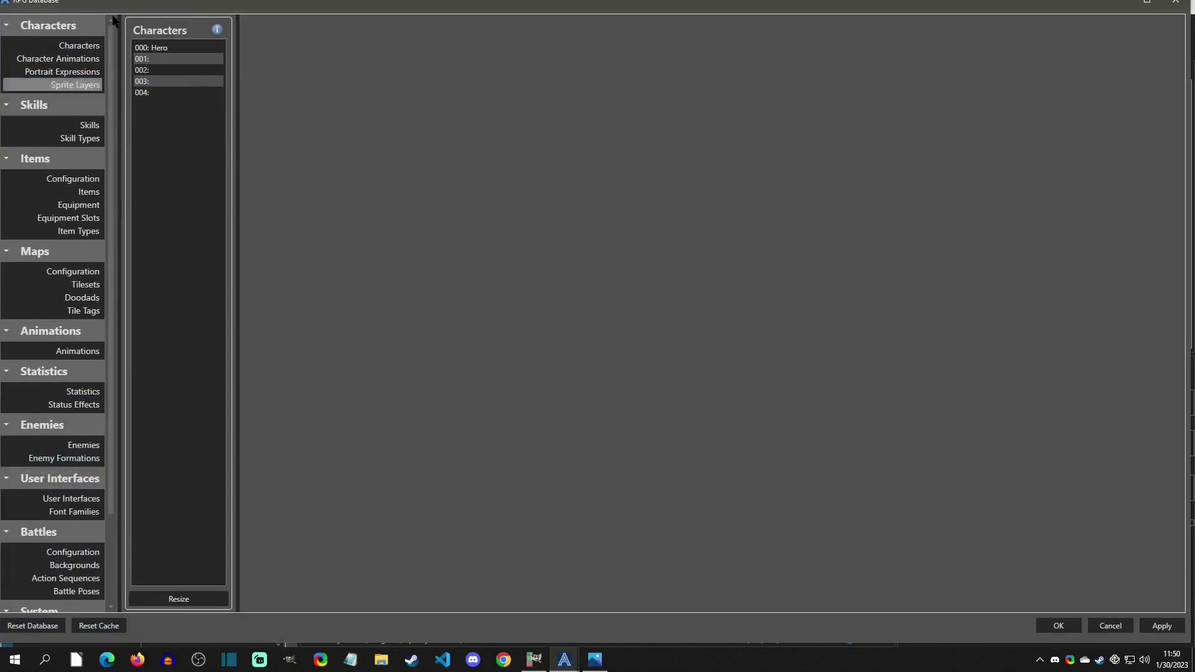
double_click(79, 9)
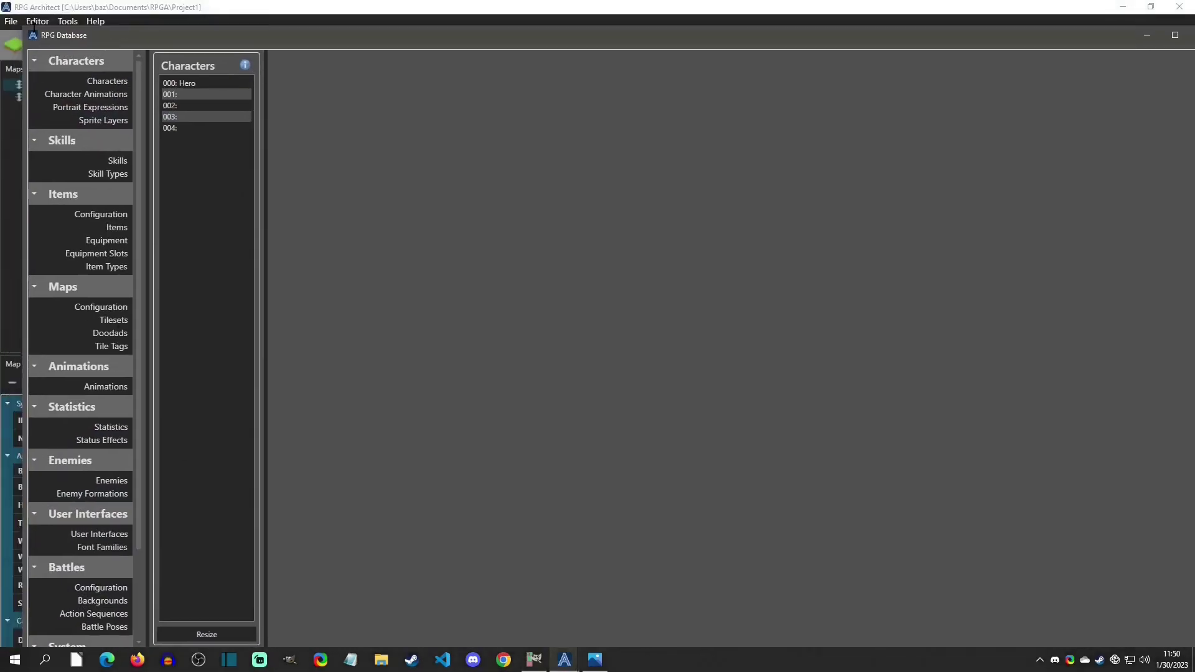
left_click_drag(143, 36, 176, 61)
Step: In Tilesets > 000: Outside1, select Structure Tilesets slot 0 and browse for its image
left_click(180, 339)
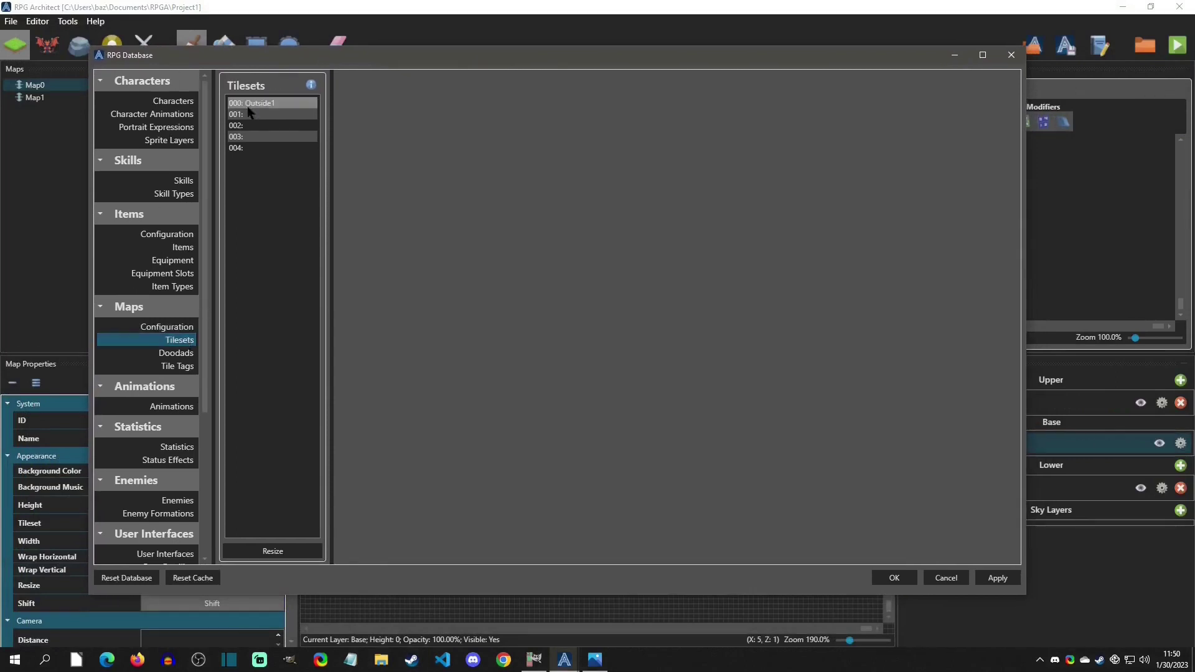
left_click(264, 104)
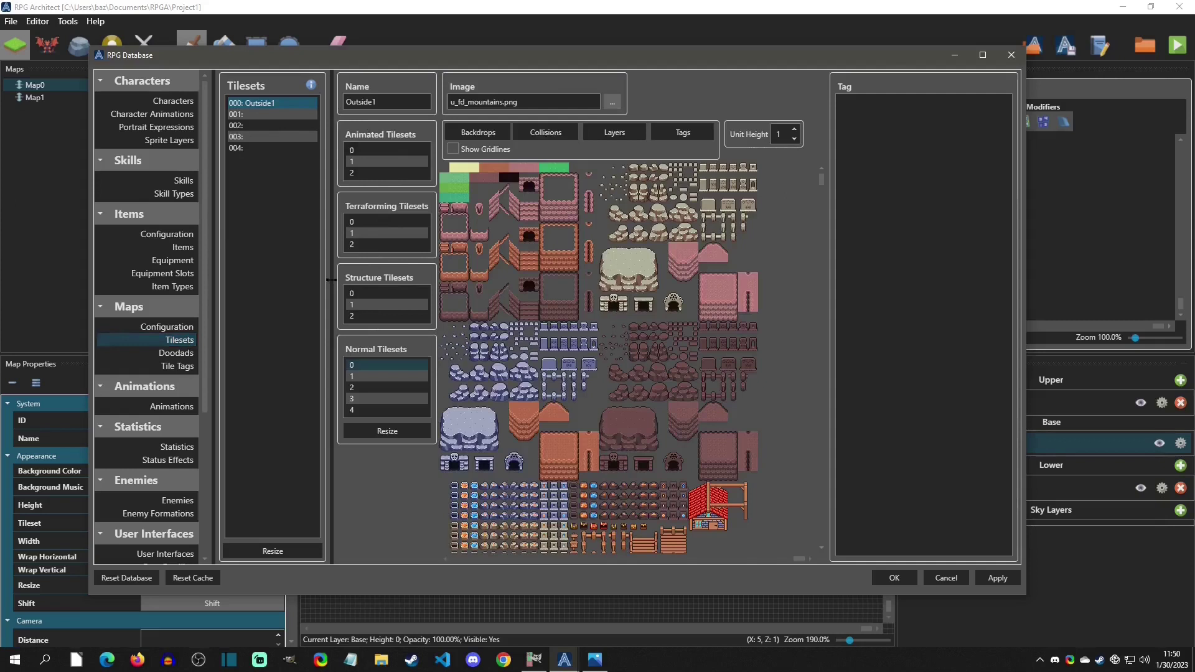
left_click(372, 293)
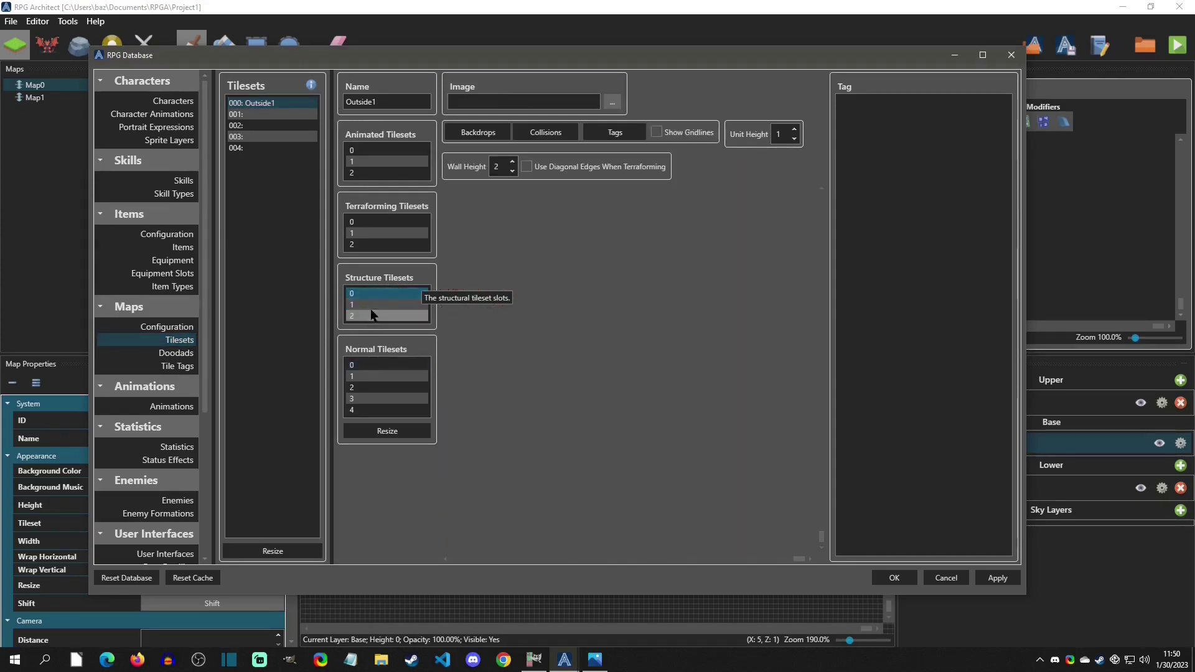
left_click(373, 304)
left_click(372, 293)
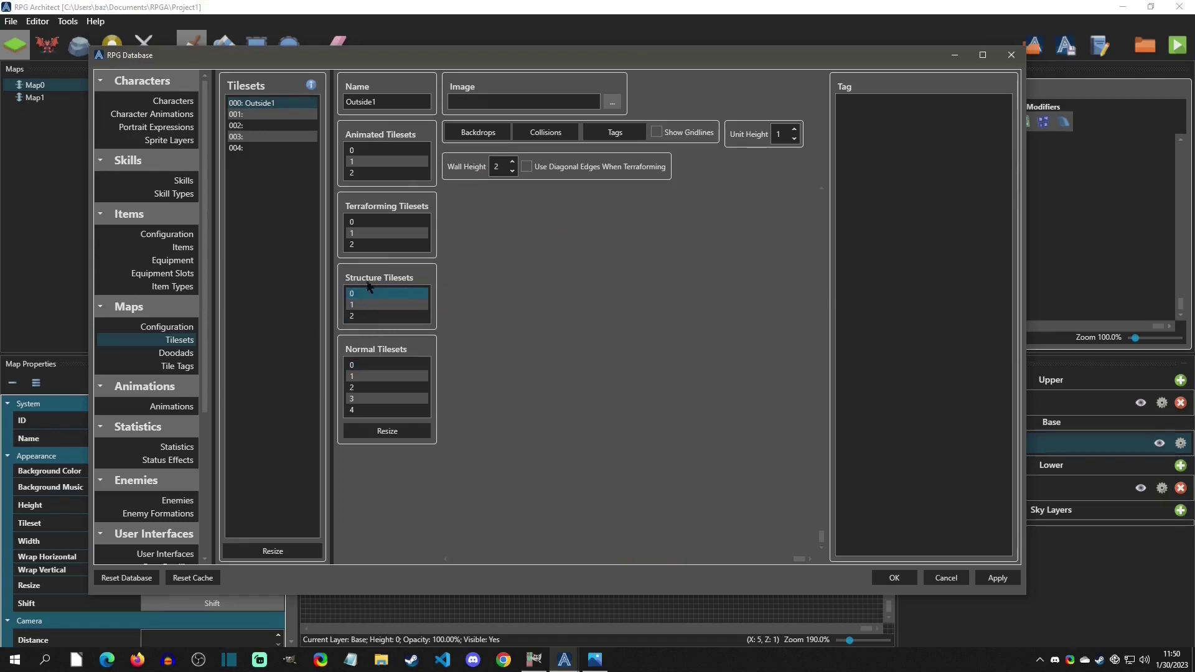
left_click(612, 105)
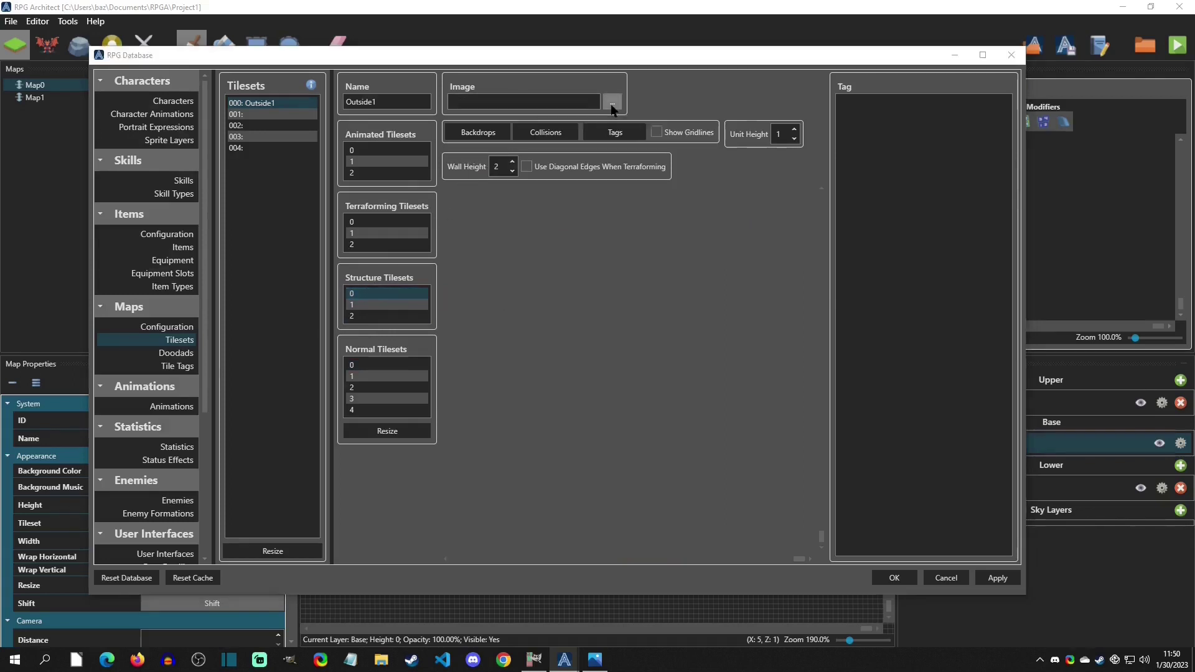
Step: Assign 3dtilegrass.png to structure slot 0 and set wall height to 2 after trying 1
left_click(149, 397)
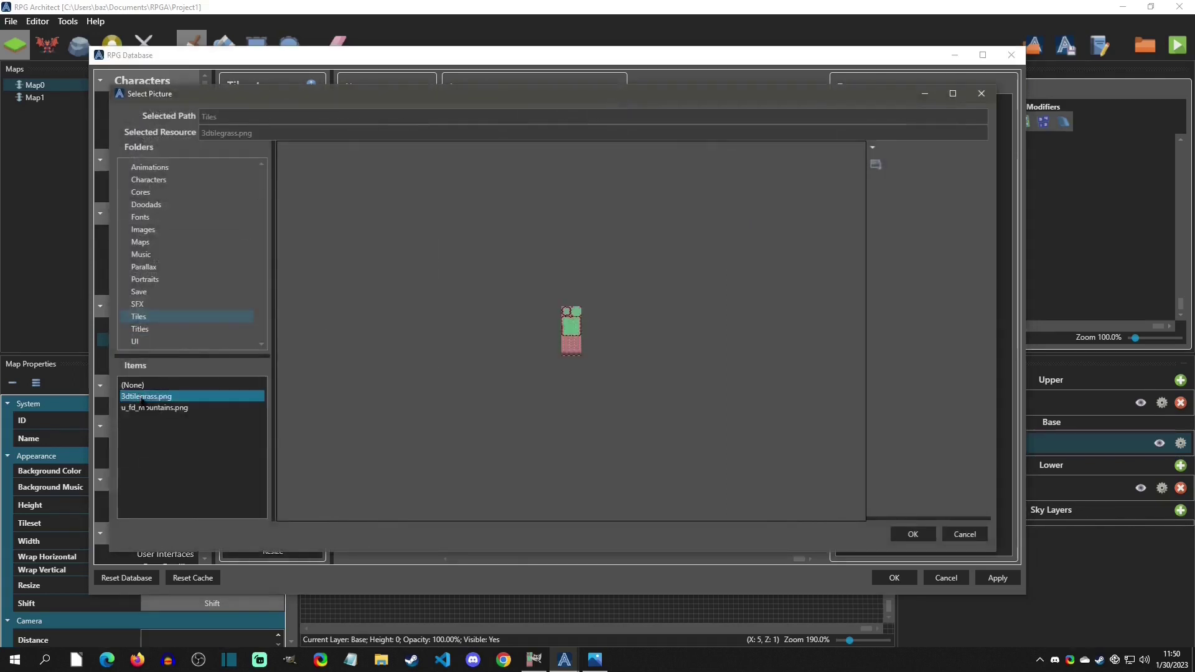
left_click(903, 533)
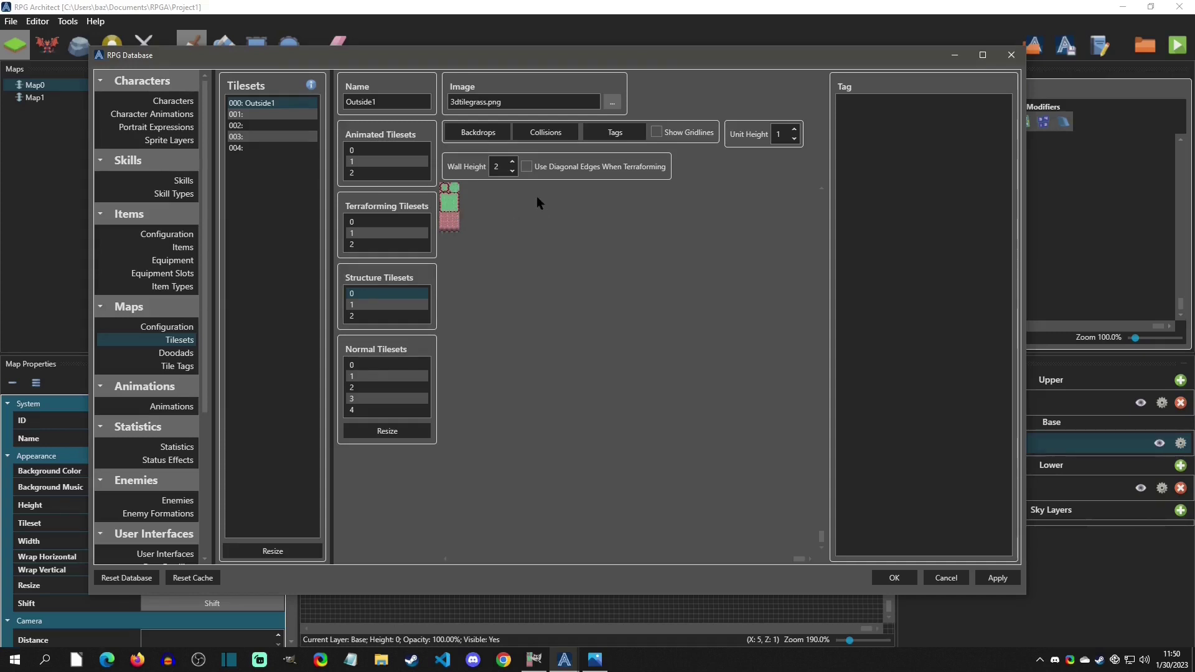
left_click(512, 172)
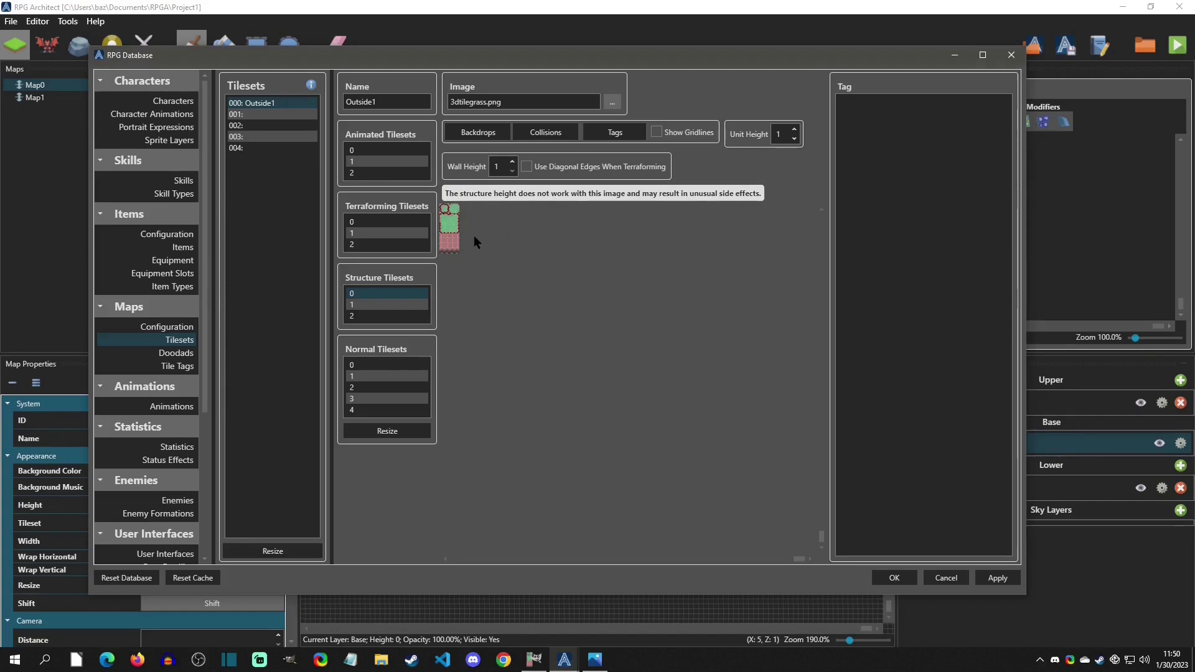
left_click(512, 163)
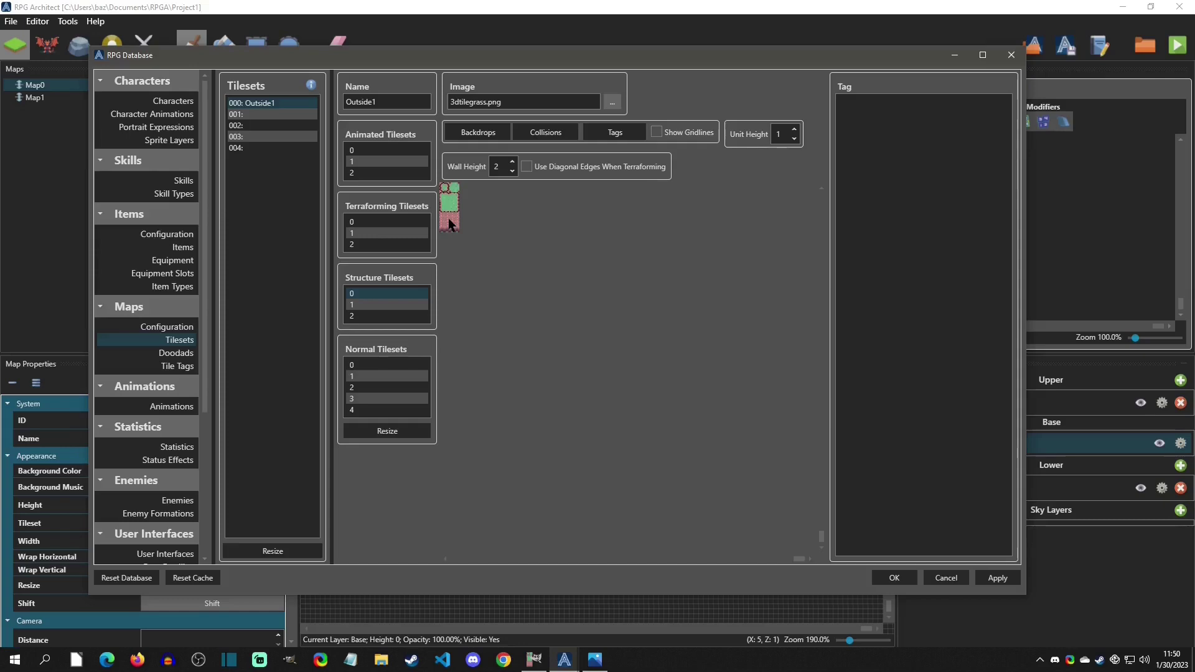
Step: Check the height-test reference image in Photos, then return to the tileset settings
left_click(594, 659)
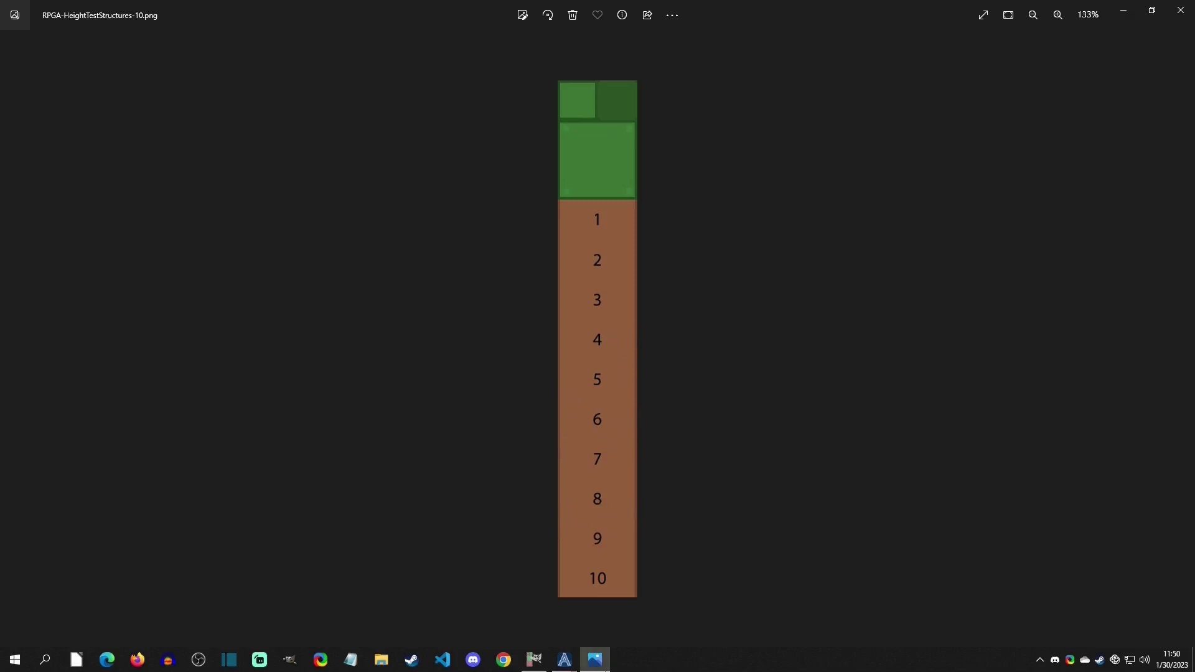
mouse_move(566, 663)
left_click(498, 601)
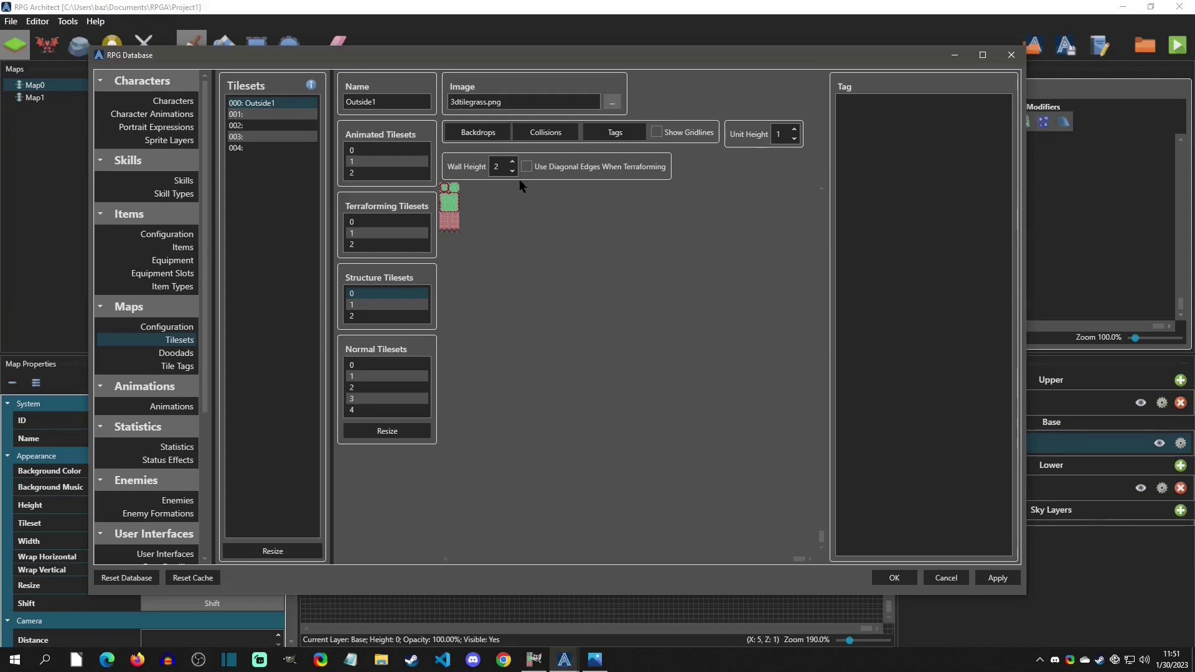
Step: Save the tileset changes, close the database, and paint grass over the pink dirt patch
left_click(894, 578)
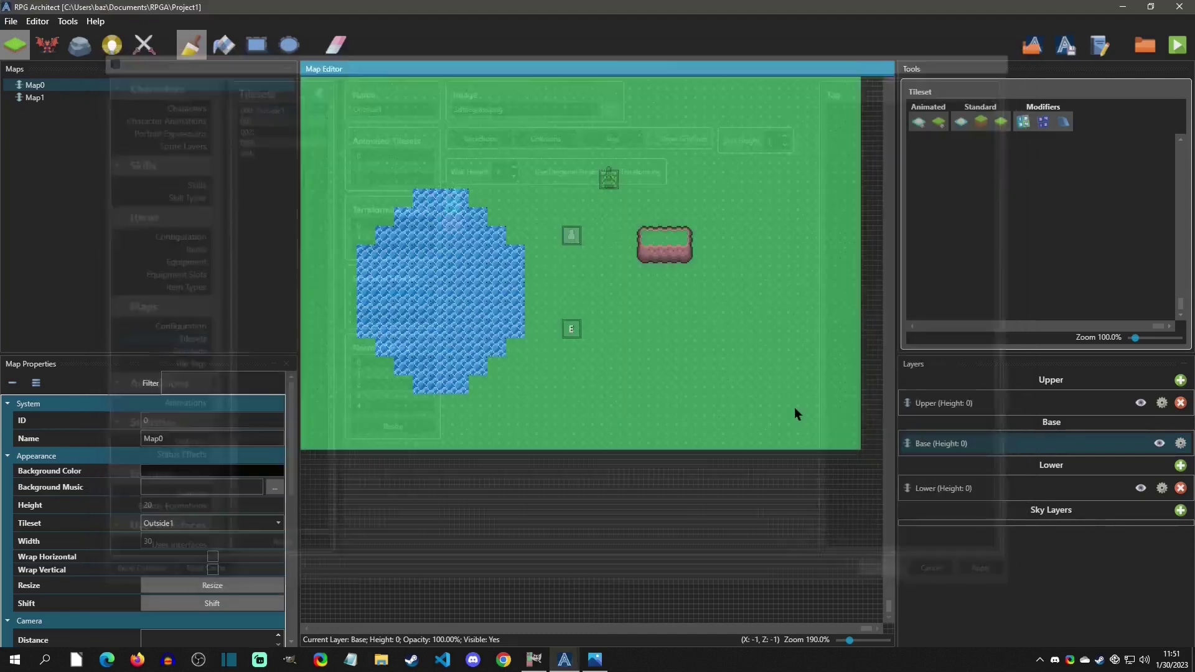
left_click(961, 443)
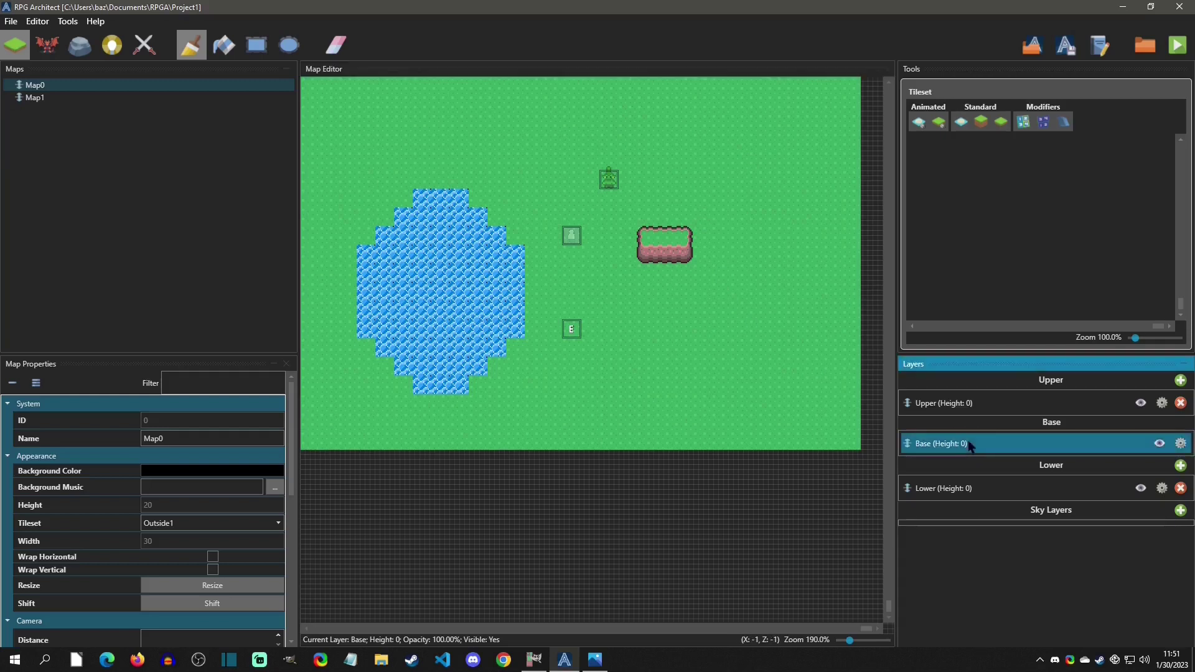
left_click(721, 218)
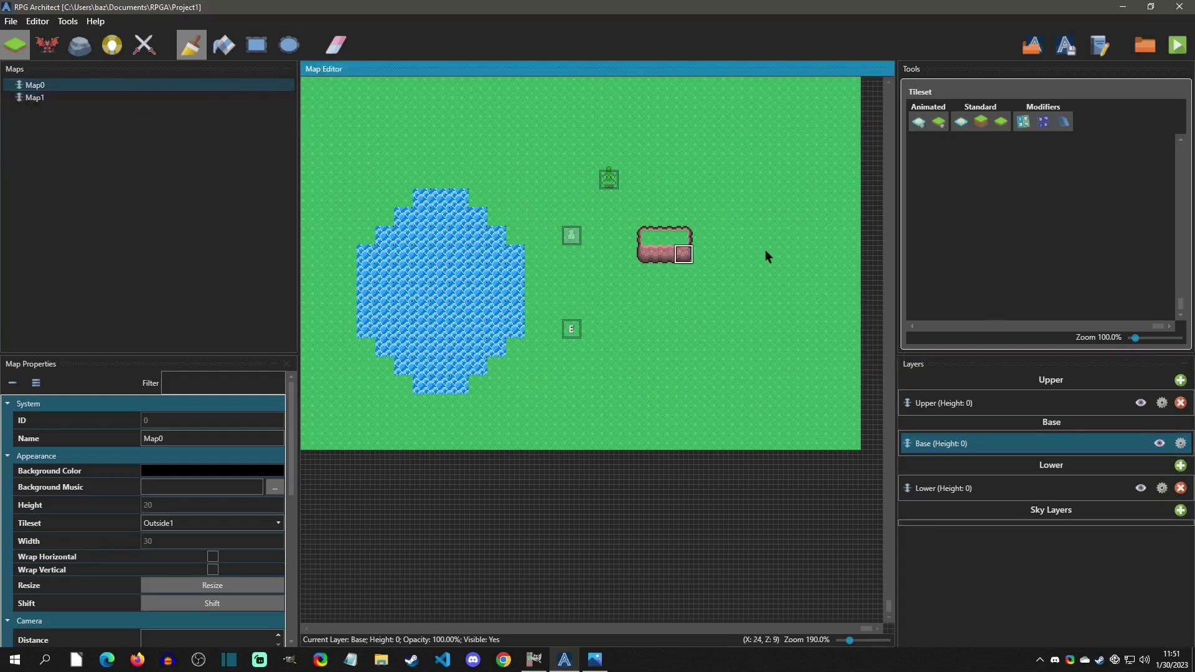
left_click(647, 248)
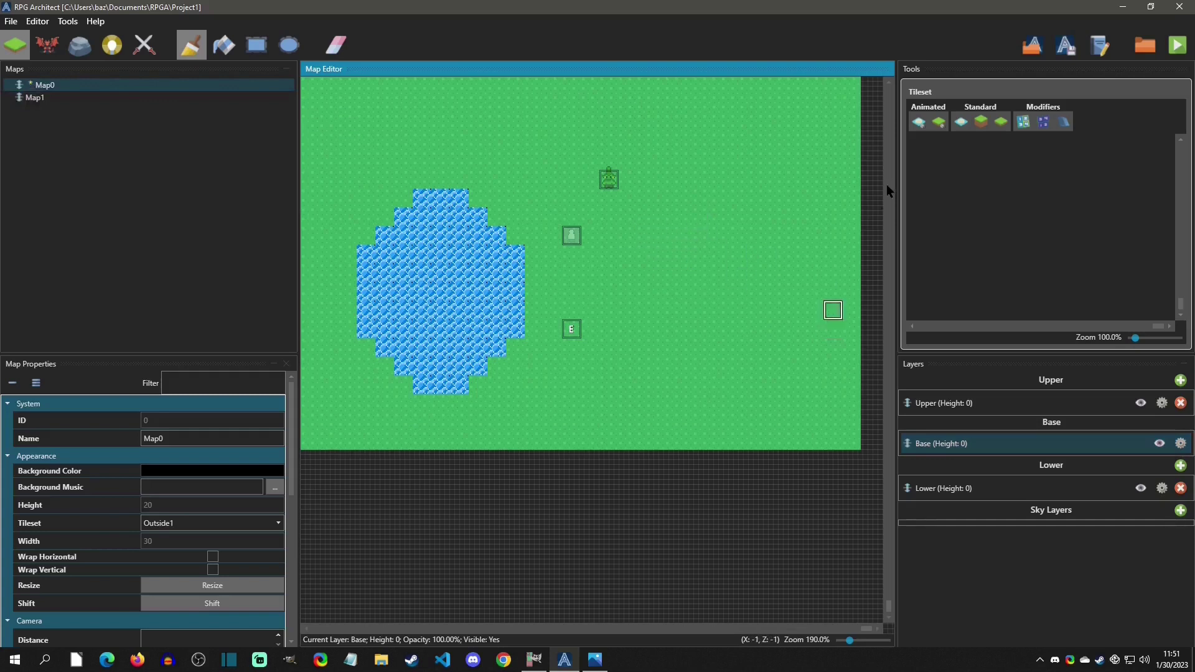
Step: Paint a square of the grass-topped structure tile on the map and launch test play
left_click(980, 123)
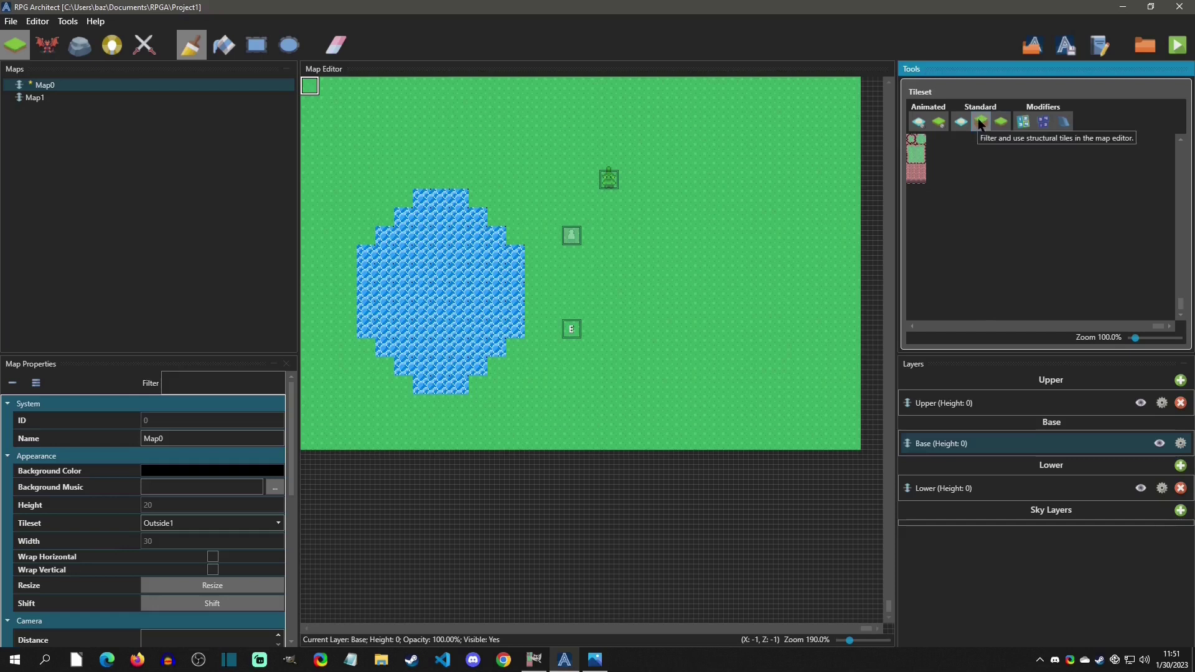
left_click(914, 156)
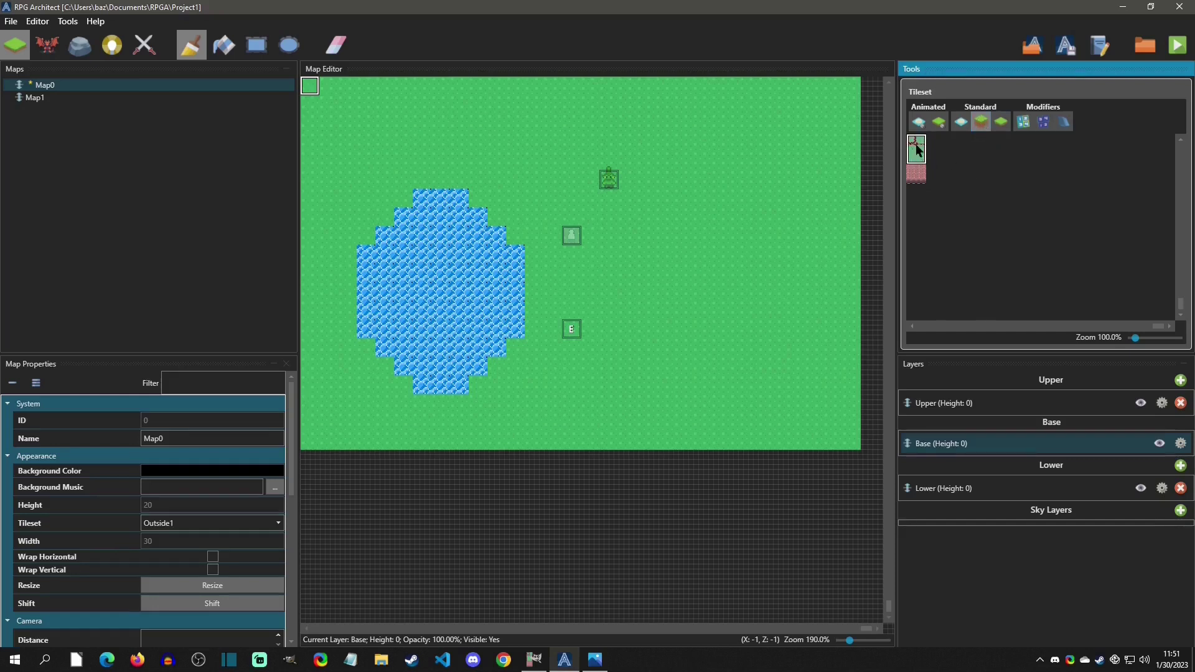
left_click(664, 239)
mouse_move(721, 239)
left_mouse_down()
mouse_move(714, 285)
mouse_move(677, 285)
mouse_move(672, 250)
mouse_move(700, 250)
mouse_move(702, 273)
mouse_move(679, 268)
left_mouse_up()
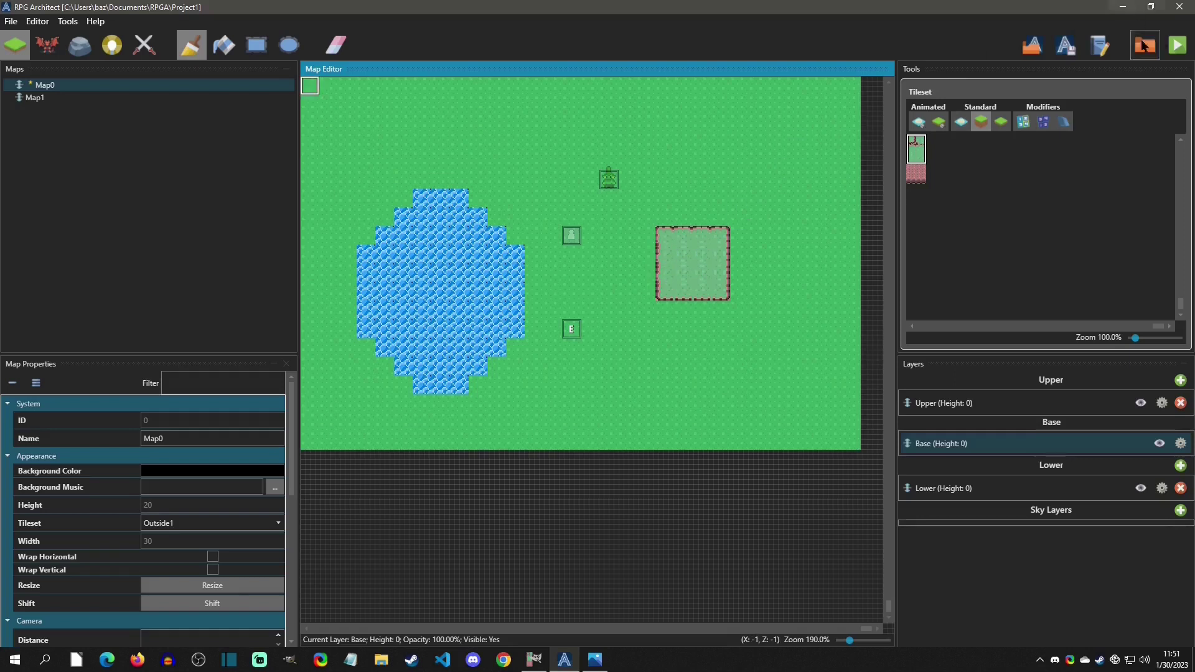
left_click(1178, 45)
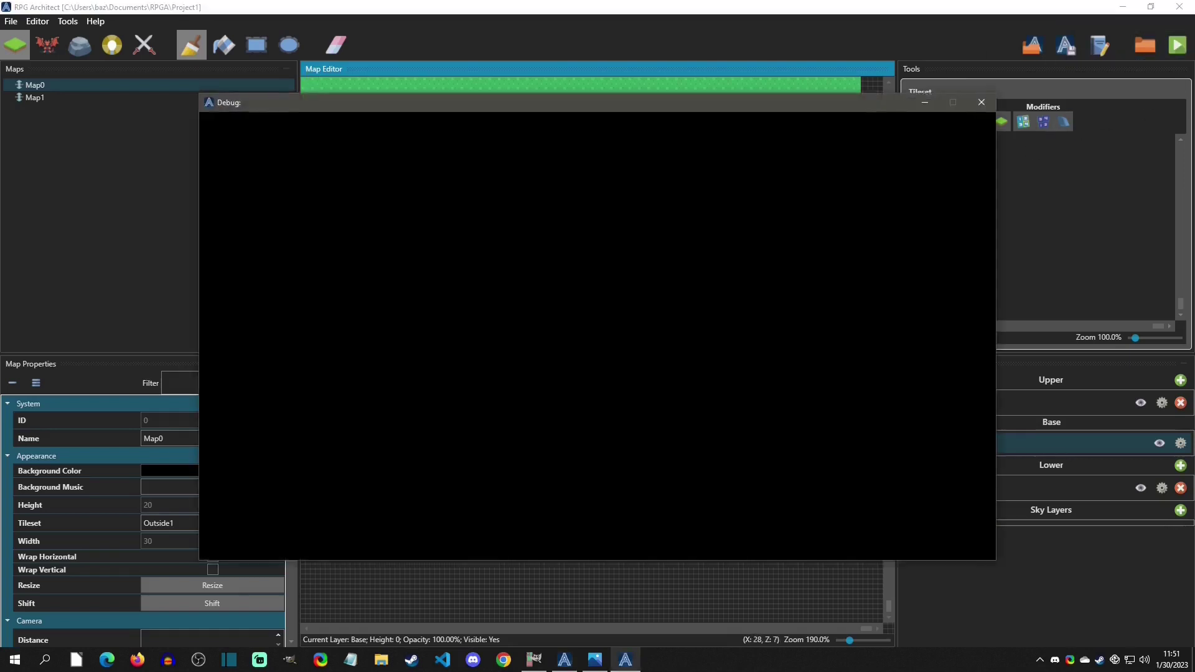
Step: Rotate the 3D test-play view around the tall pink-walled block, then close the Debug window
key("Left")
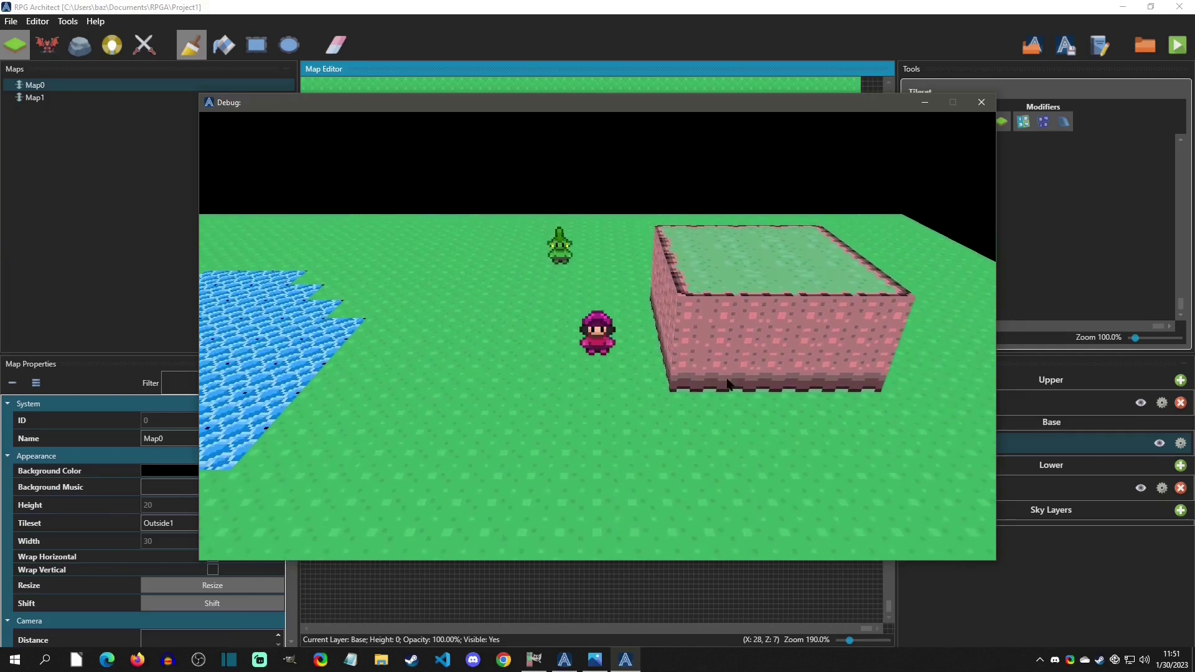
key("Right")
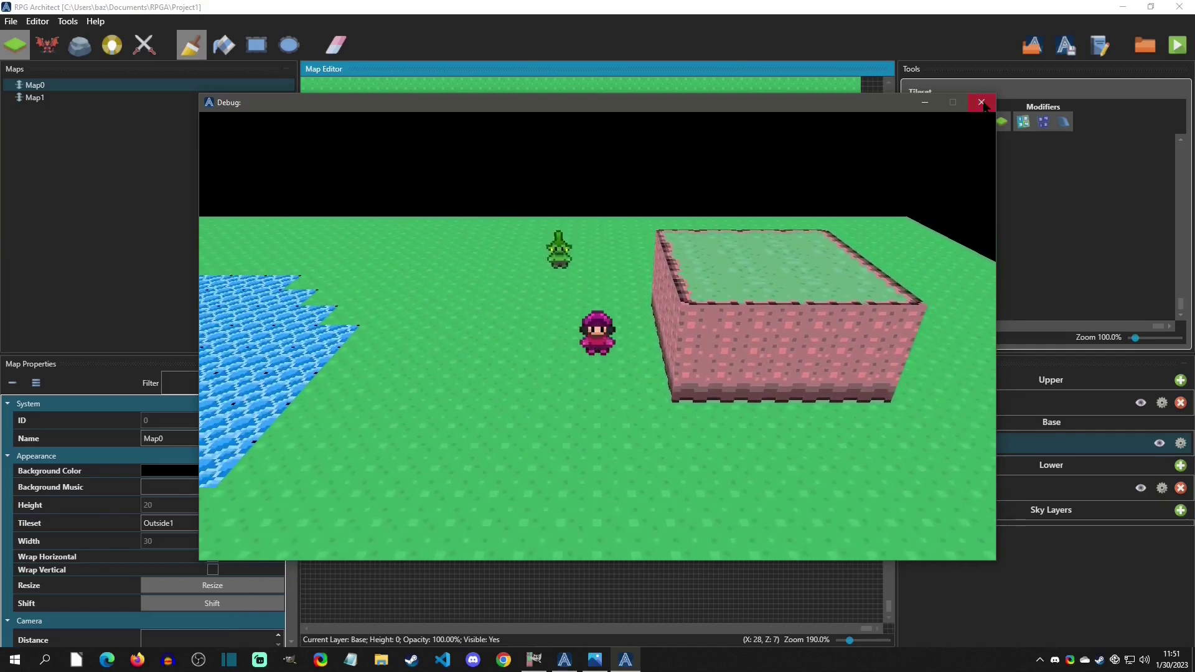
left_click(981, 102)
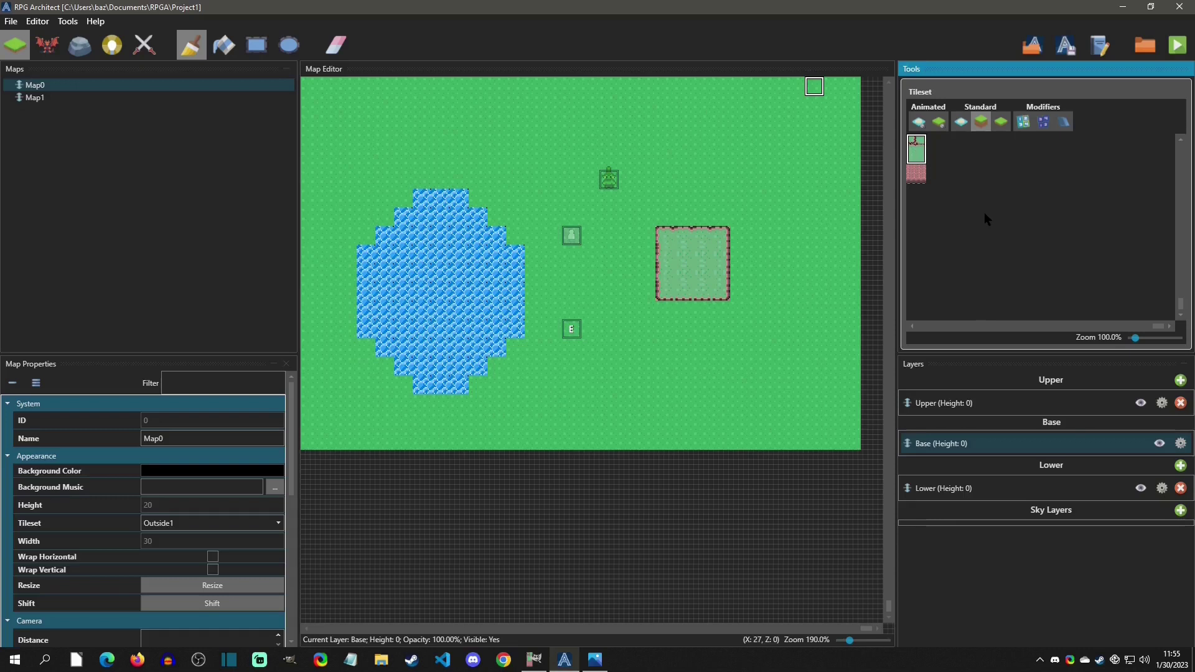
Step: Paint height 1 over the square block using the Height modifier
left_click(1043, 123)
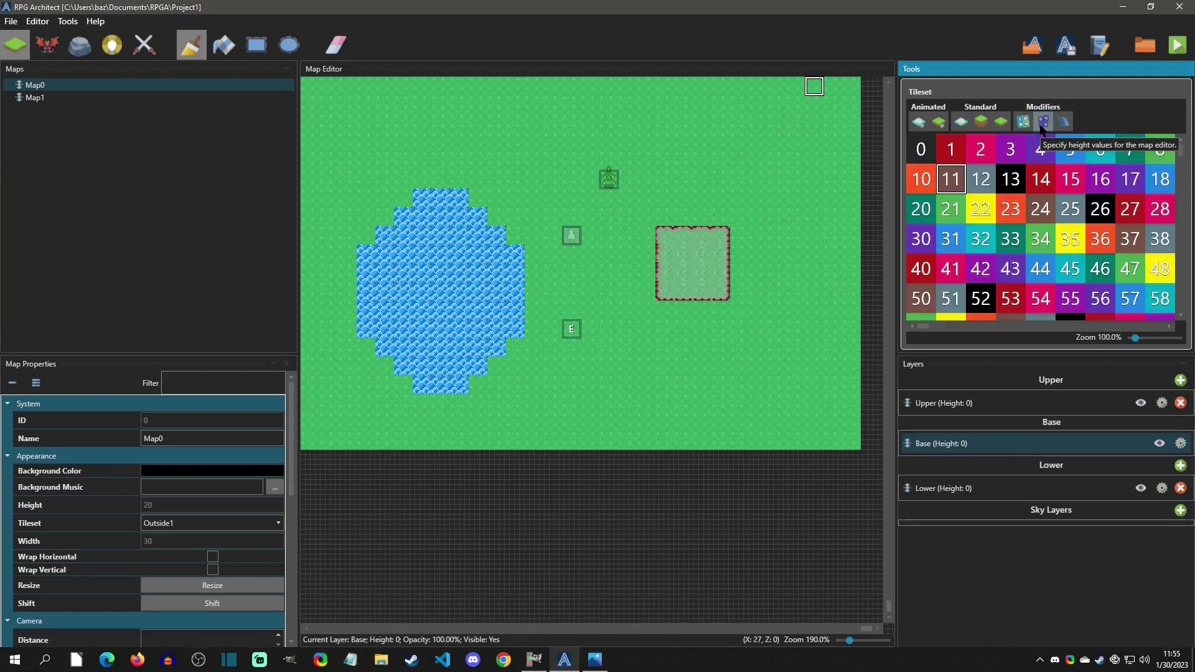
left_click(959, 156)
mouse_move(664, 237)
left_mouse_down()
mouse_move(708, 235)
mouse_move(715, 249)
mouse_move(717, 280)
mouse_move(684, 273)
left_mouse_up()
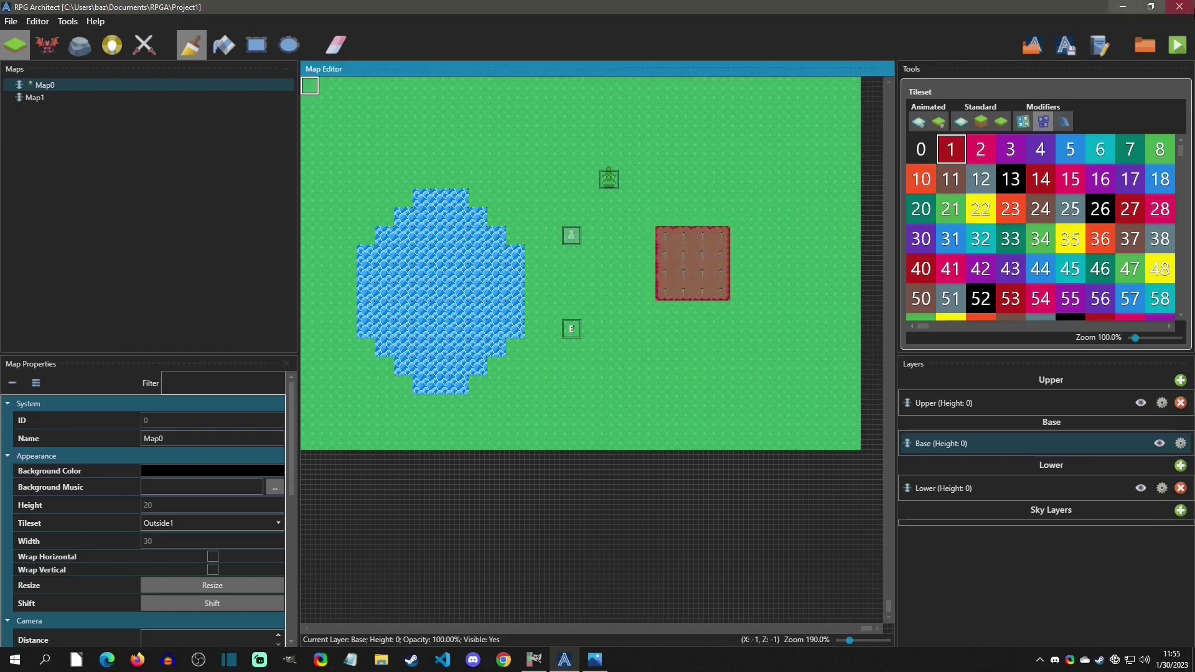
Step: Test-play to view the lower grass-topped platform, then switch to the tileset image in GIMP
left_click(1183, 49)
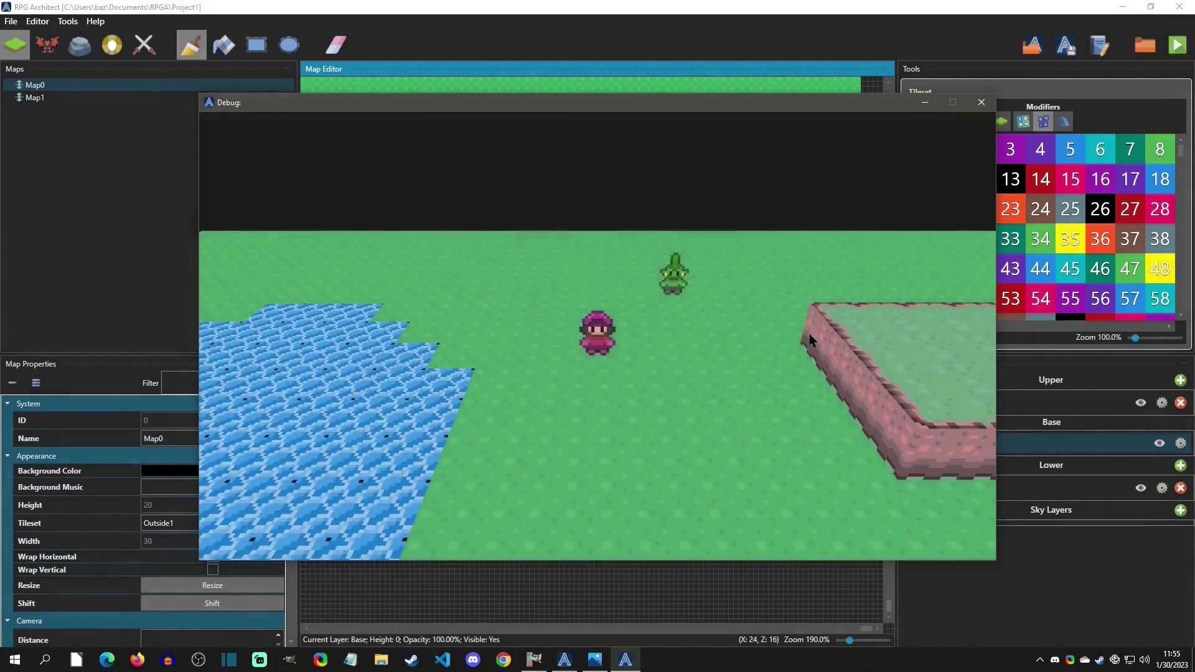
left_click_drag(809, 334, 674, 389)
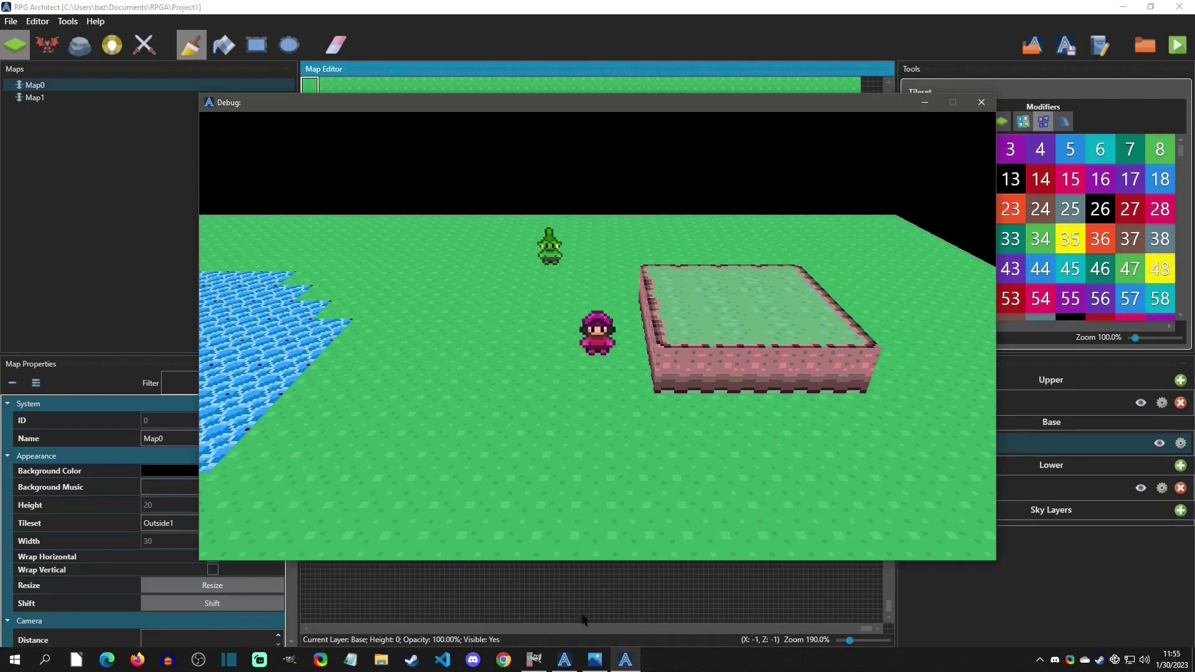
left_click(534, 660)
Step: In GIMP, measure the bottom, green and first pink tile rows of the tileset with temporary selections
left_click_drag(473, 471, 628, 551)
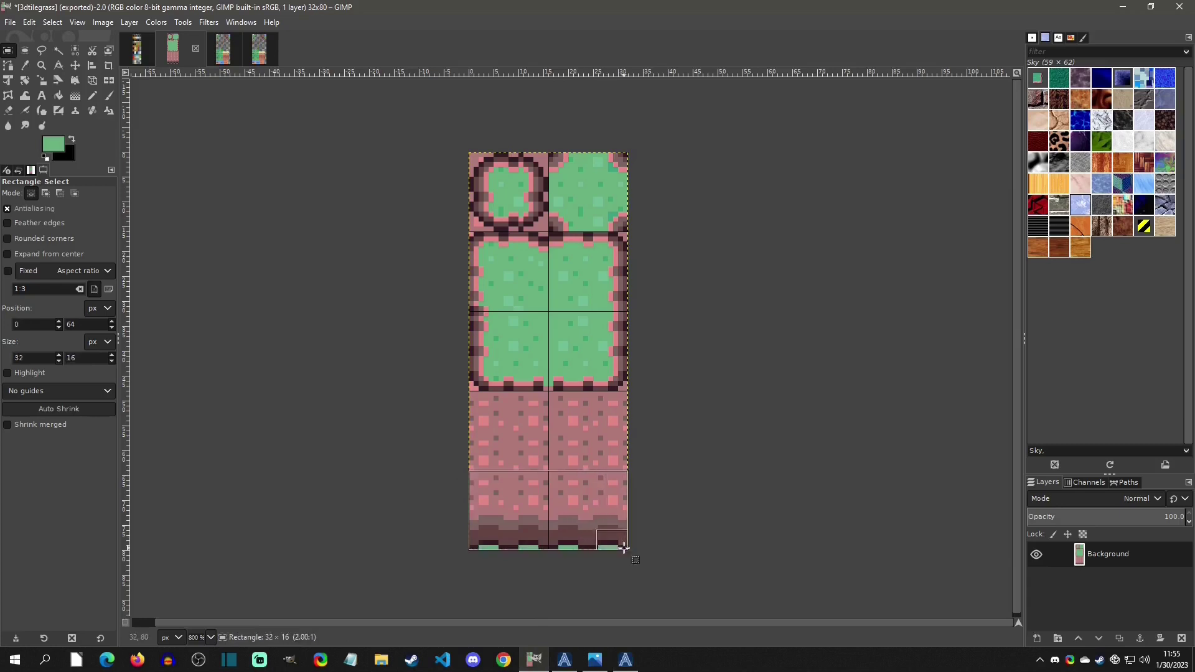
left_click_drag(469, 232, 627, 390)
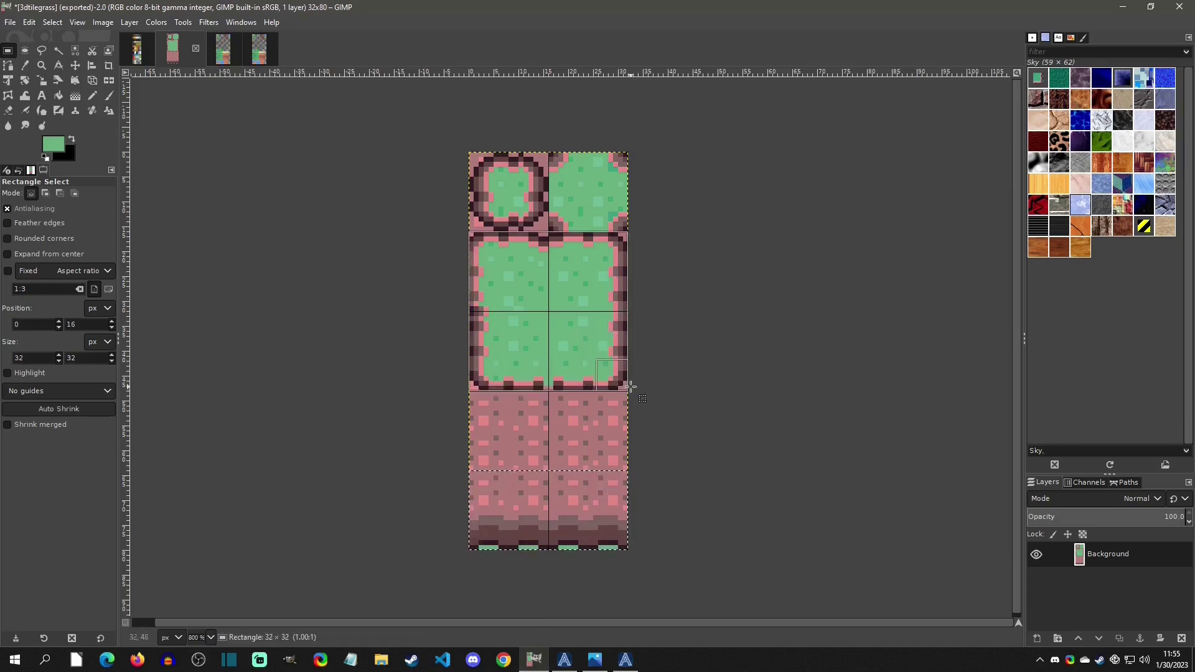
left_click_drag(469, 392, 625, 468)
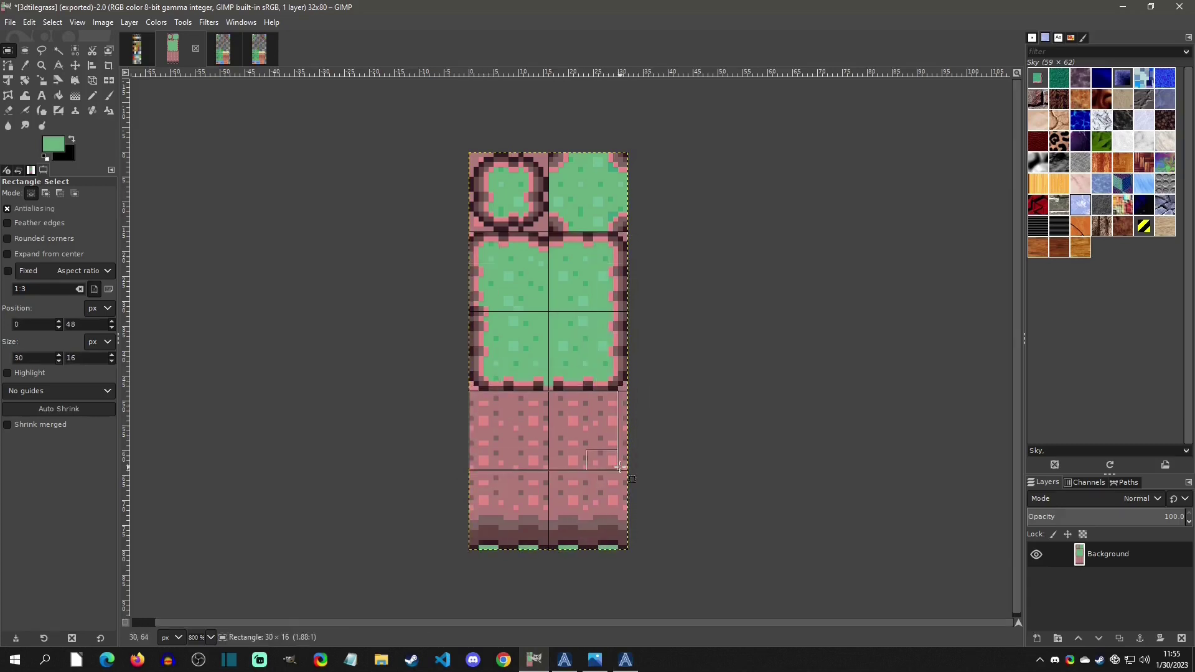
left_click(657, 471)
Step: Close the leftover test play and raise the square block to height 5
left_click(608, 663)
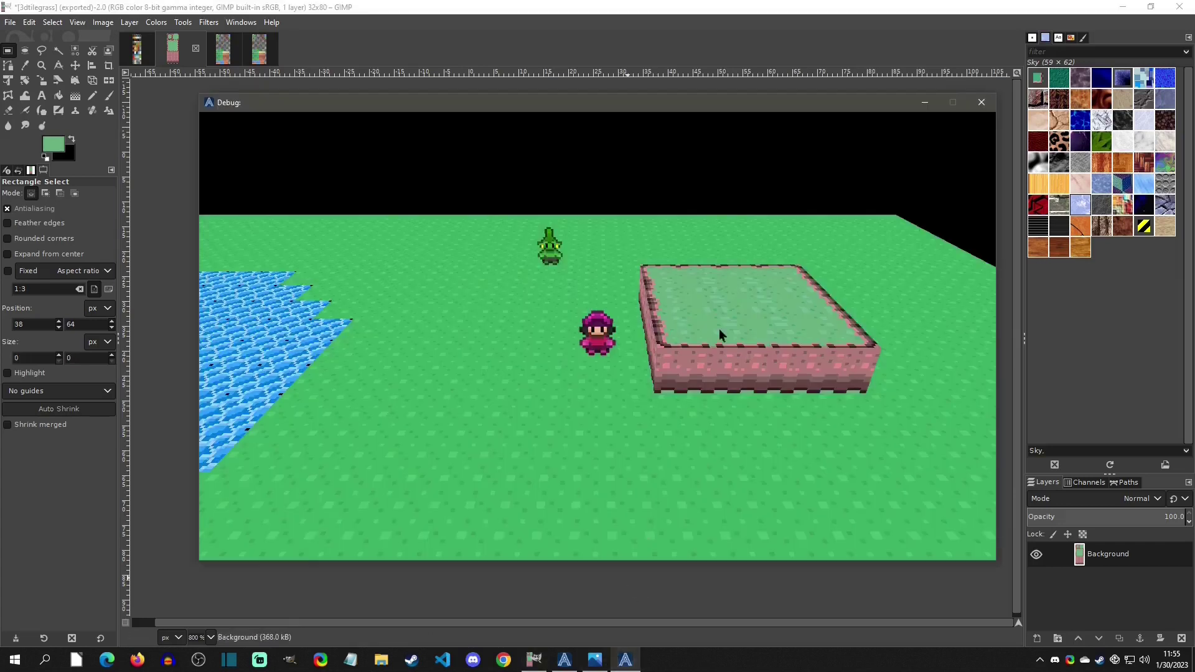
left_click(988, 101)
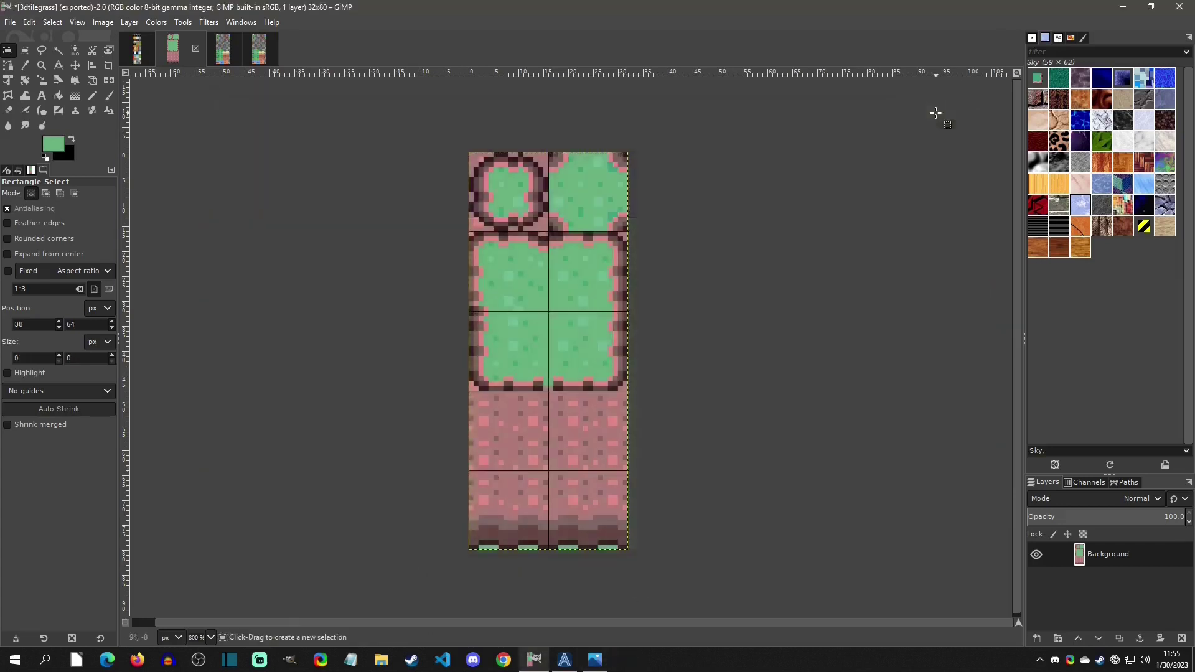
left_click(564, 660)
left_click(1070, 150)
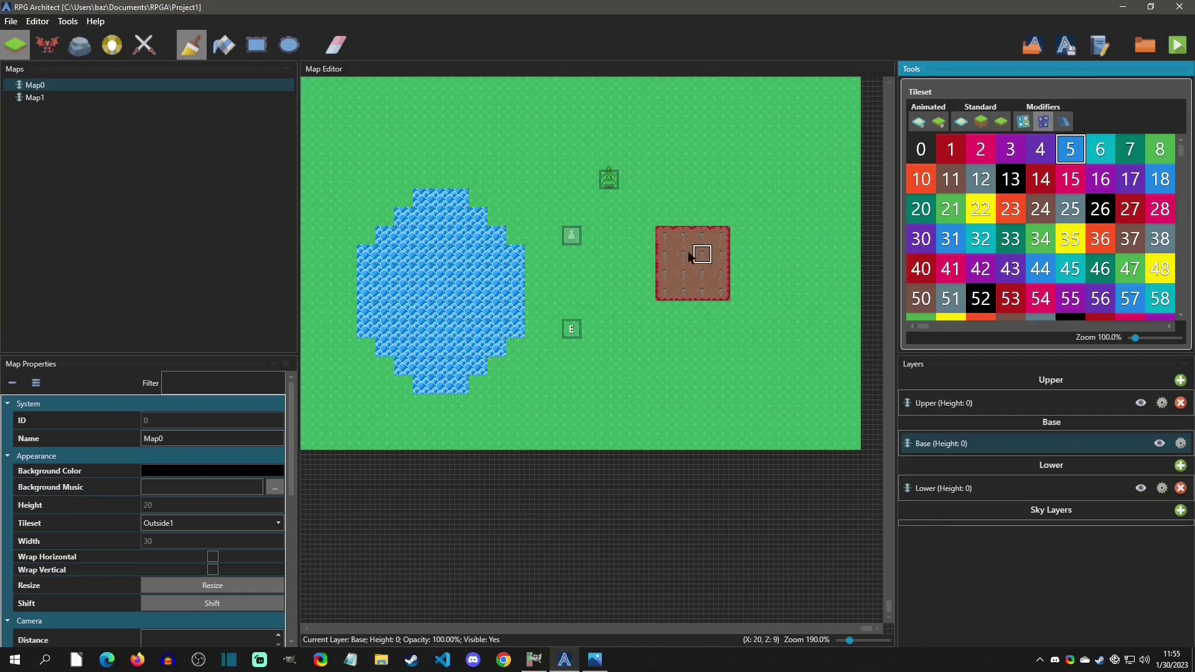
mouse_move(664, 235)
left_mouse_down()
mouse_move(665, 284)
mouse_move(724, 272)
mouse_move(718, 244)
mouse_move(683, 241)
mouse_move(702, 255)
left_mouse_up()
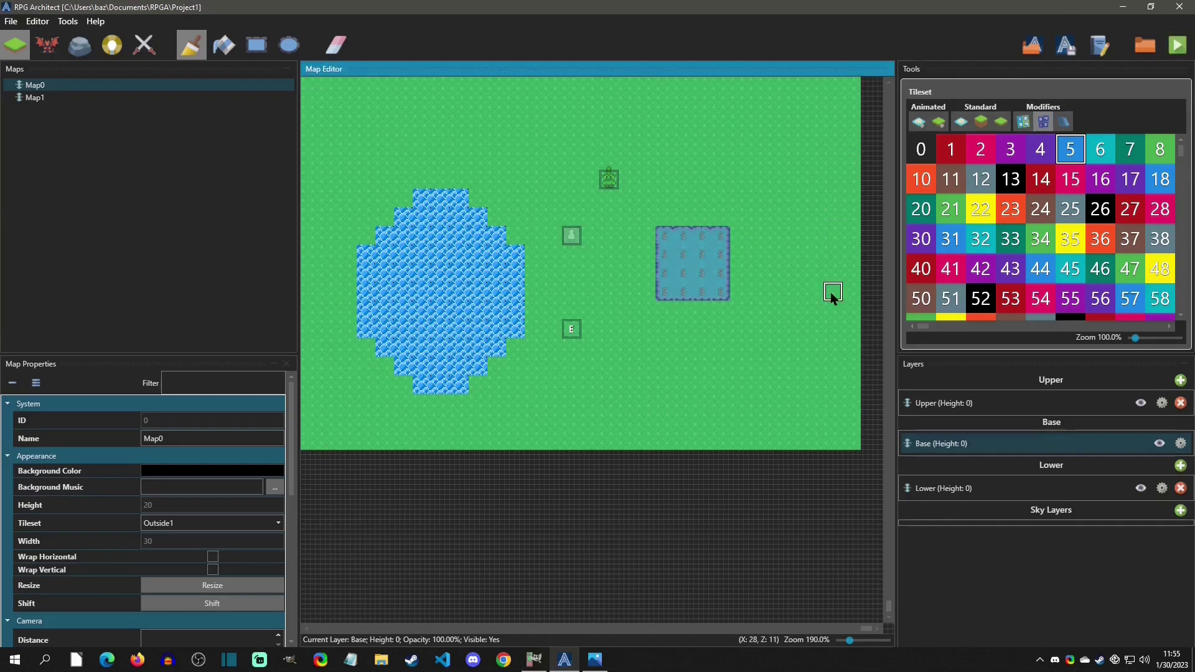
Step: Test play the map, walking the character right and down to view the tall pink wall
key("F5")
key("Right")
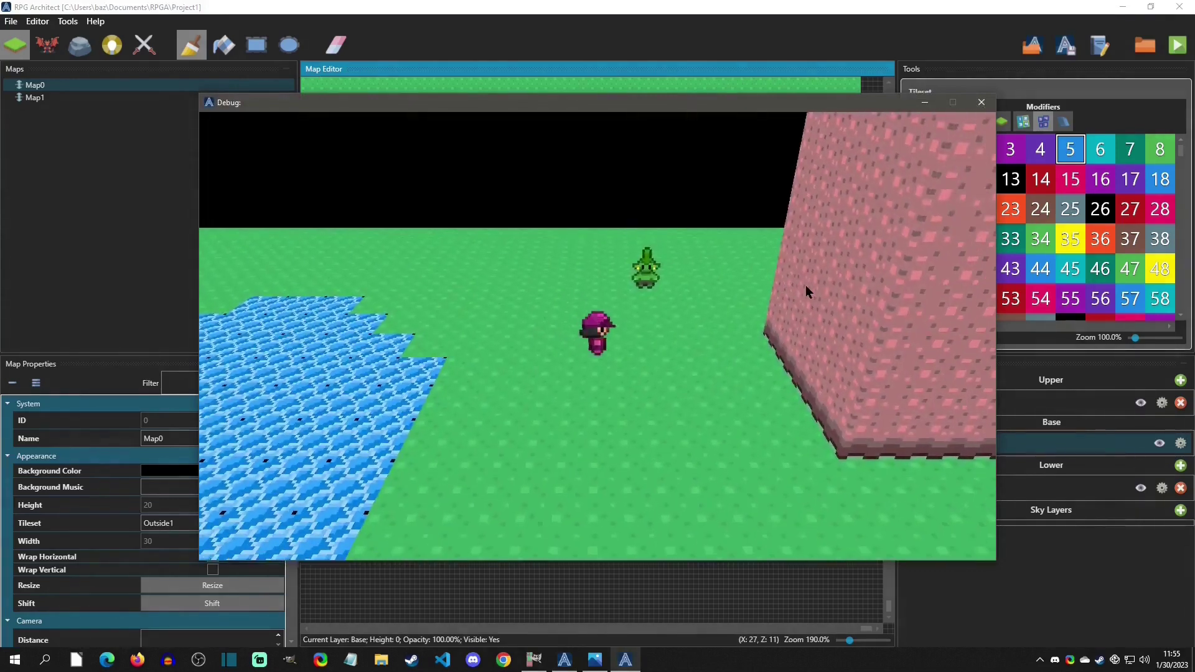
key("Down")
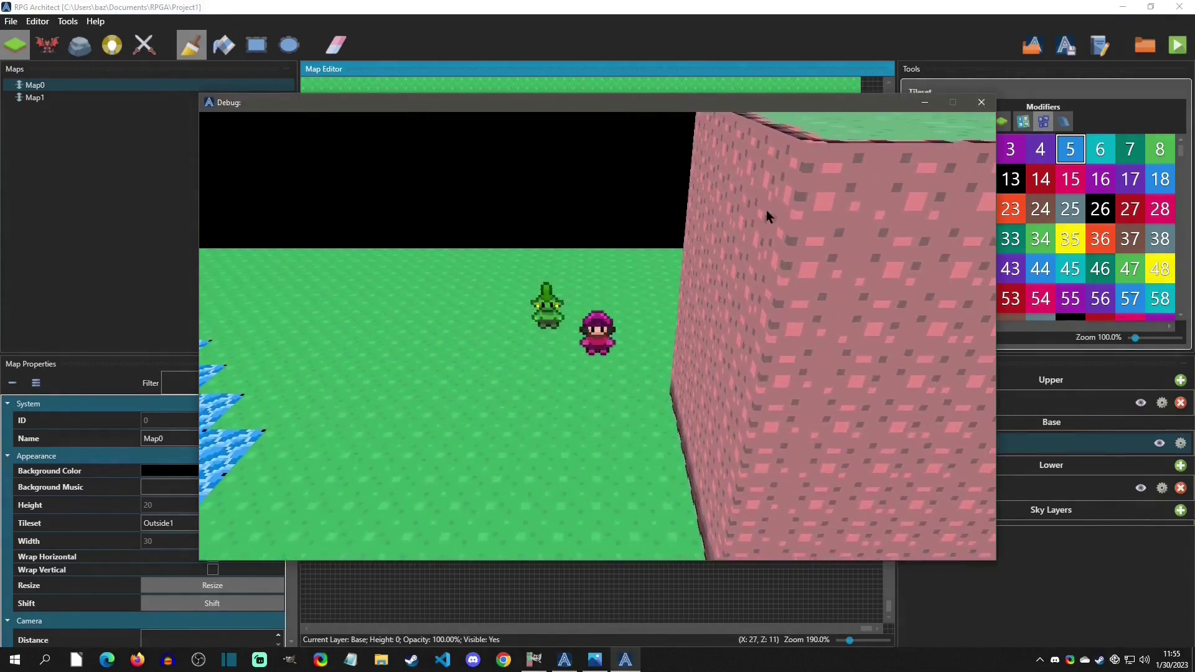
Step: Inspect the pink and green tile rows in GIMP, then bring up the test-play window's close menu
left_click(536, 661)
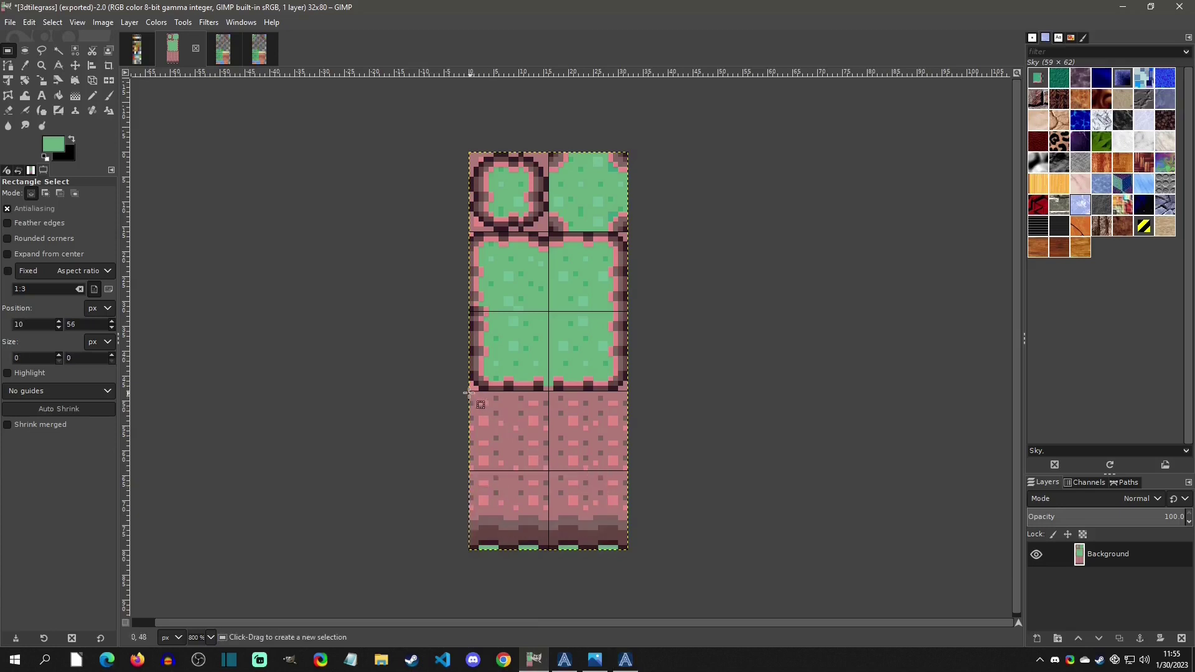
left_click_drag(471, 392, 623, 465)
left_click_drag(476, 231, 628, 389)
left_click(671, 364)
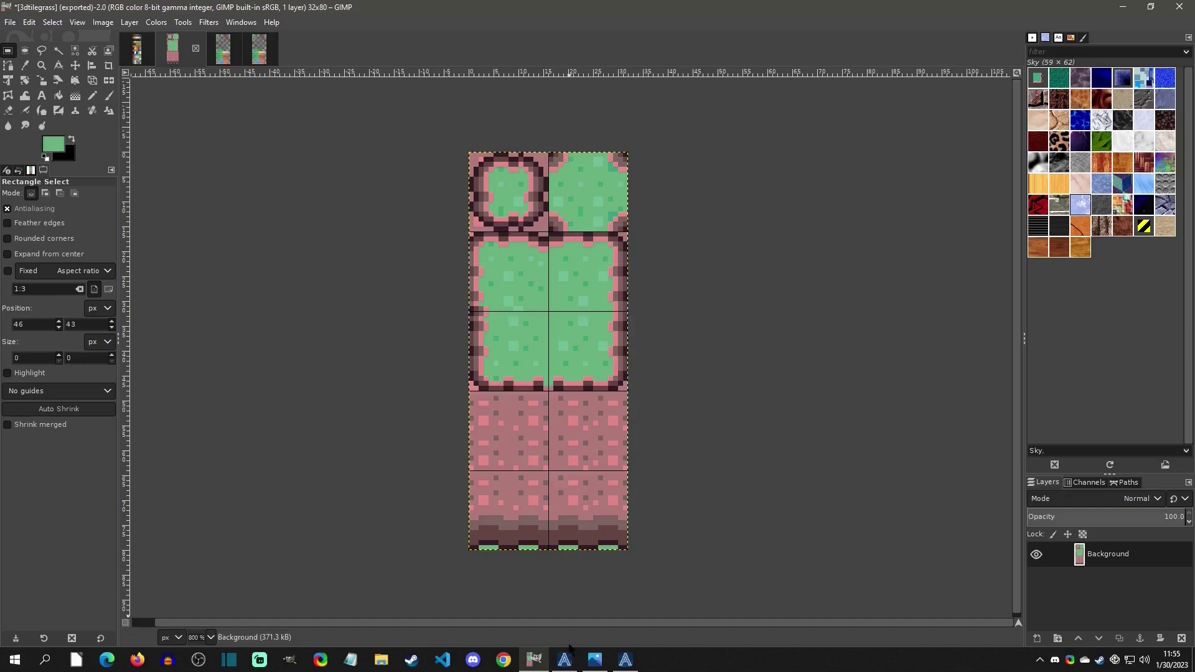
left_click(625, 659)
right_click(625, 659)
Step: Repaint the square at height 3 and lower its bottom-left cell to height 1
left_click(597, 633)
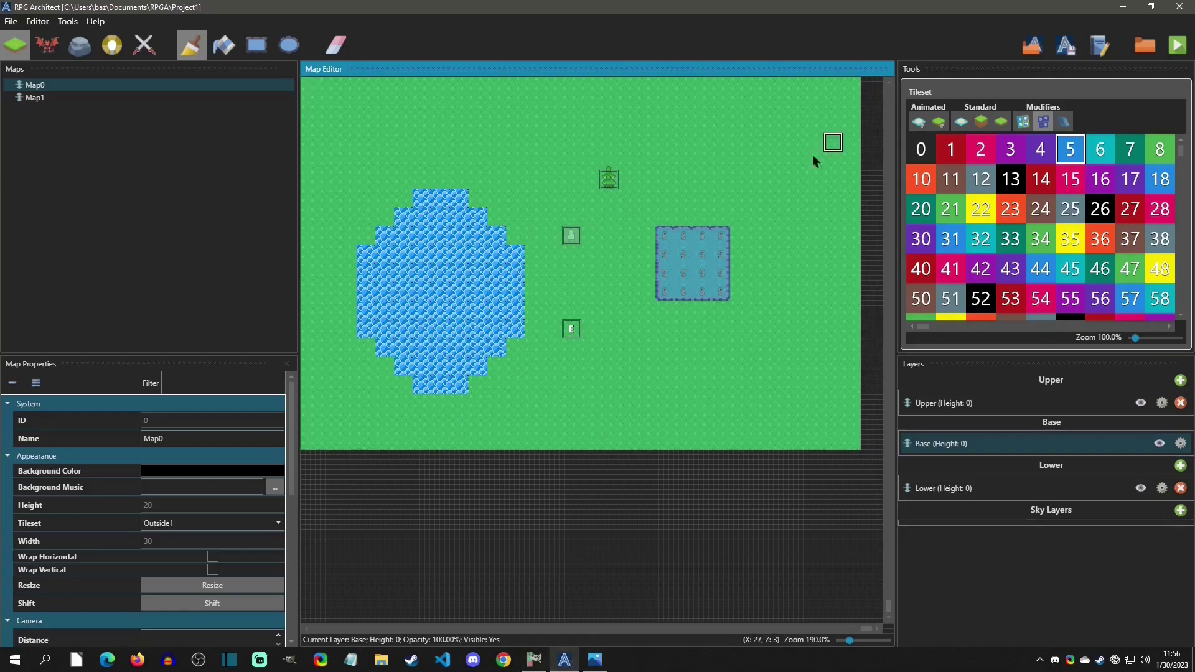
left_click(1005, 154)
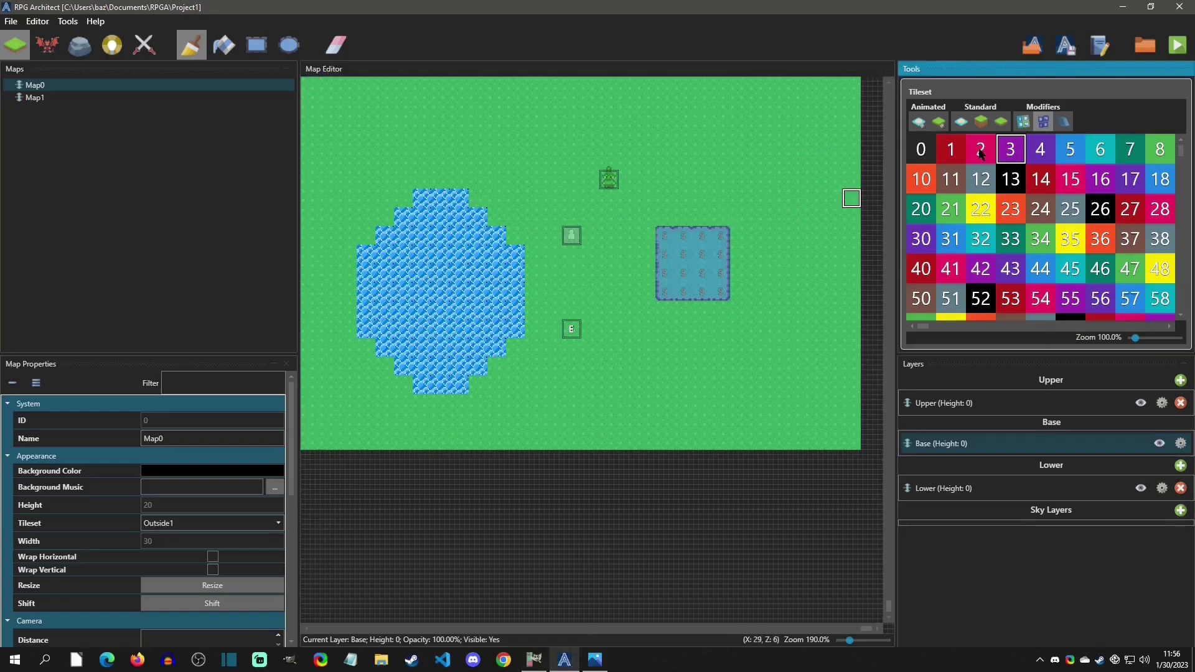
mouse_move(744, 231)
left_mouse_down()
mouse_move(652, 244)
mouse_move(676, 295)
mouse_move(713, 255)
mouse_move(660, 273)
mouse_move(722, 288)
left_mouse_up()
left_click(950, 149)
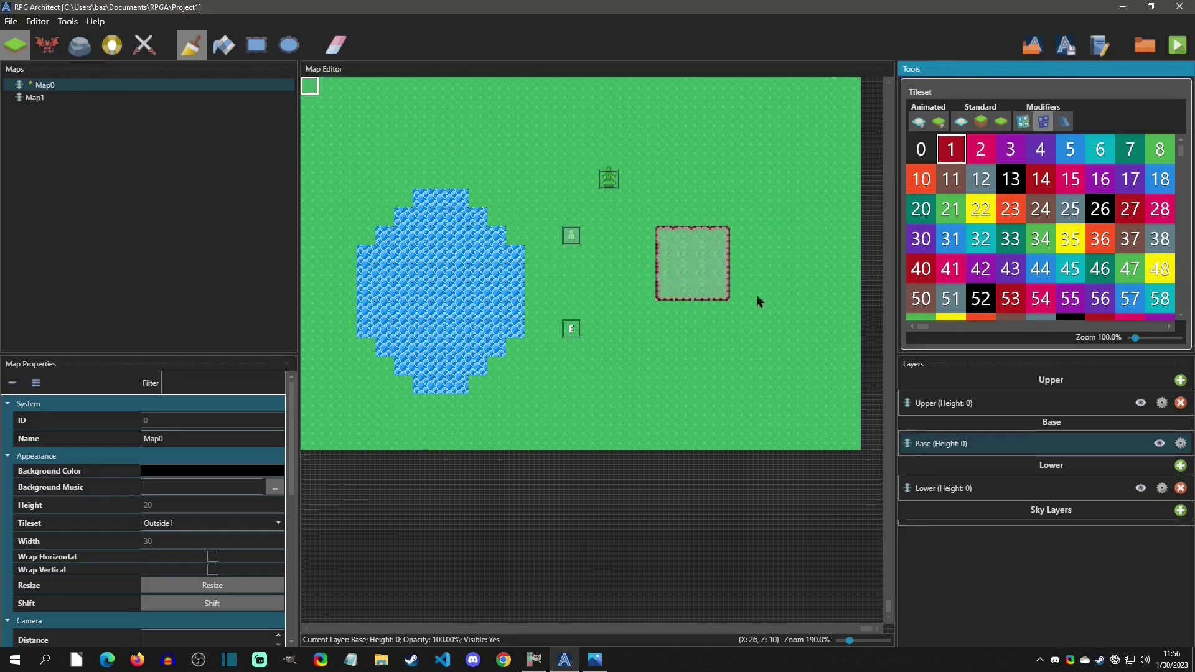
left_click(664, 291)
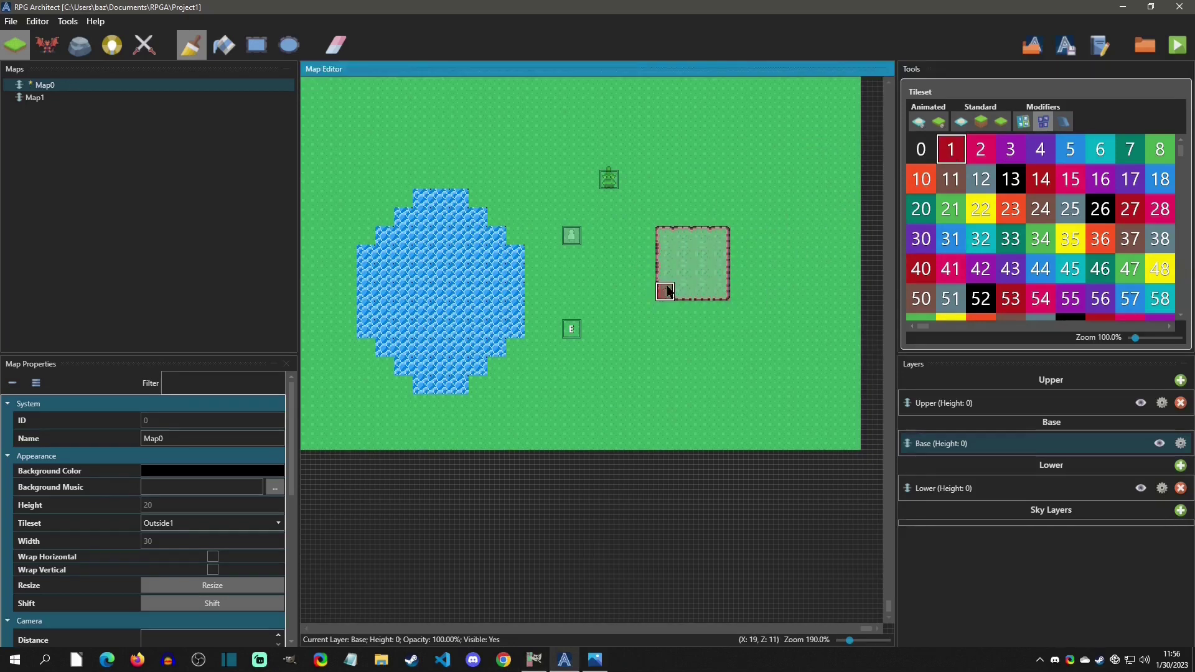
Step: Save and test play the map, walking right to see the notched block, then exit
left_click(1178, 44)
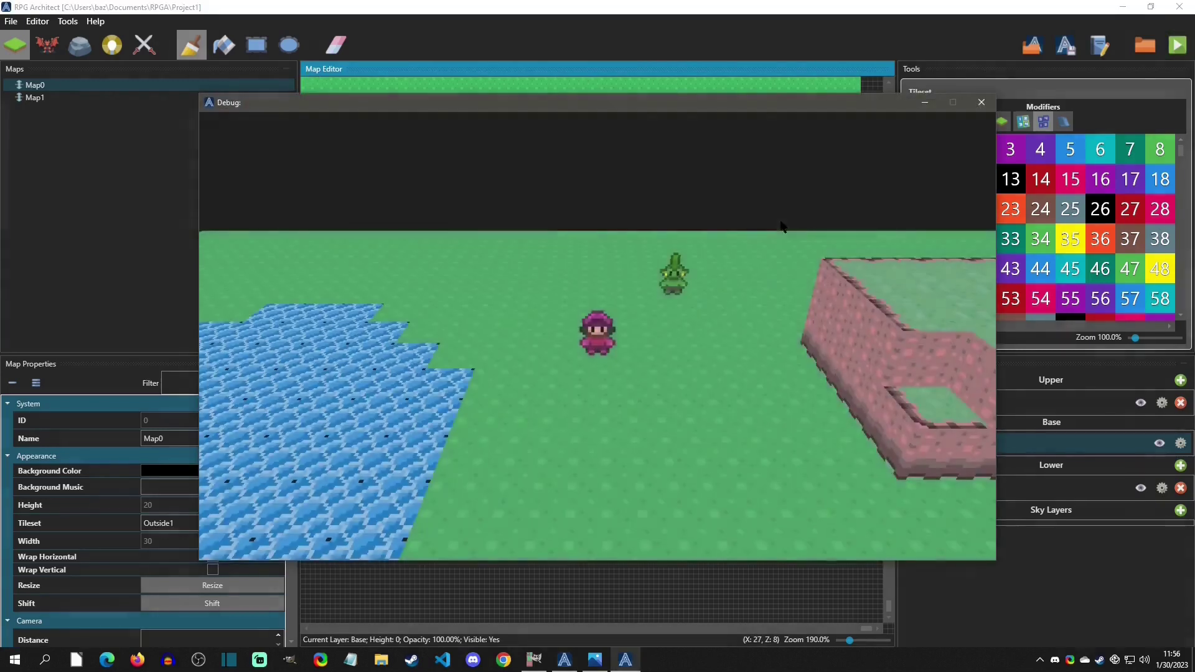
key("Right")
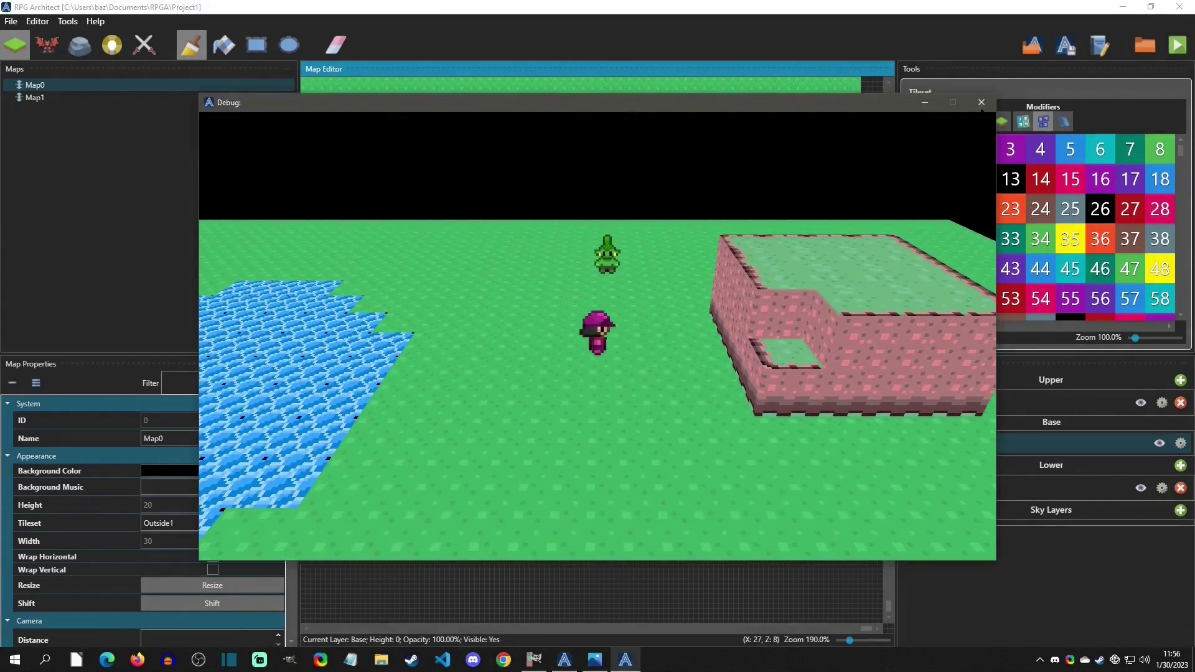
key("Escape")
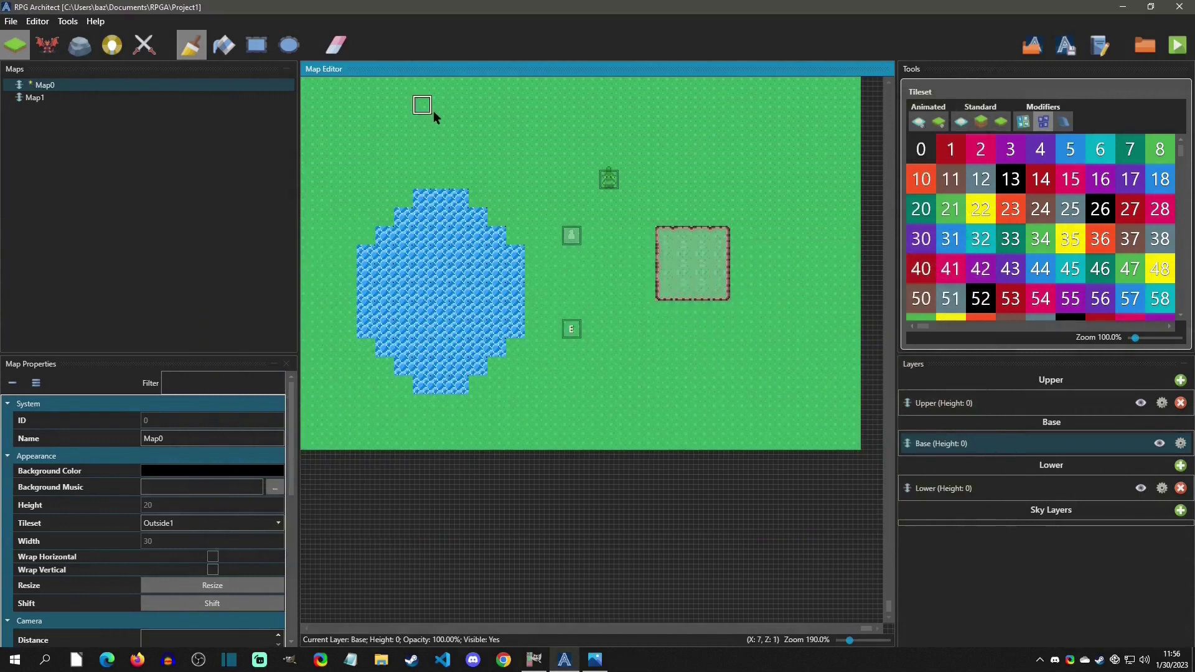
Step: Enable diagonal edges when terraforming for the Outside1 tileset in the database
key("F9")
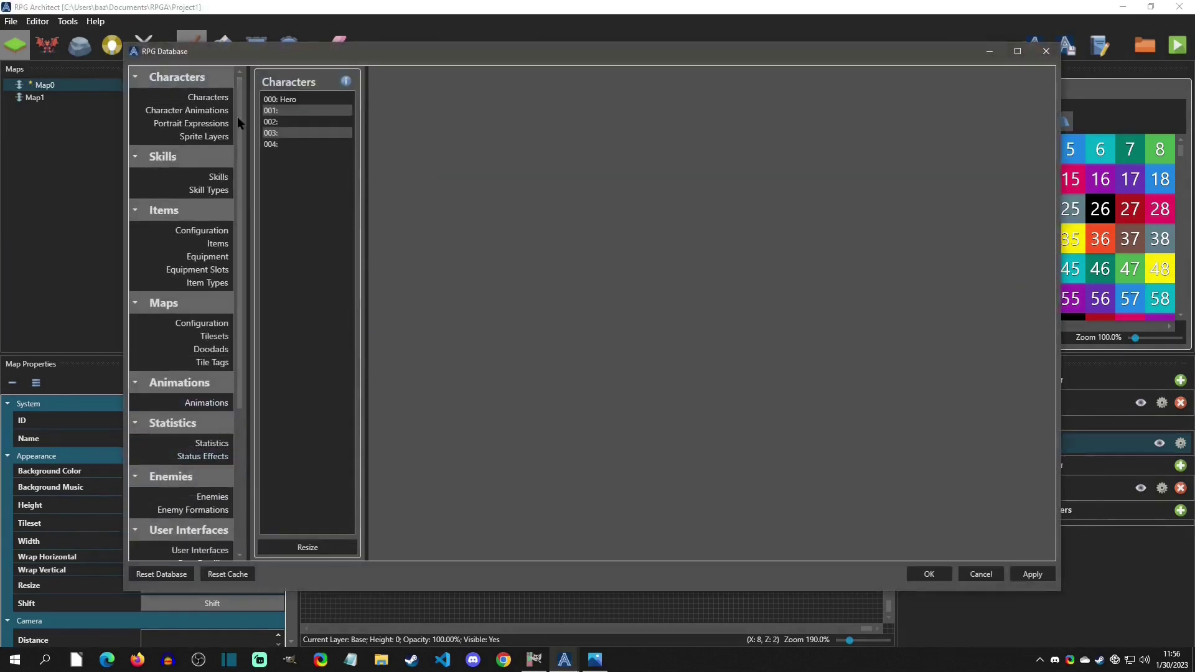
left_click(213, 337)
left_click(303, 98)
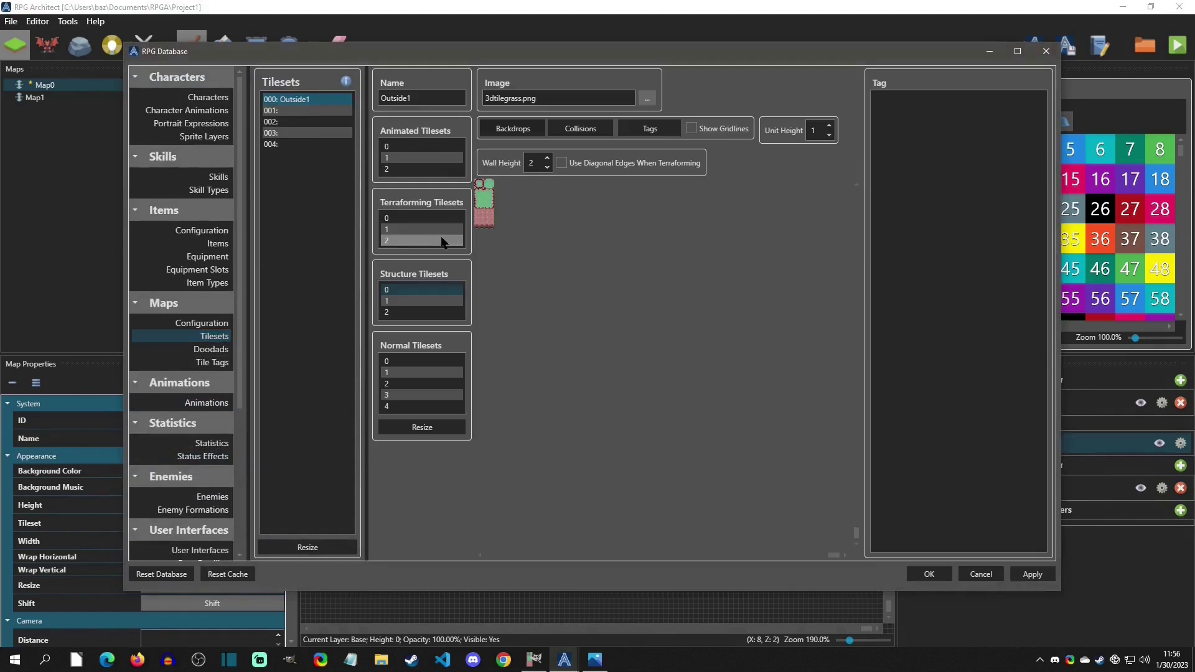
left_click(612, 164)
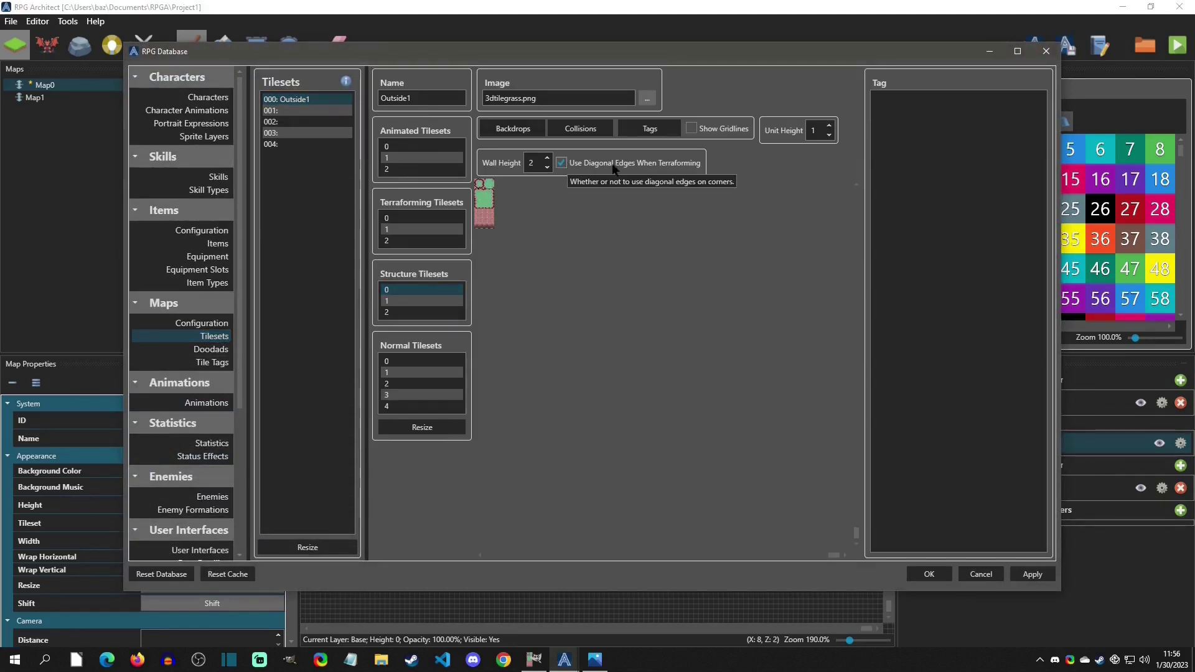
left_click(927, 573)
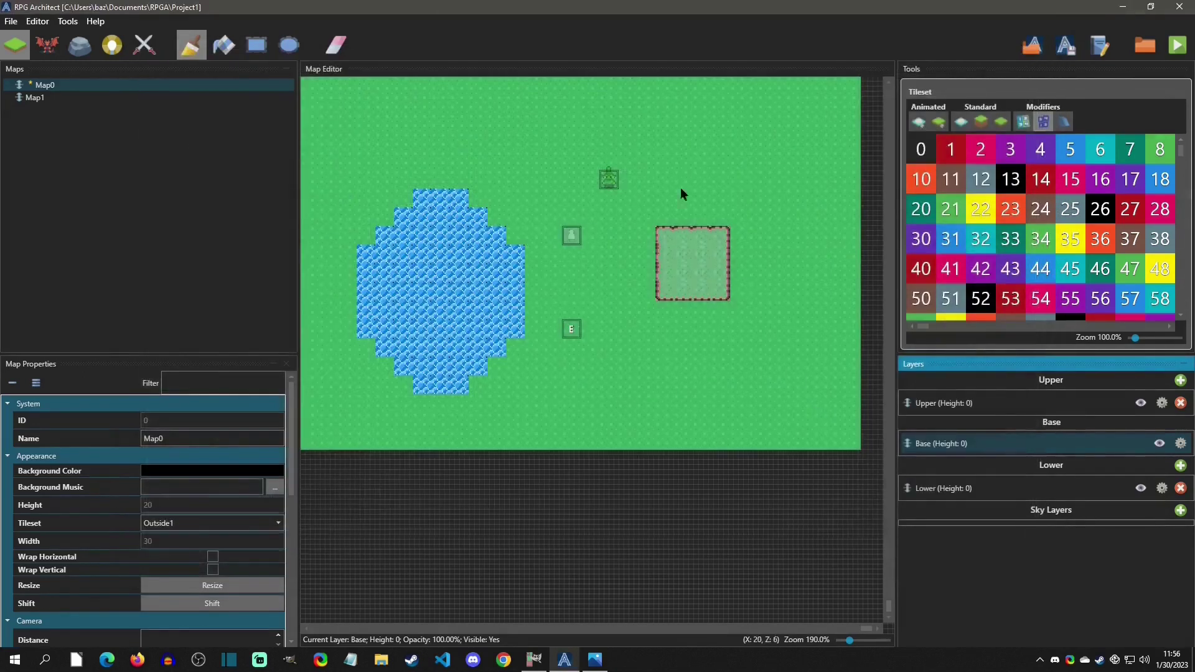
Step: Save Map0 and test play it to see the bevelled block corners, then close the game
key("ctrl+s")
key("F5")
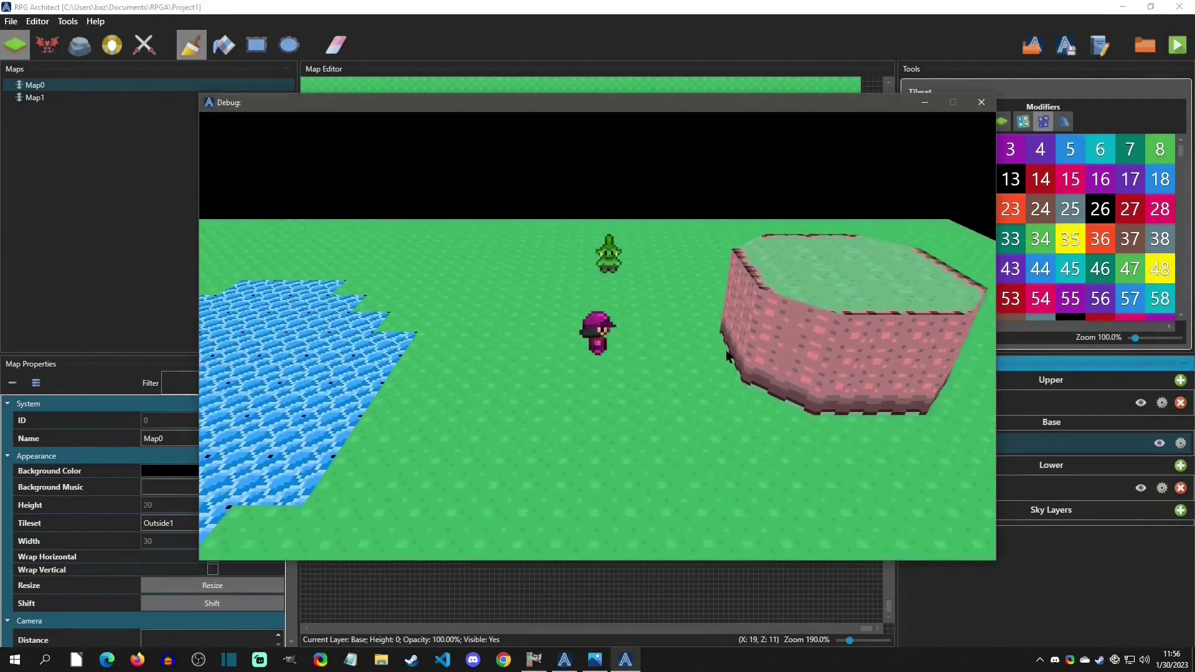
left_click(981, 102)
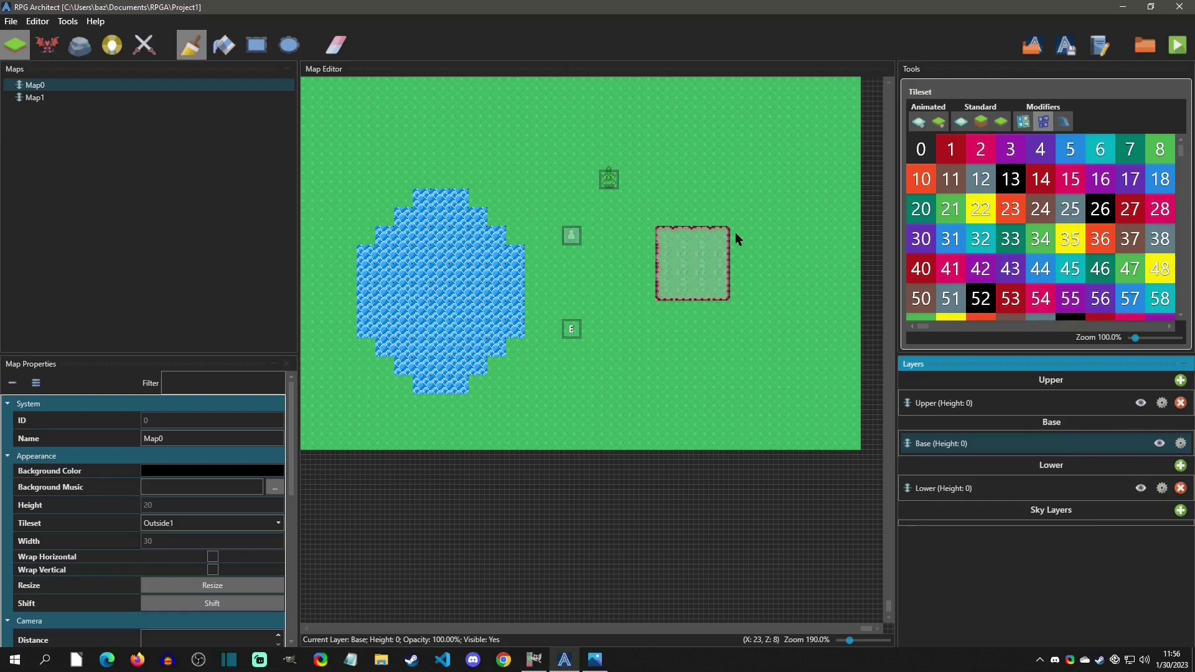
Step: Set the Upper layer's base height to 2
left_click(971, 406)
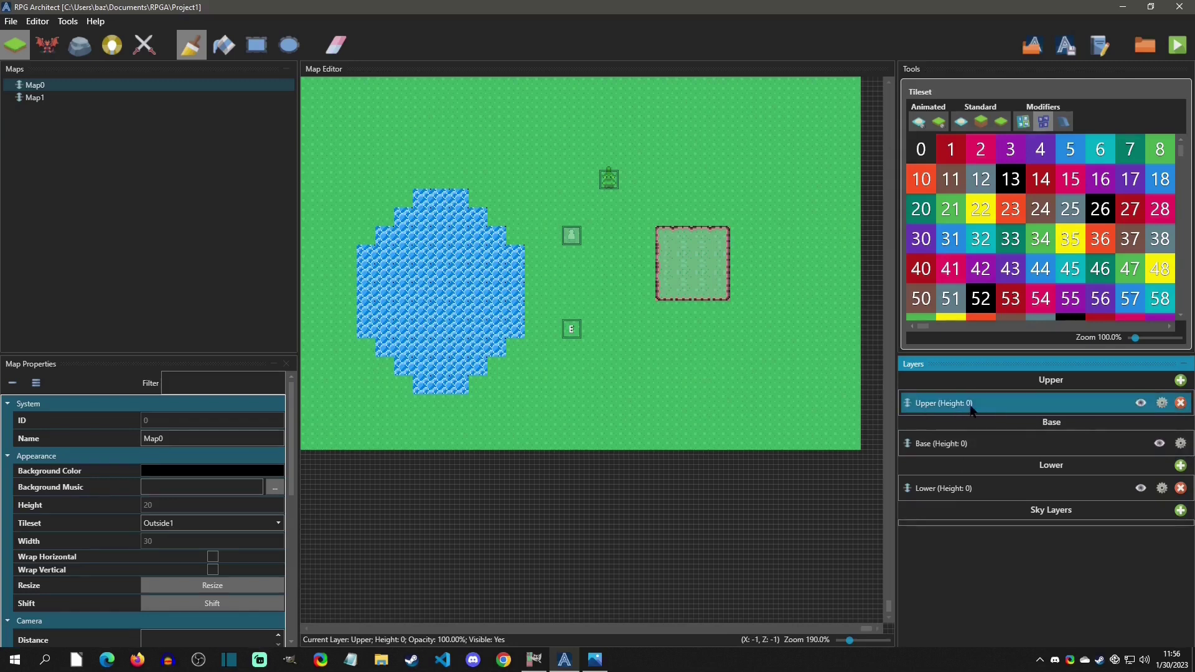
left_click(1161, 403)
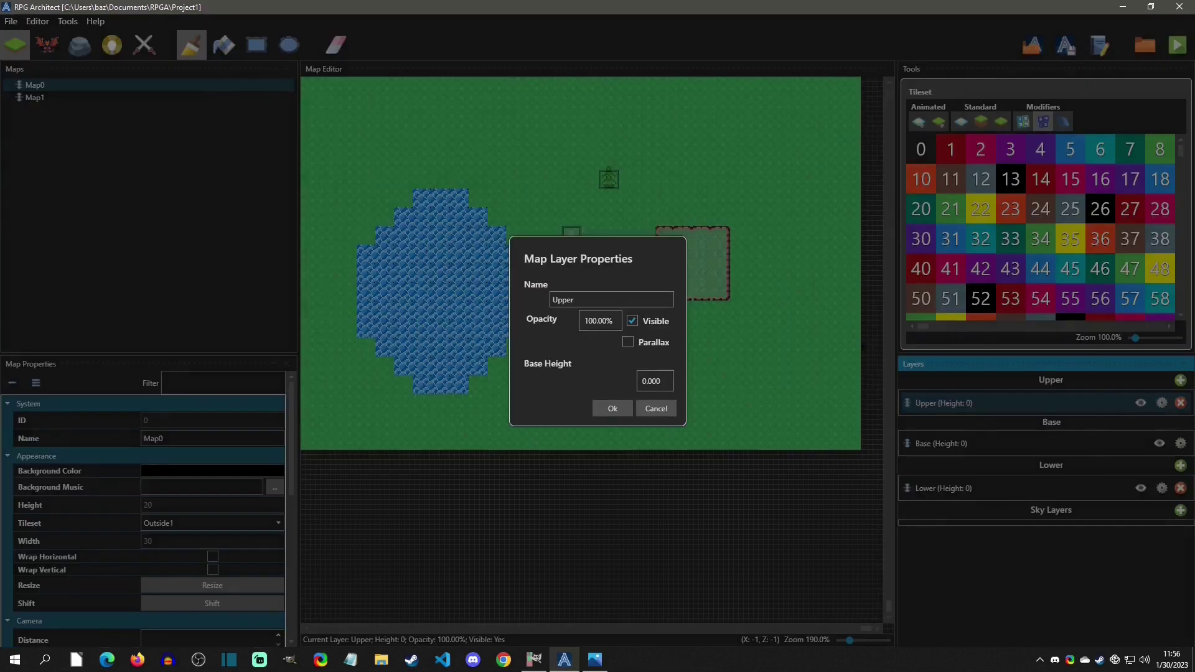
double_click(651, 381)
type("2")
left_click(612, 409)
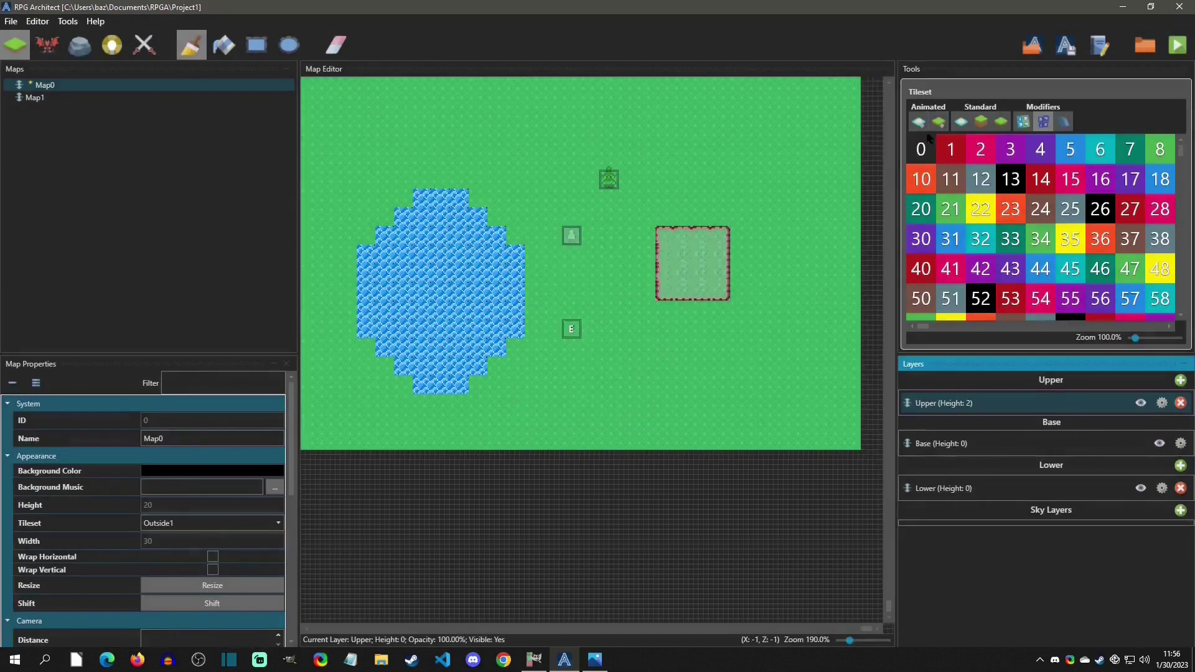
Step: Paint a row of grass-topped pink structure tiles across the upper middle of the map and test play
left_click(980, 123)
left_click(924, 156)
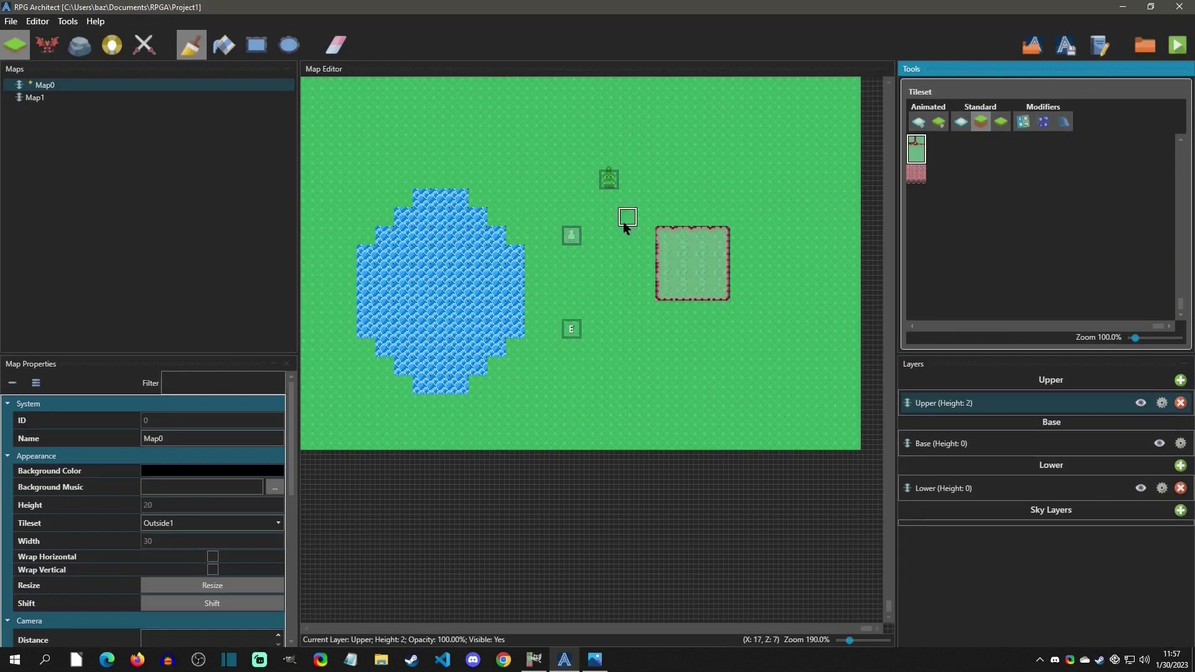
left_click(966, 403)
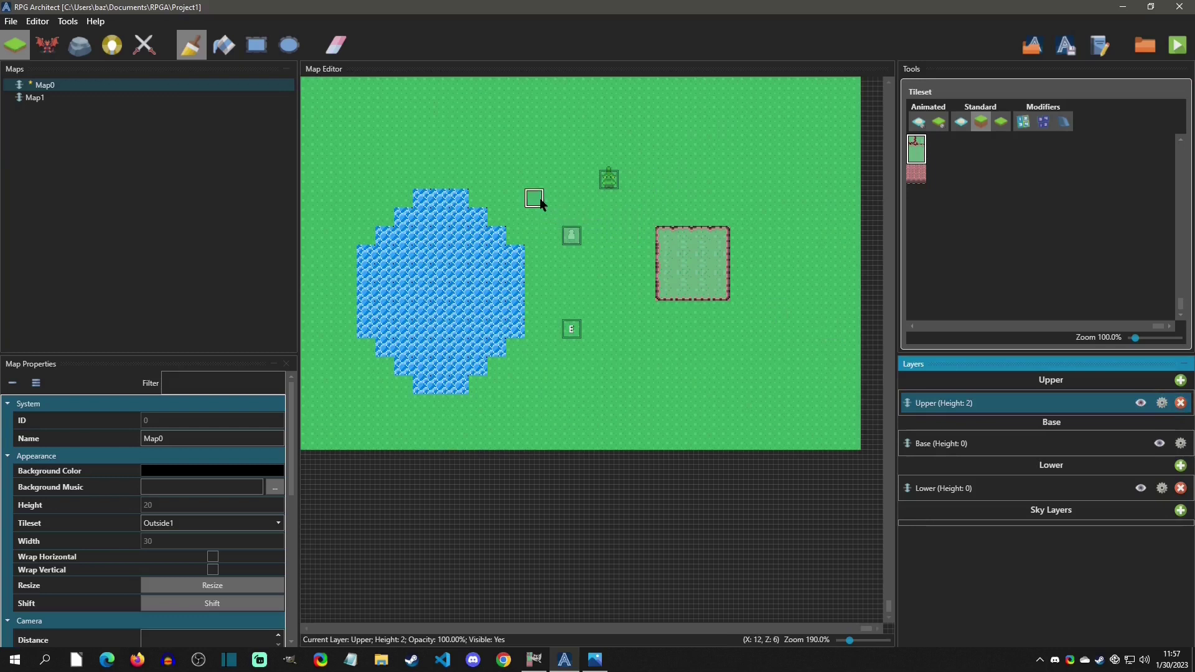
left_click_drag(540, 200, 665, 205)
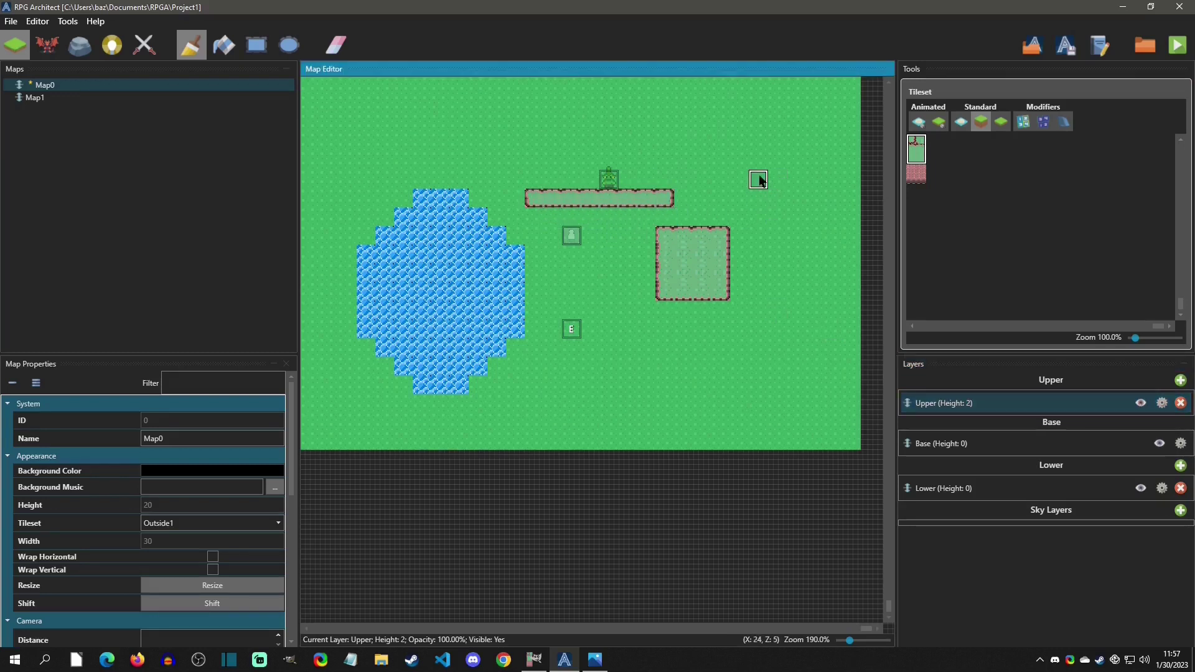
left_click(1172, 50)
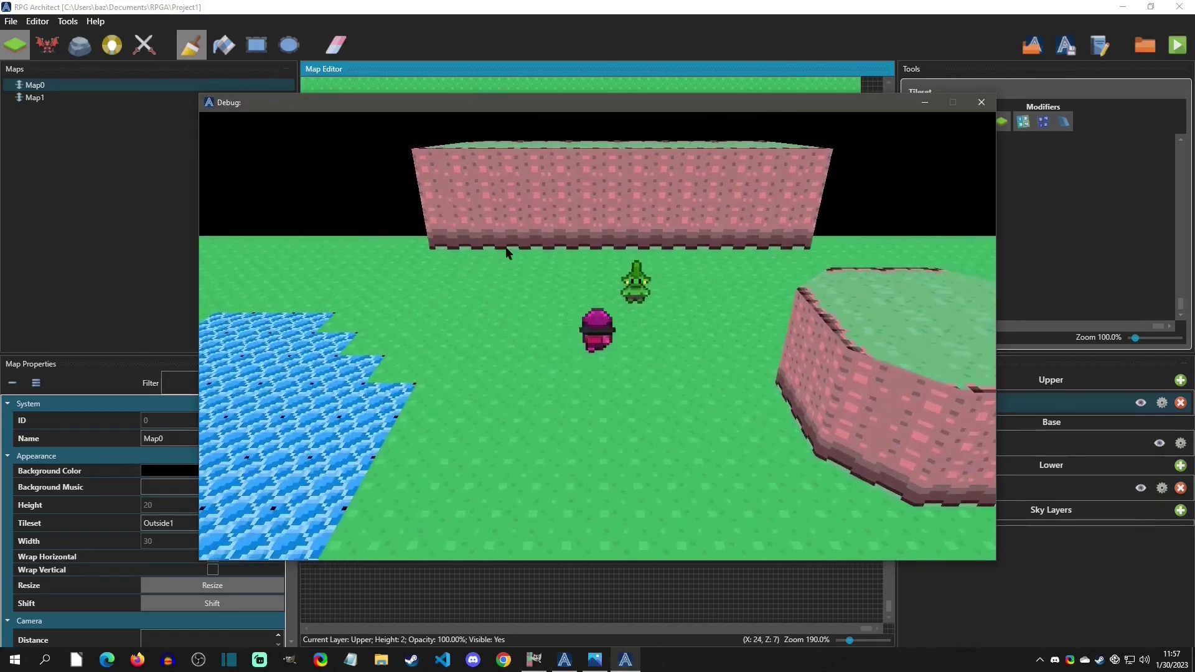
key("Up")
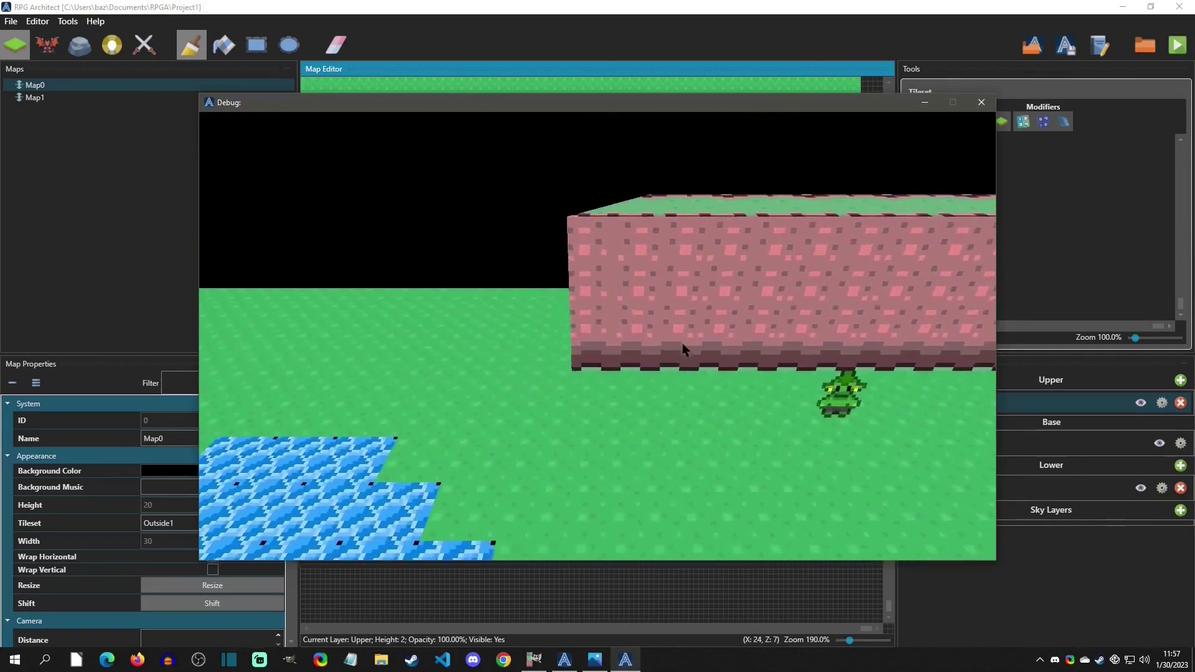
key("Down")
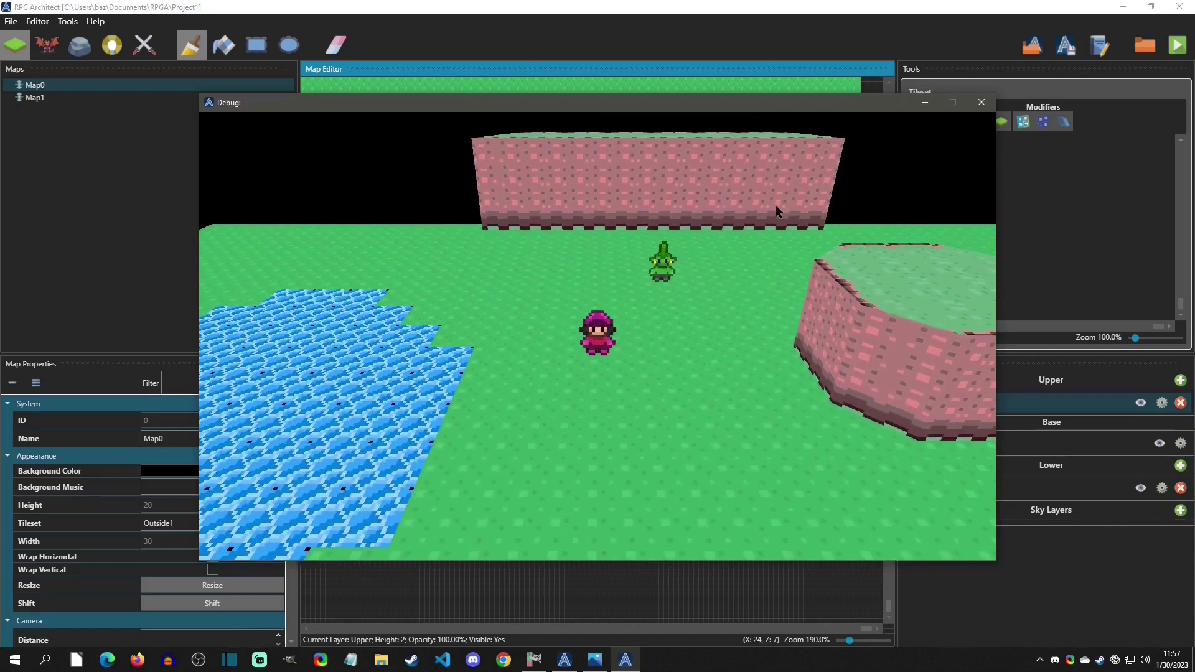
key("Up")
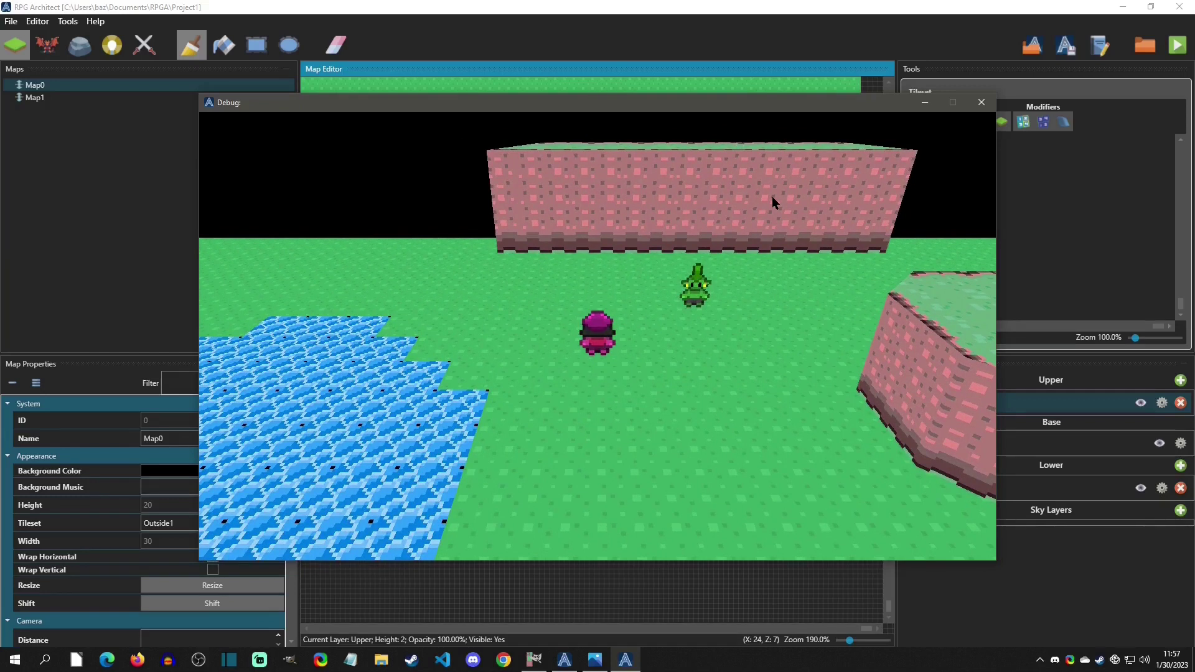
key("Up")
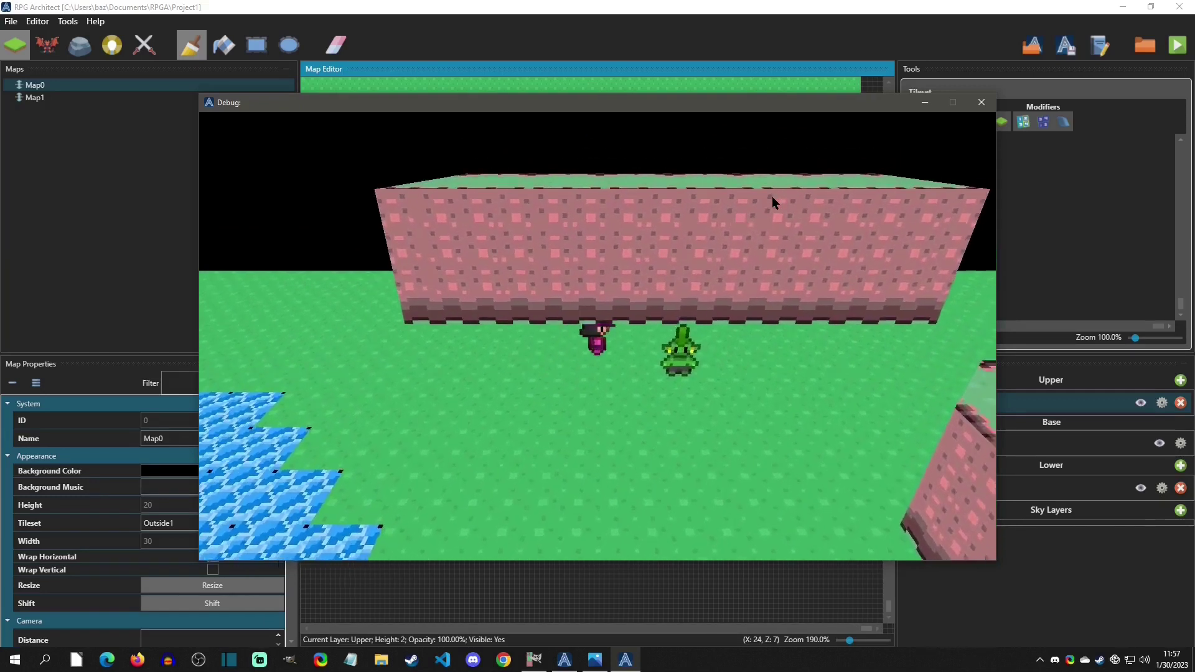
key("Down")
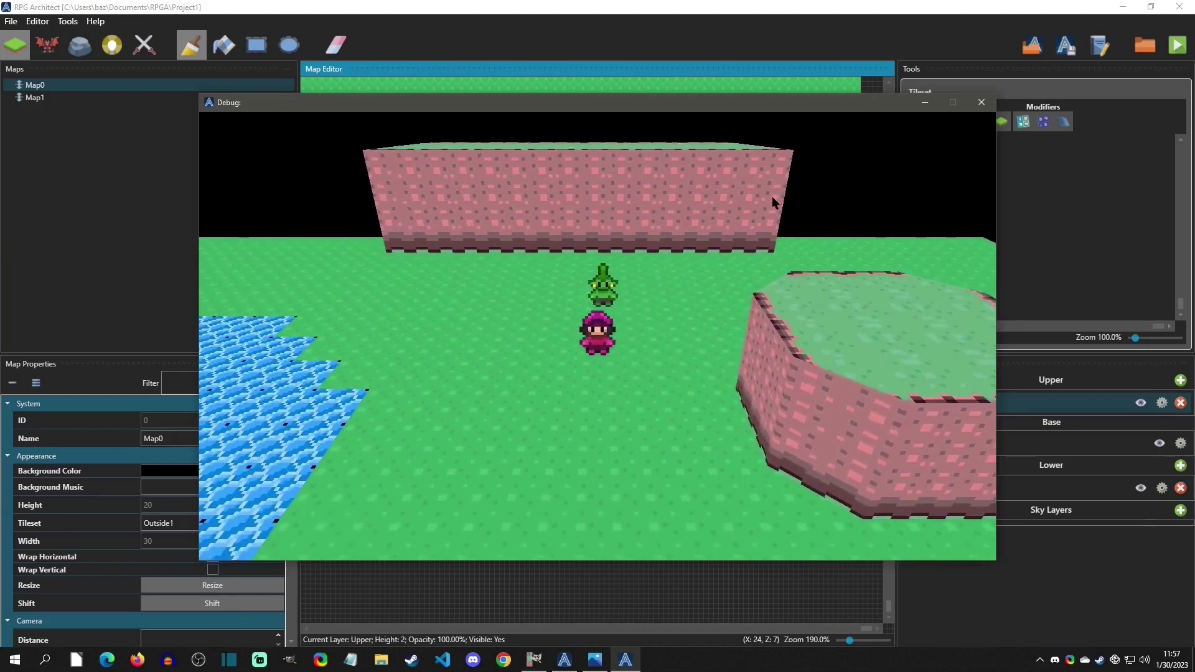
key("Down")
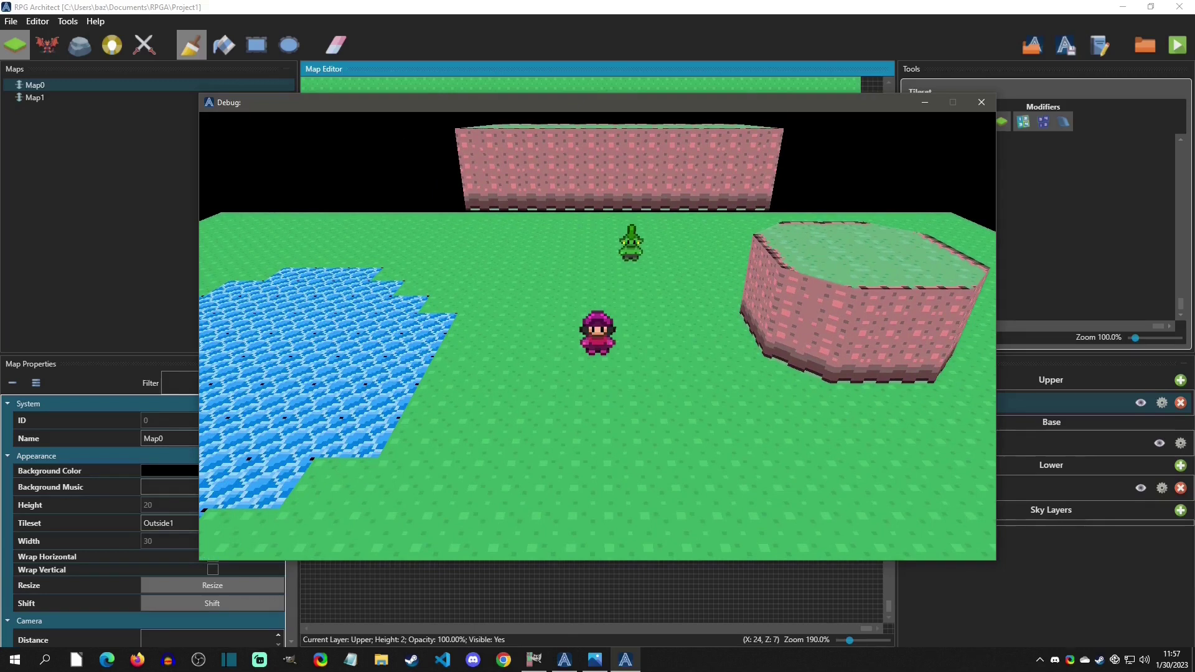
left_click(981, 102)
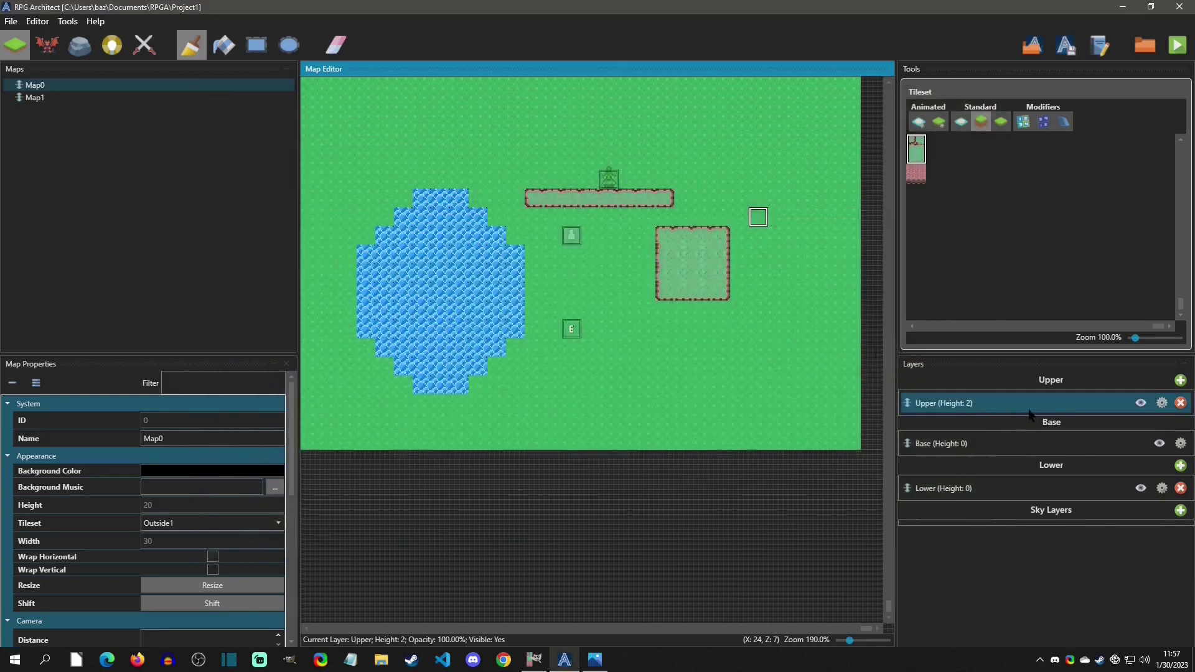
Step: Switch to the height Modifiers tool and view the Outside1 tileset page with wall height 2
left_click(1044, 122)
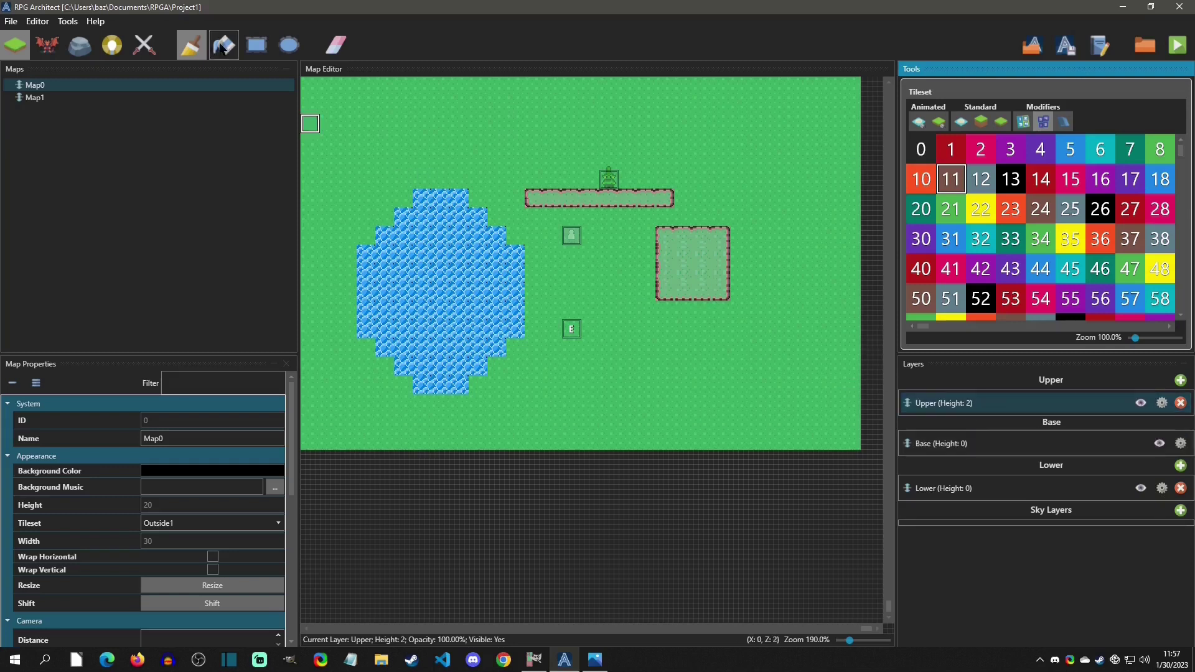
key("F9")
left_click(305, 98)
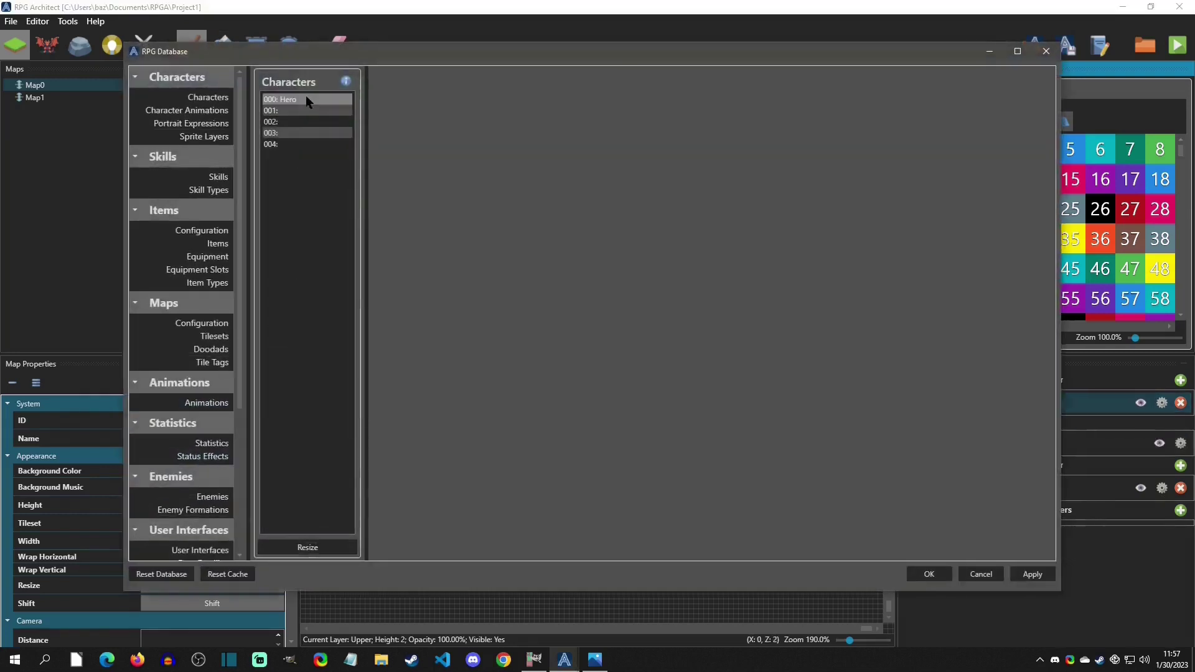
left_click(214, 336)
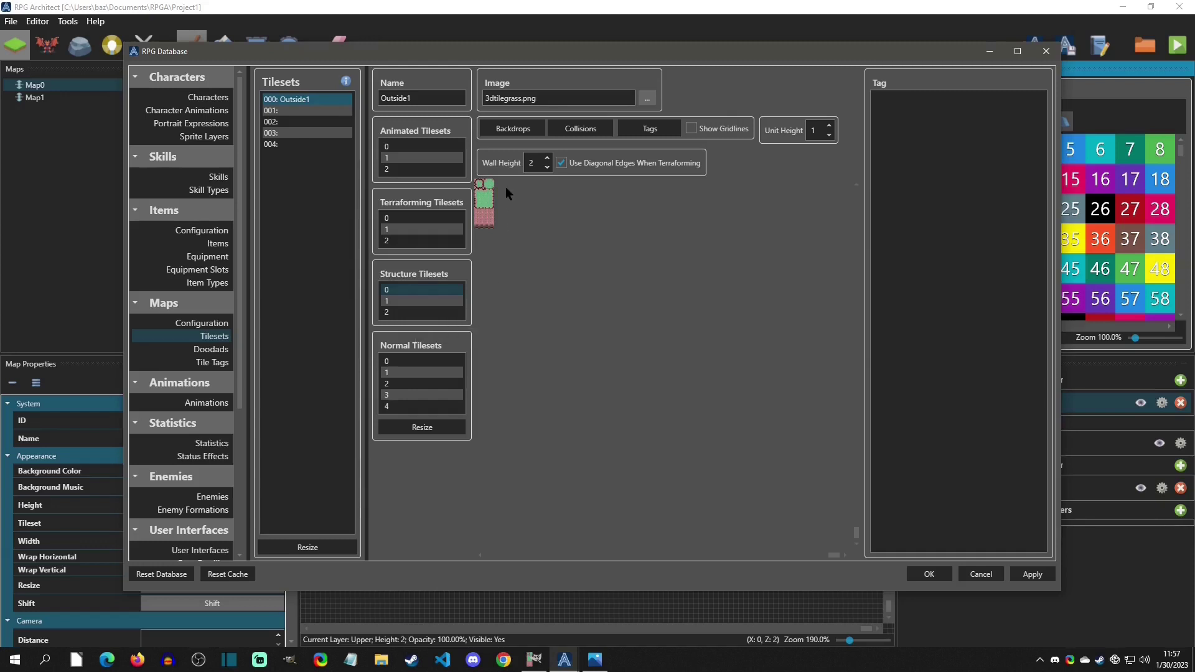
Step: View the RPGA-FBBRTP-StructureV1 tileset image in GIMP, then return to the RPG Database window
left_click(534, 660)
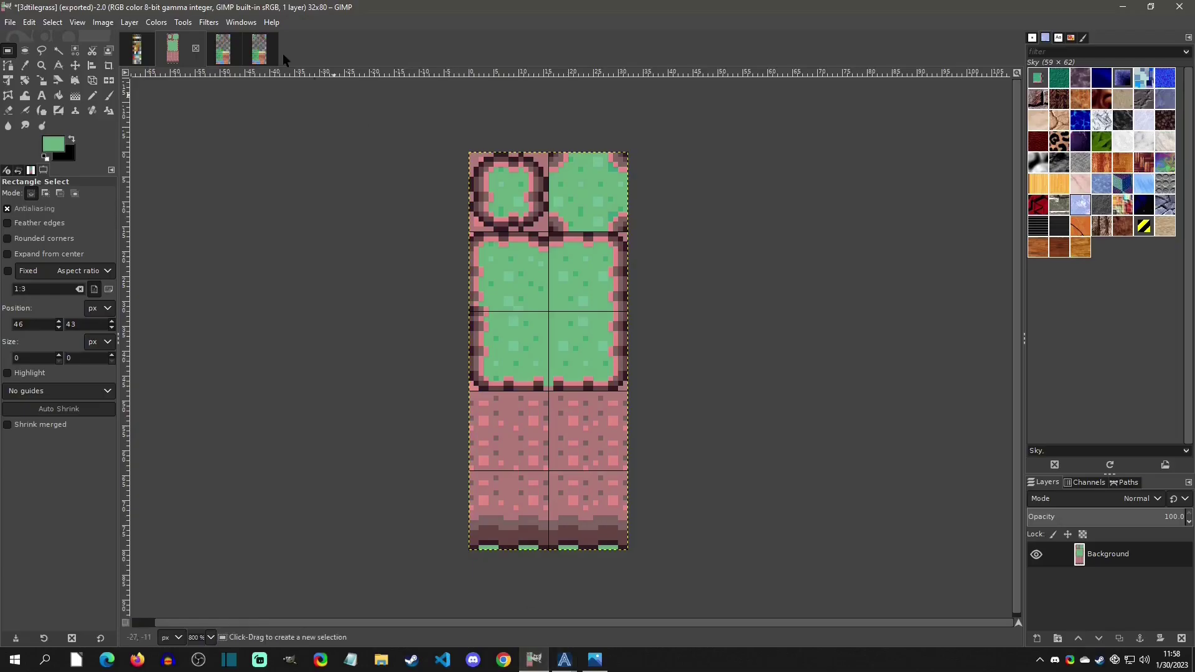
left_click(138, 50)
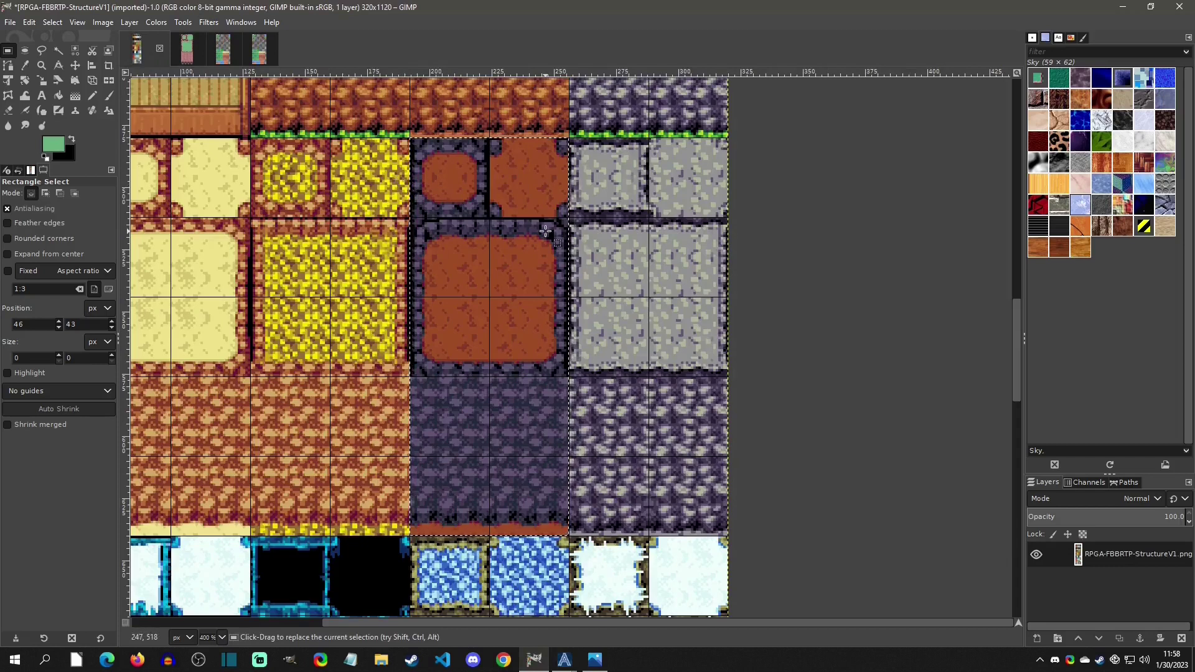
left_click(564, 659)
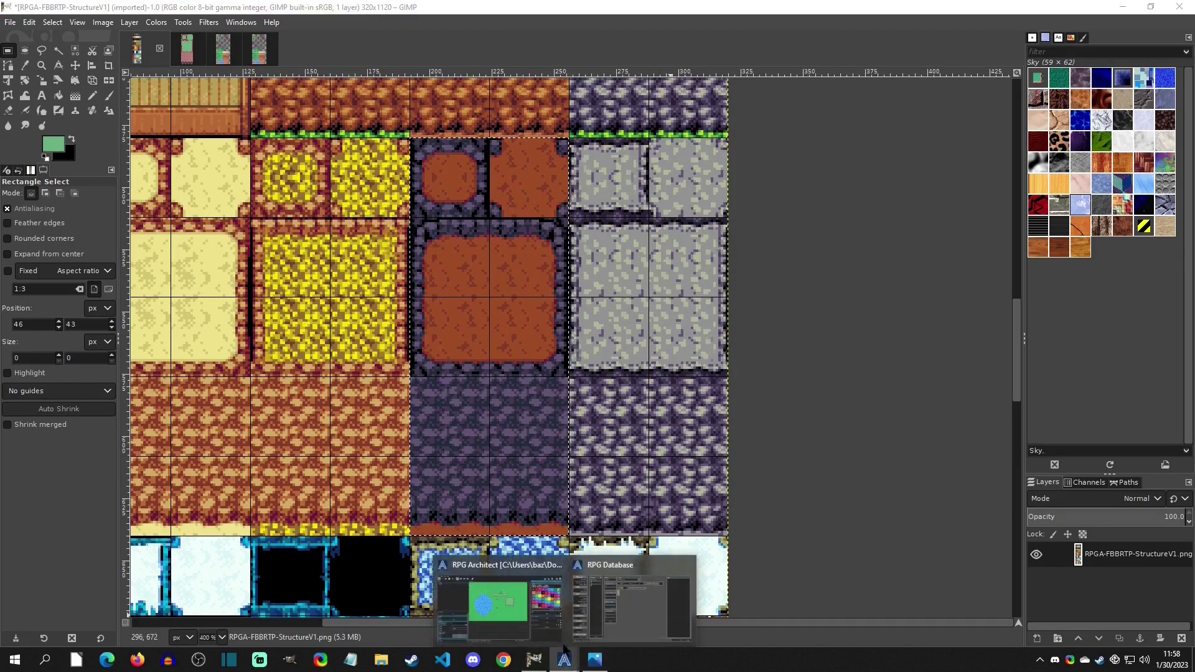
left_click(630, 604)
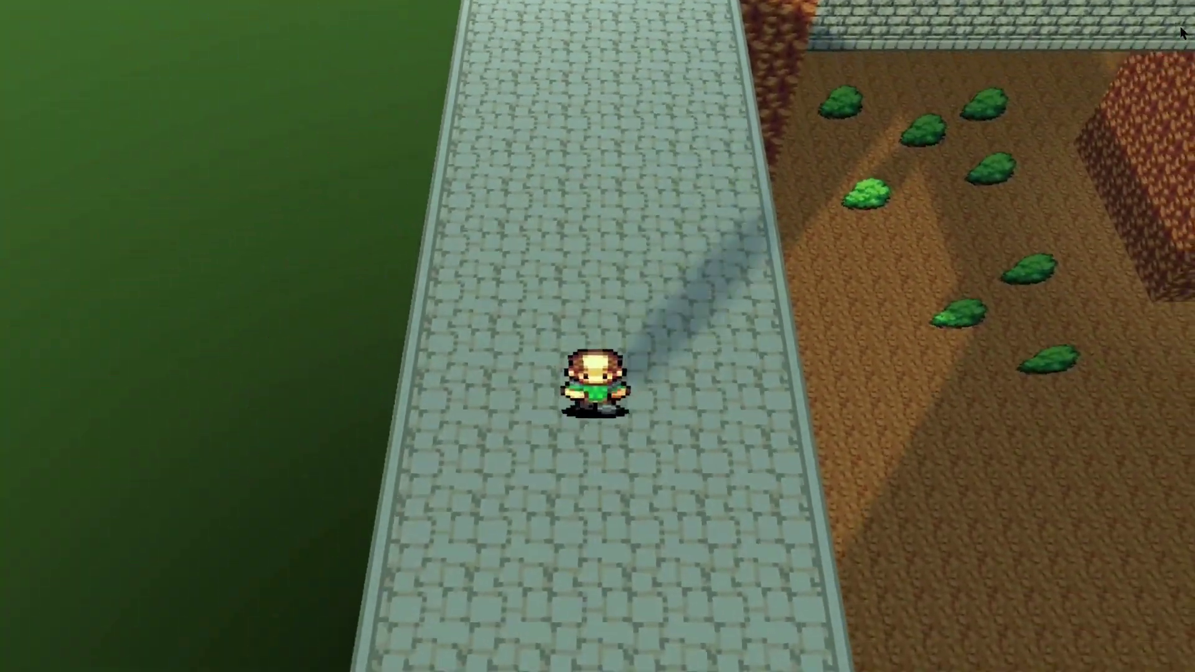
key("Down")
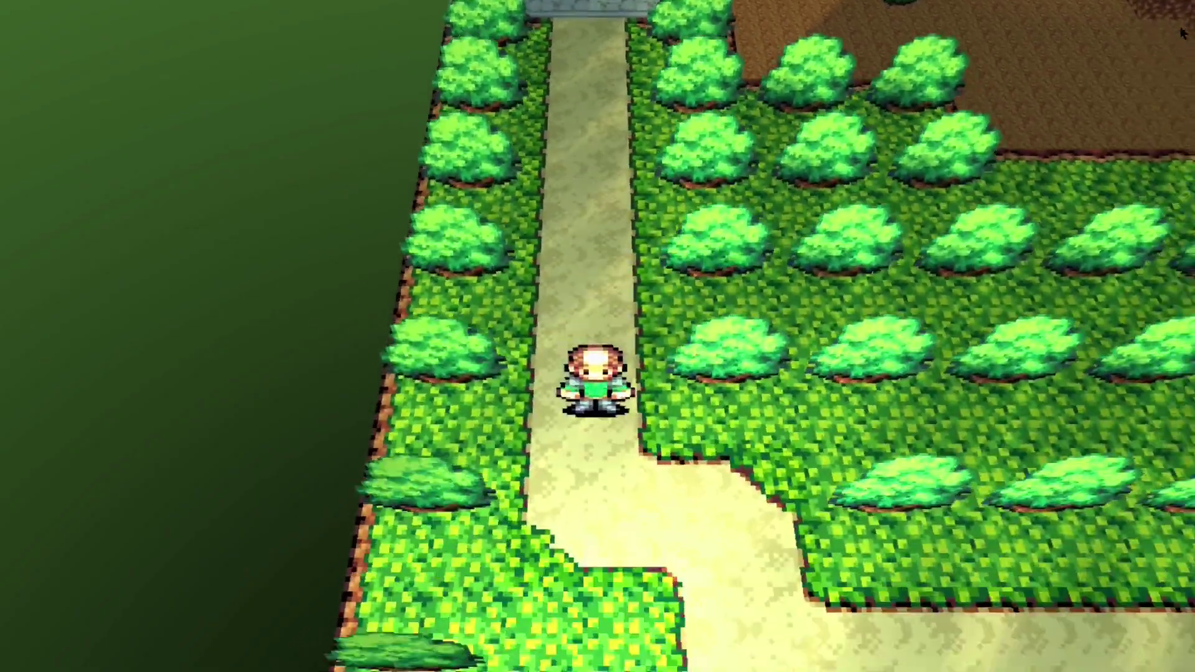
key("Right")
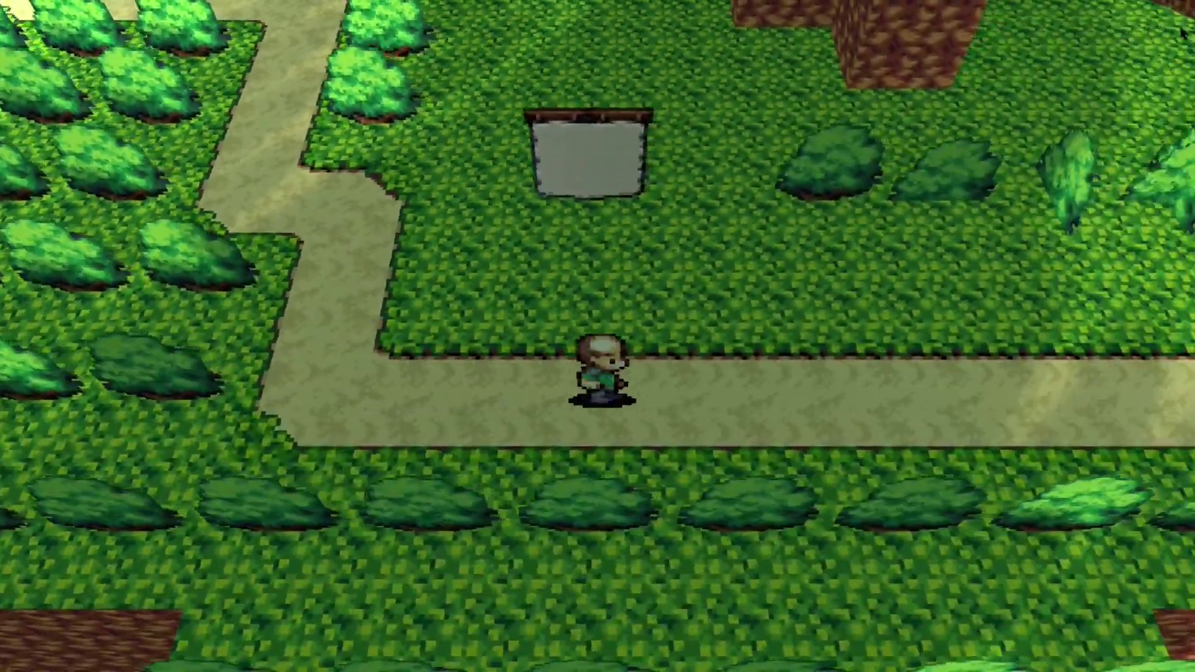
key("Right")
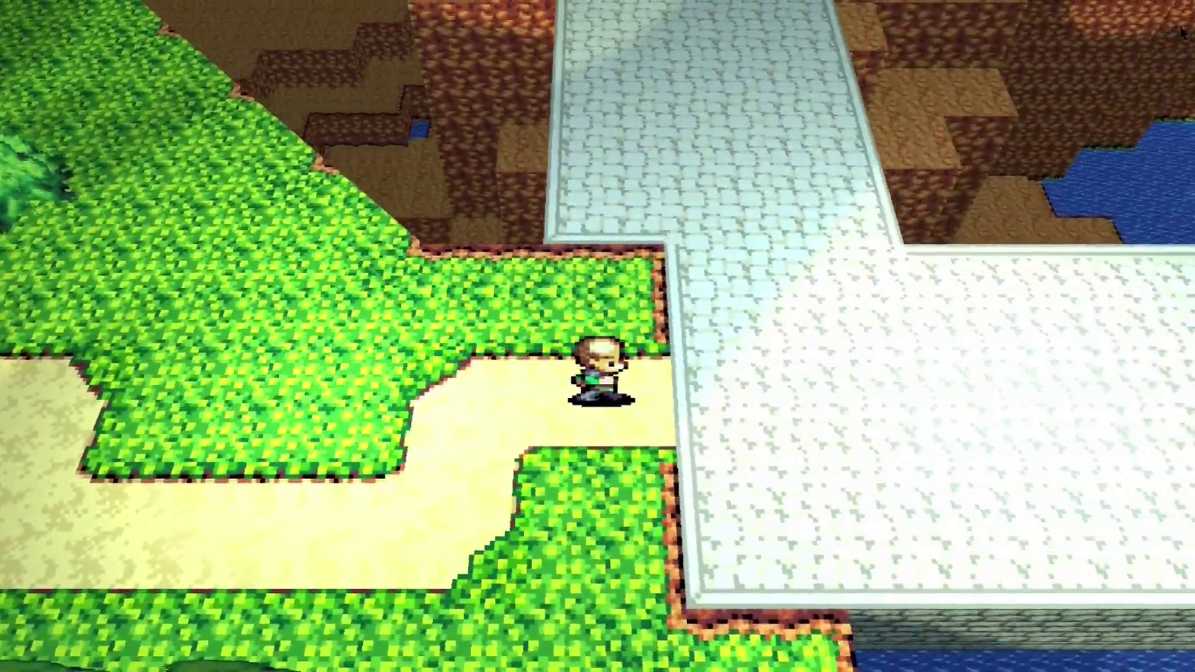
key("Up")
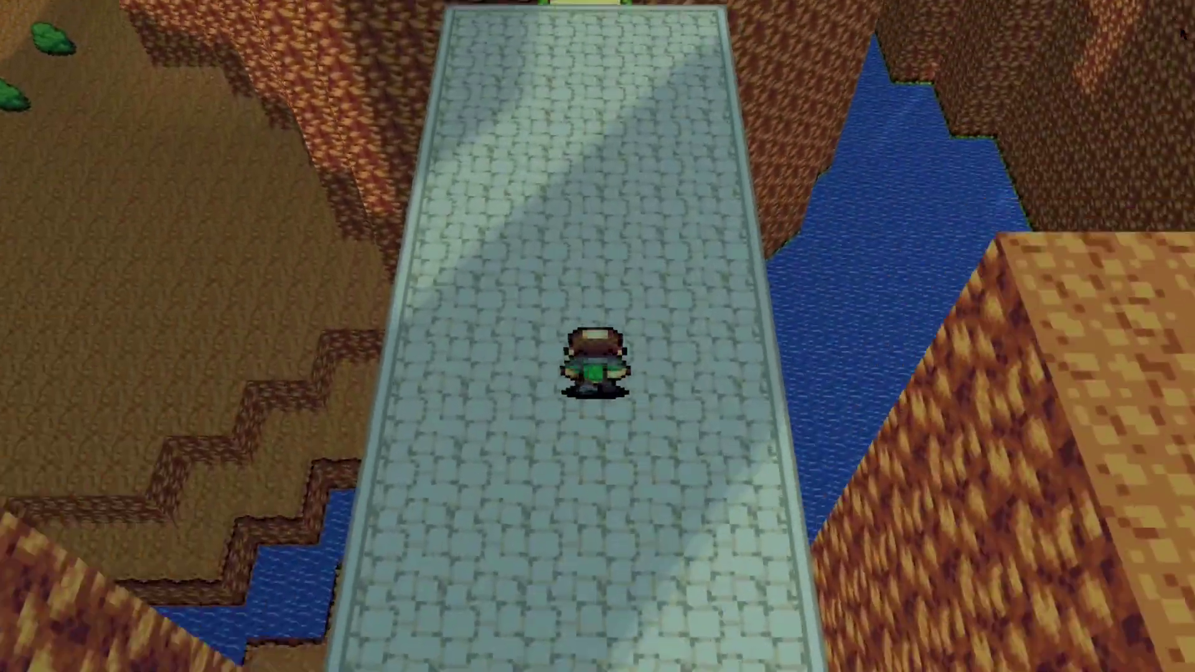
key("Up")
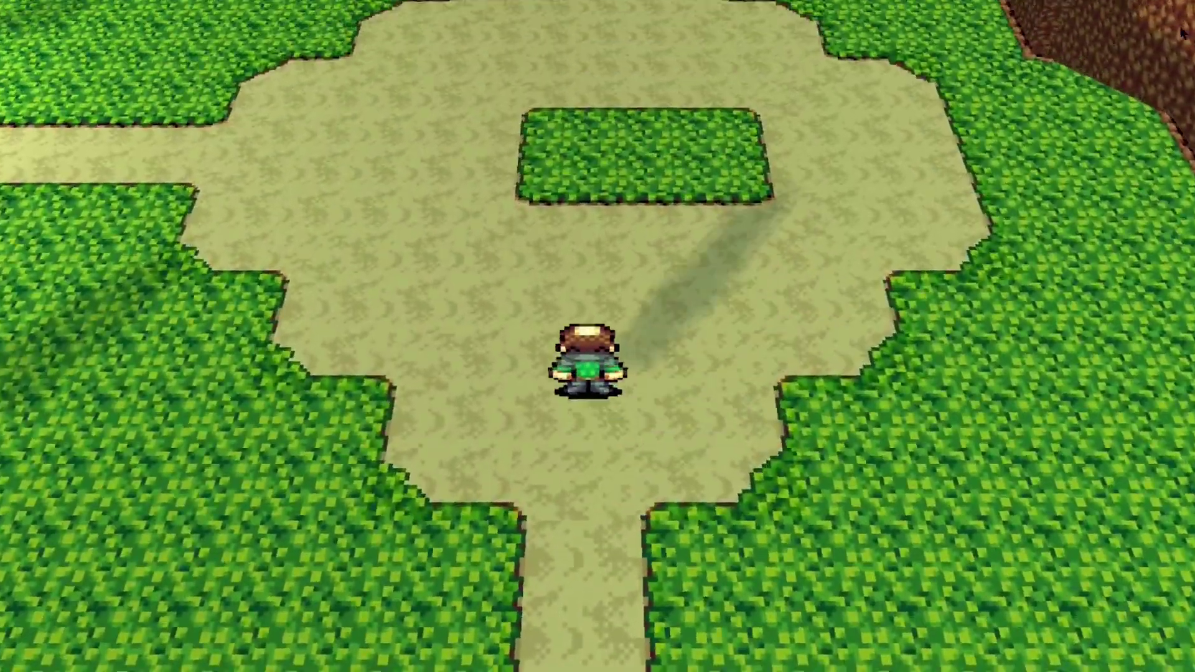